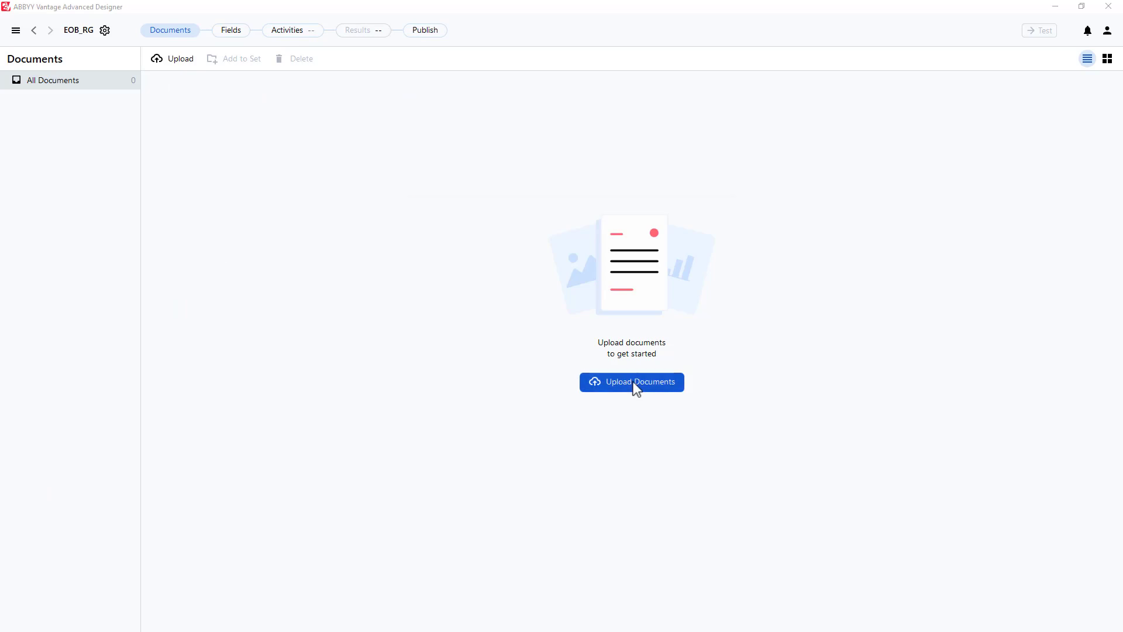
- Upload Healthcare_EOB_RG__.pdf to the EOB_RG skill's documents and preview it
click(494, 251)
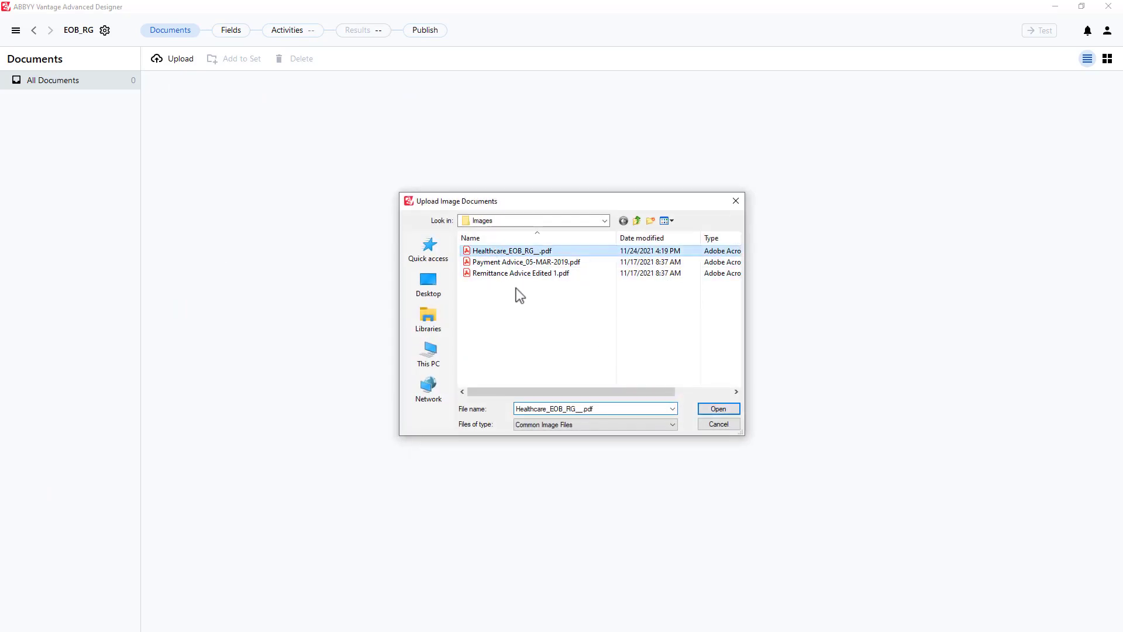
click(715, 409)
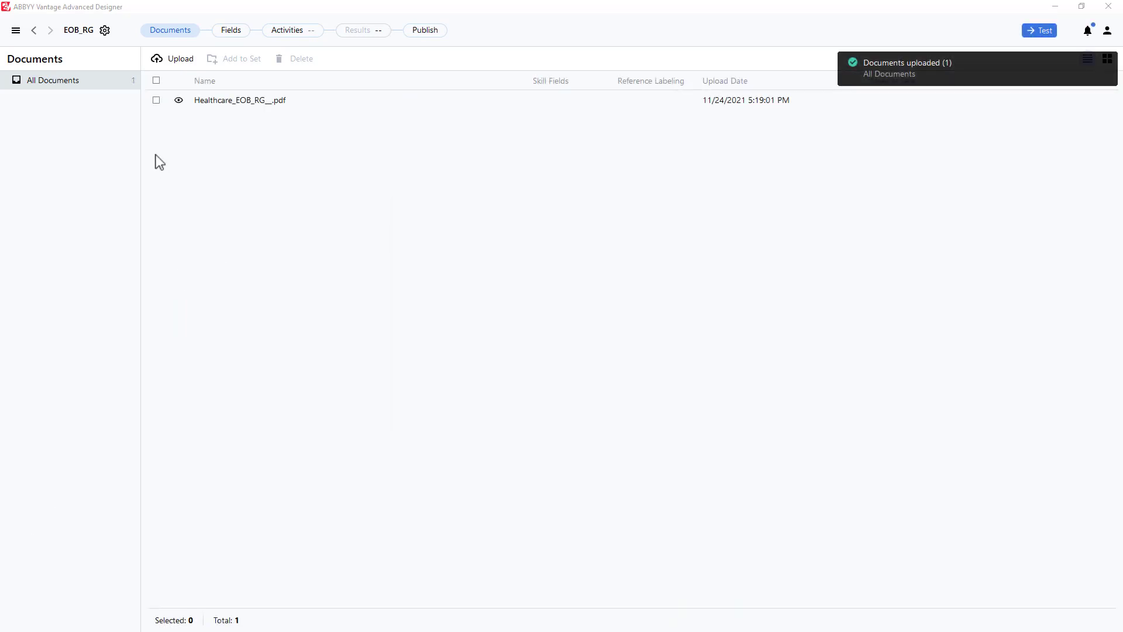
click(179, 101)
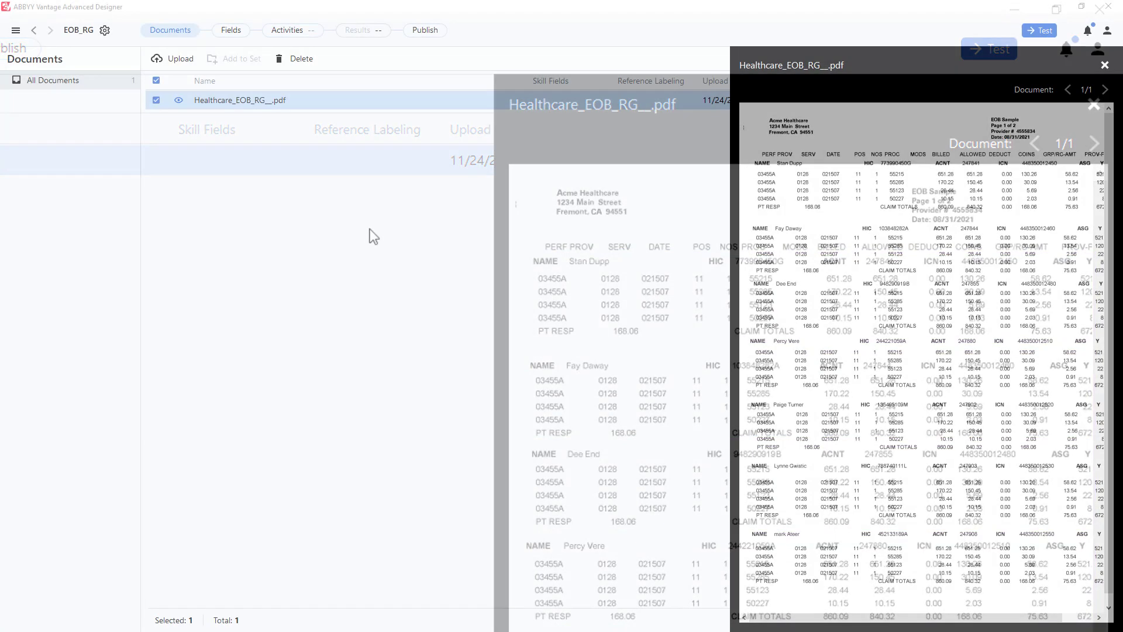
- Open the field structure editor for the uploaded EOB document
click(233, 30)
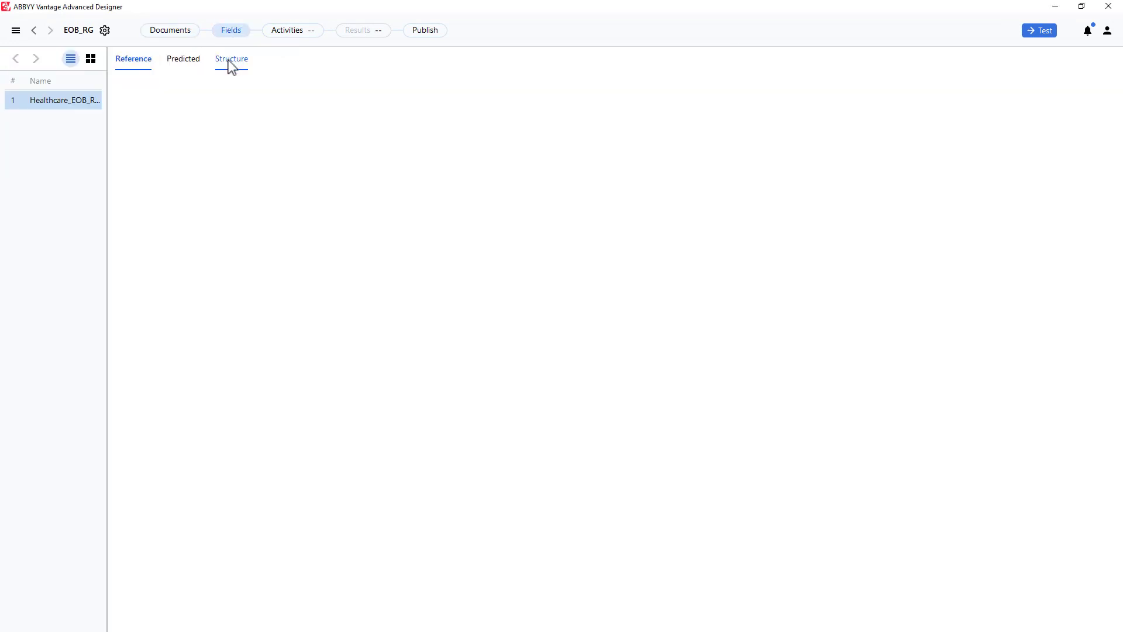
click(231, 62)
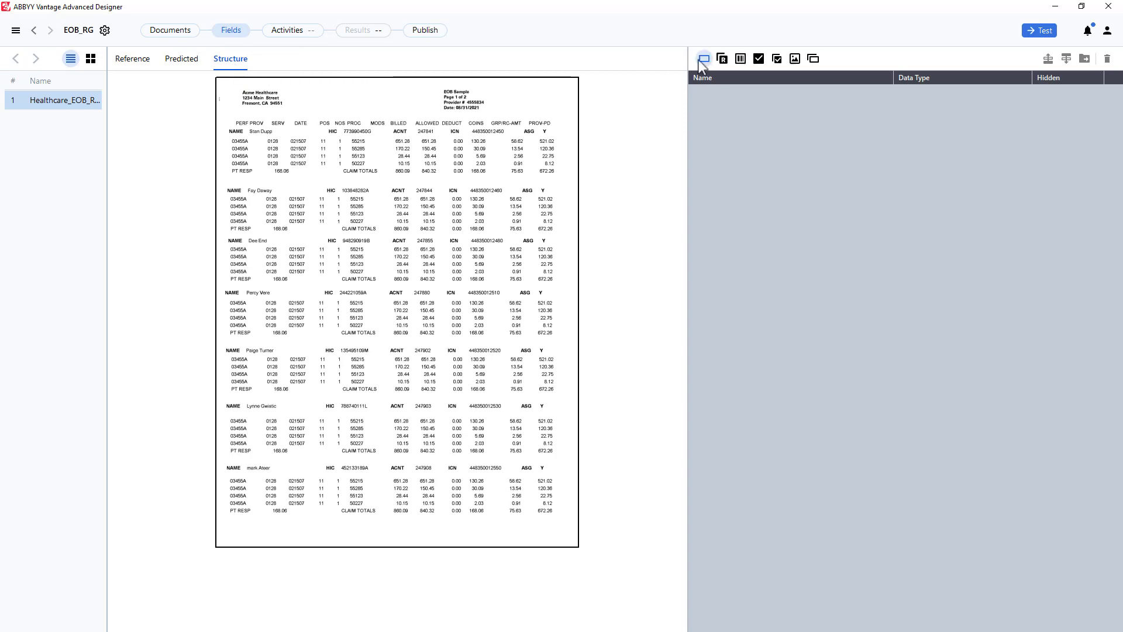
scroll(436, 338, up, 1)
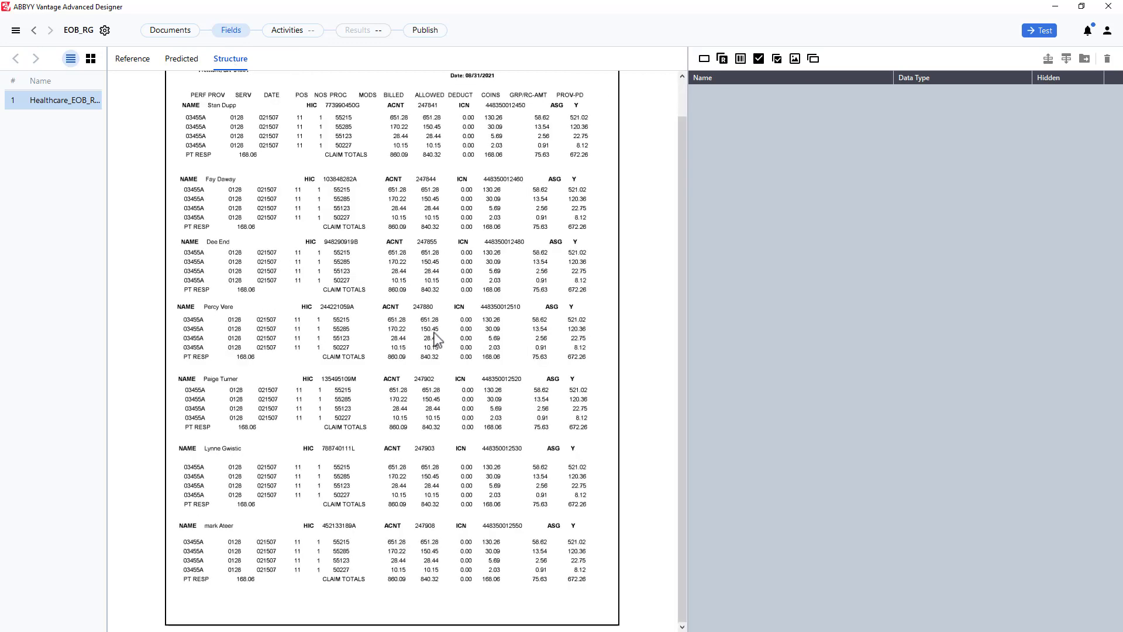
scroll(523, 323, up, 2)
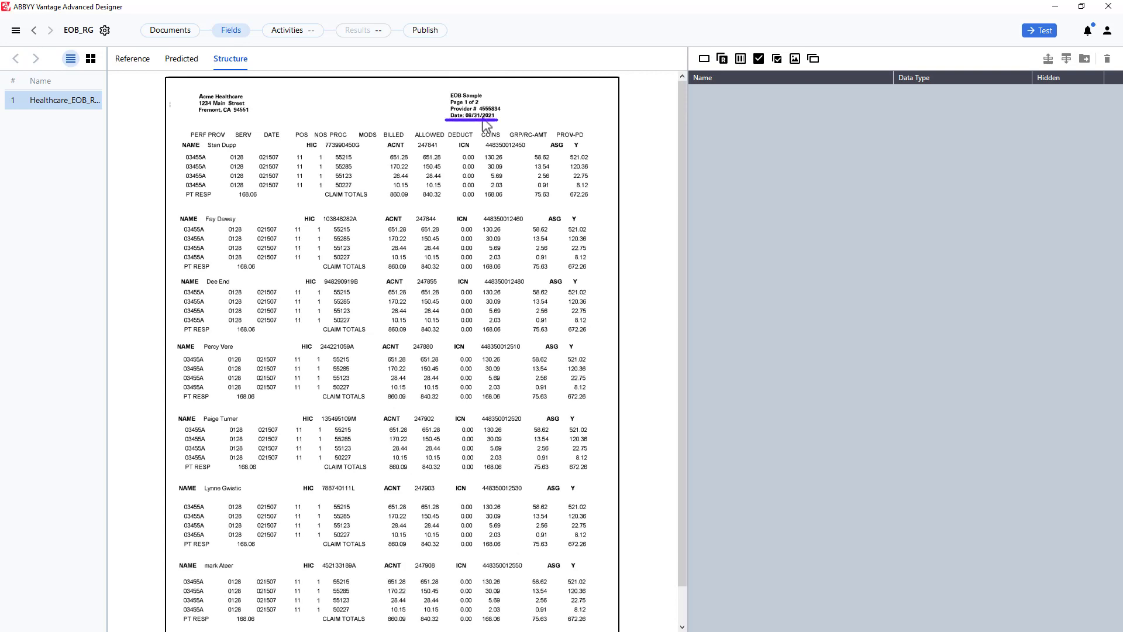
- Add a field named EOBDate with the Date data type to the field structure
click(704, 60)
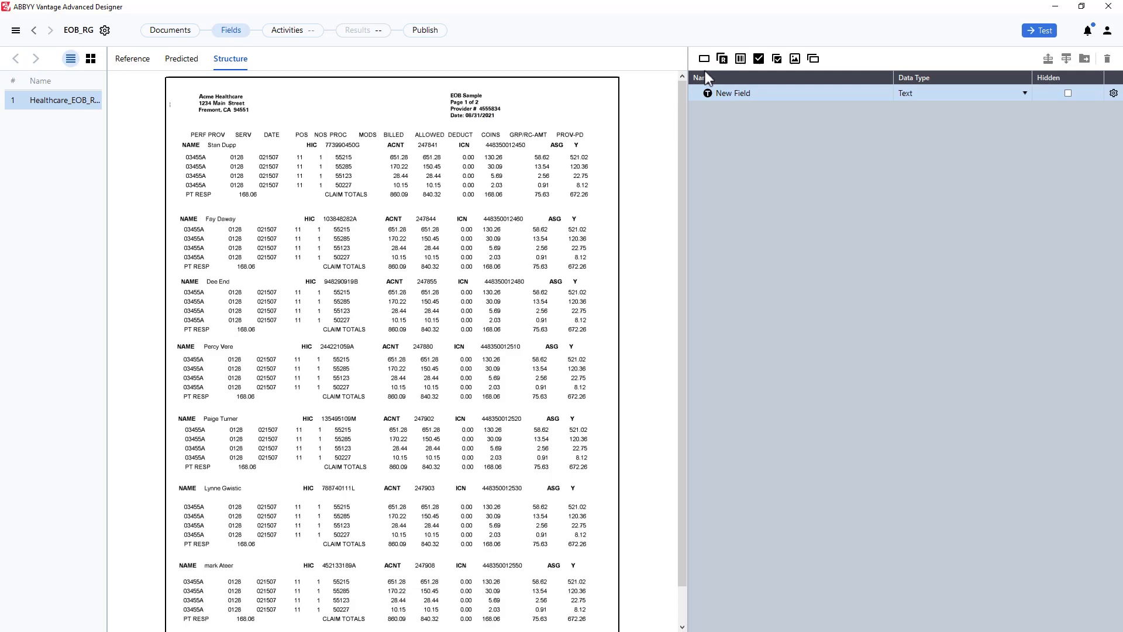
double_click(740, 93)
click(644, 222)
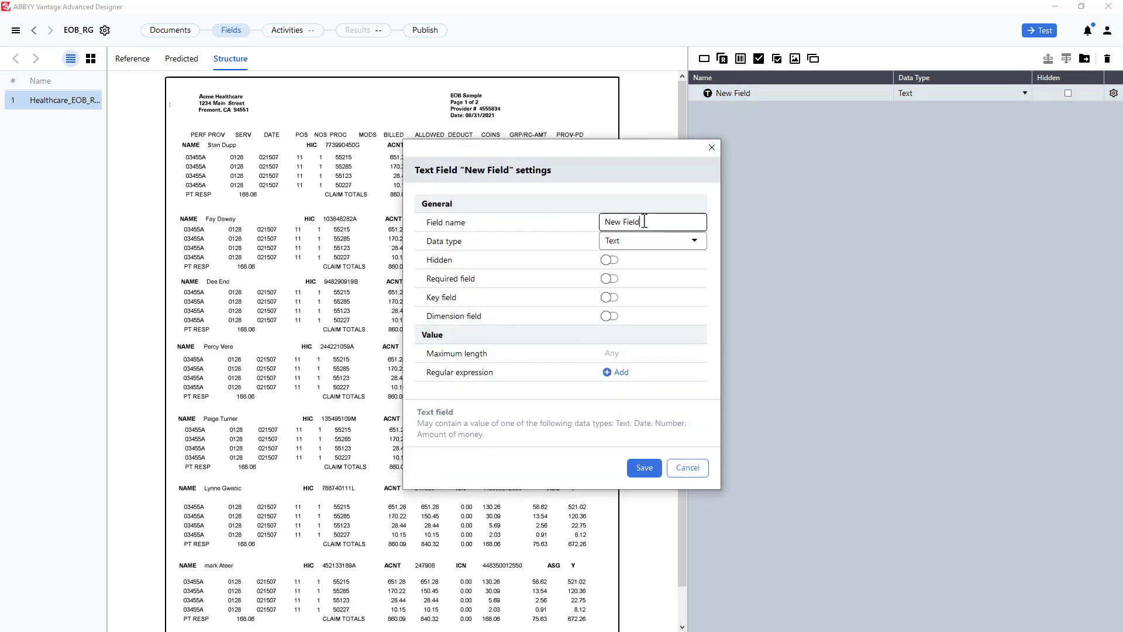
drag(644, 221, 555, 216)
text(EO)
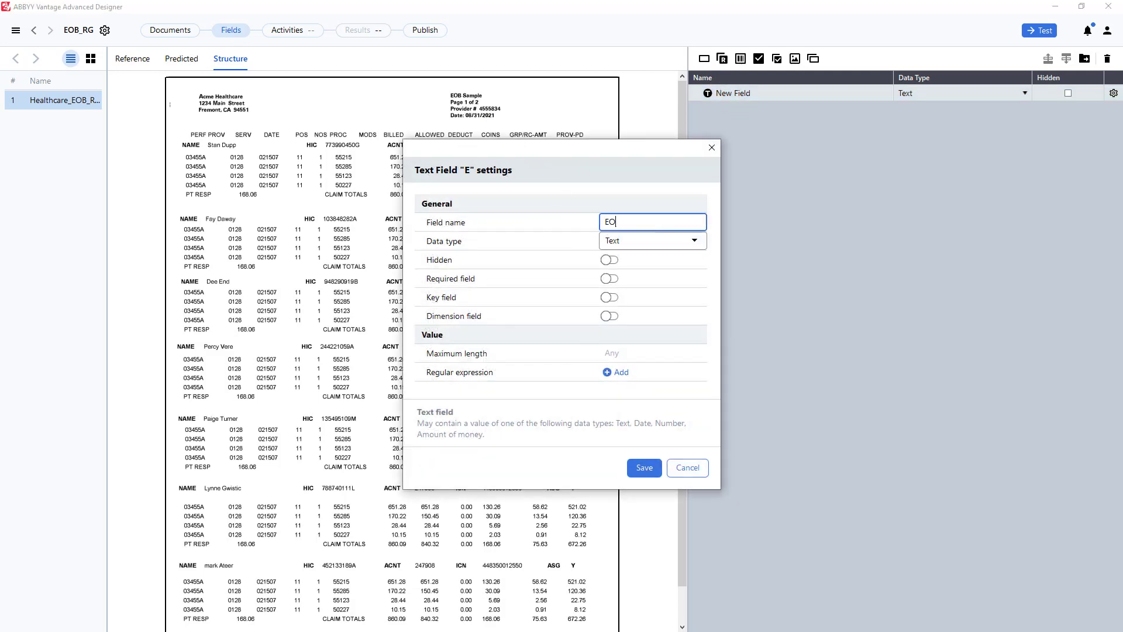
text(BDatw)
text(e)
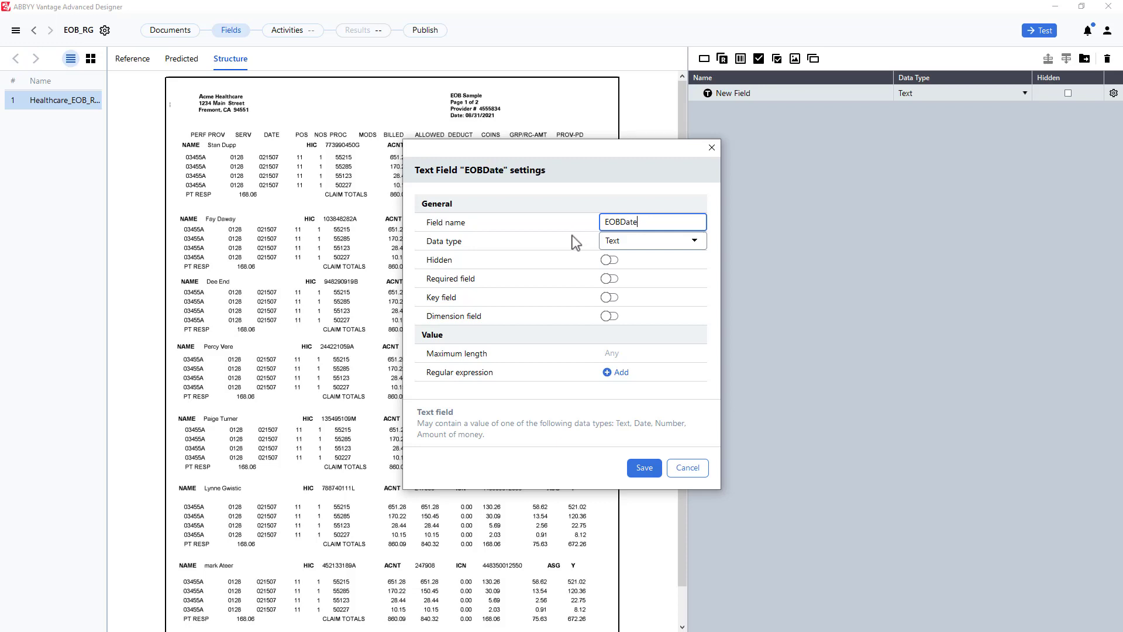
click(641, 242)
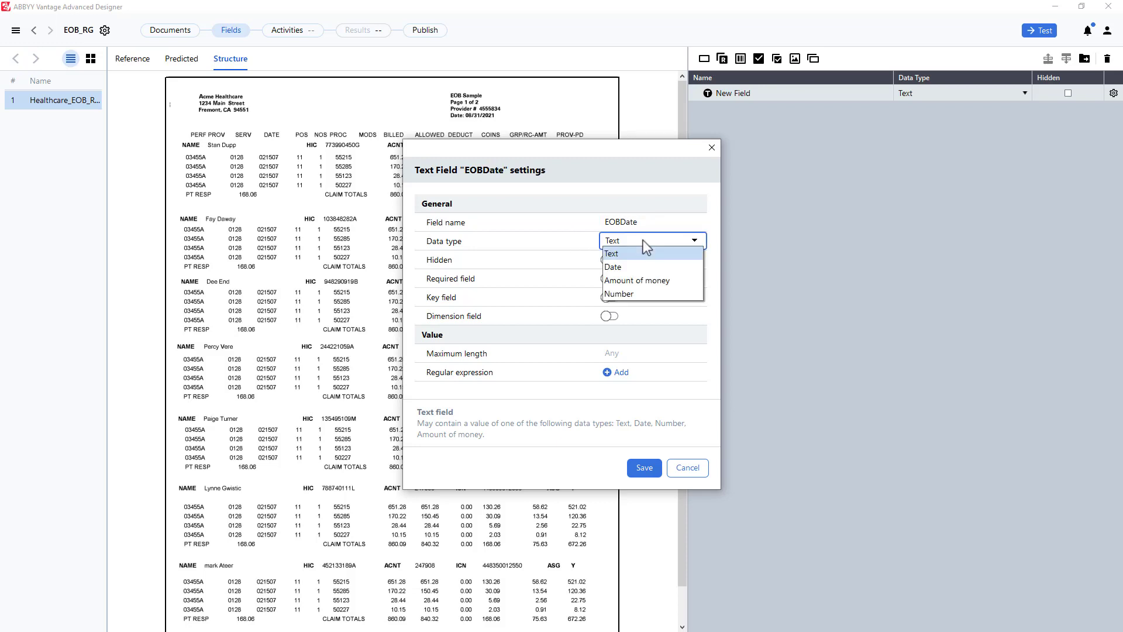
click(618, 267)
click(645, 467)
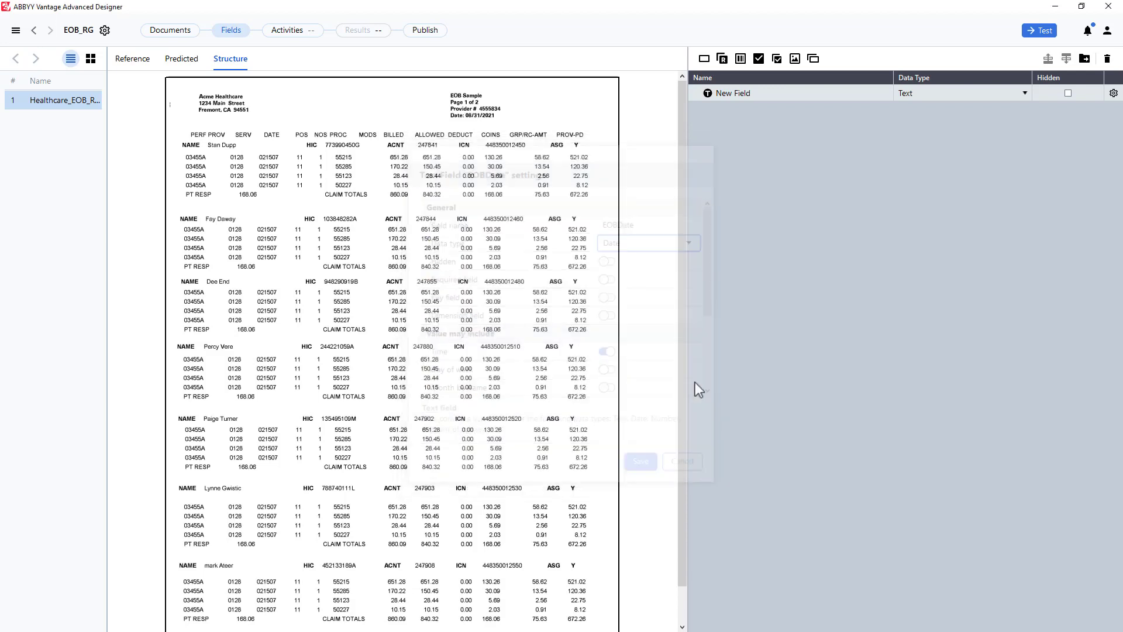
- Add a text field named ProviderNum to the field structure
click(706, 60)
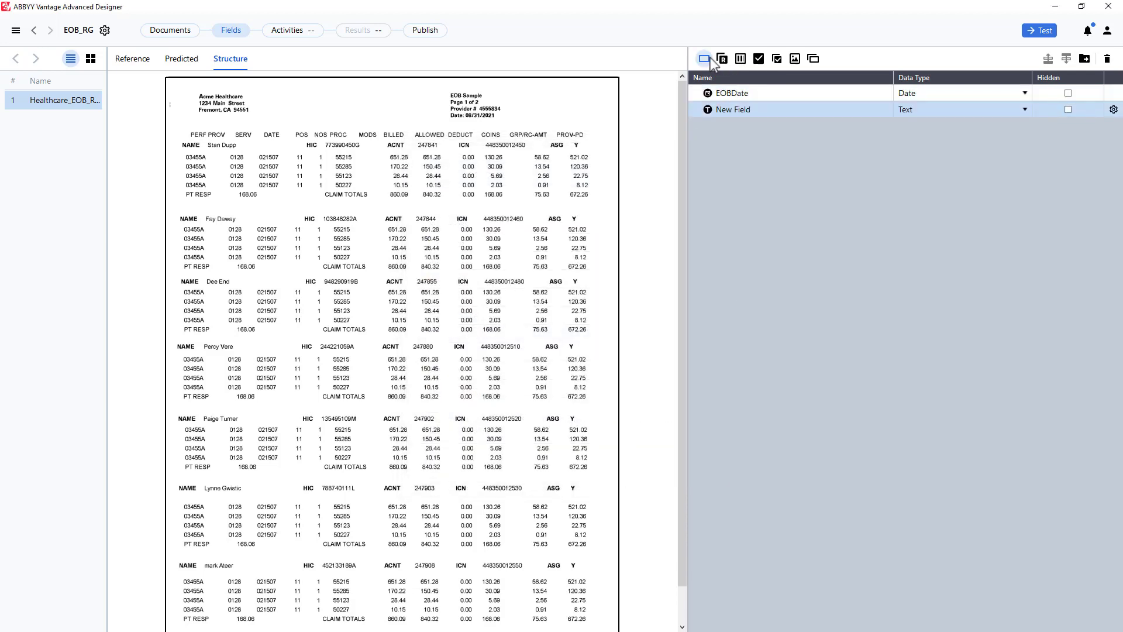
double_click(735, 108)
click(652, 223)
drag(652, 224, 535, 208)
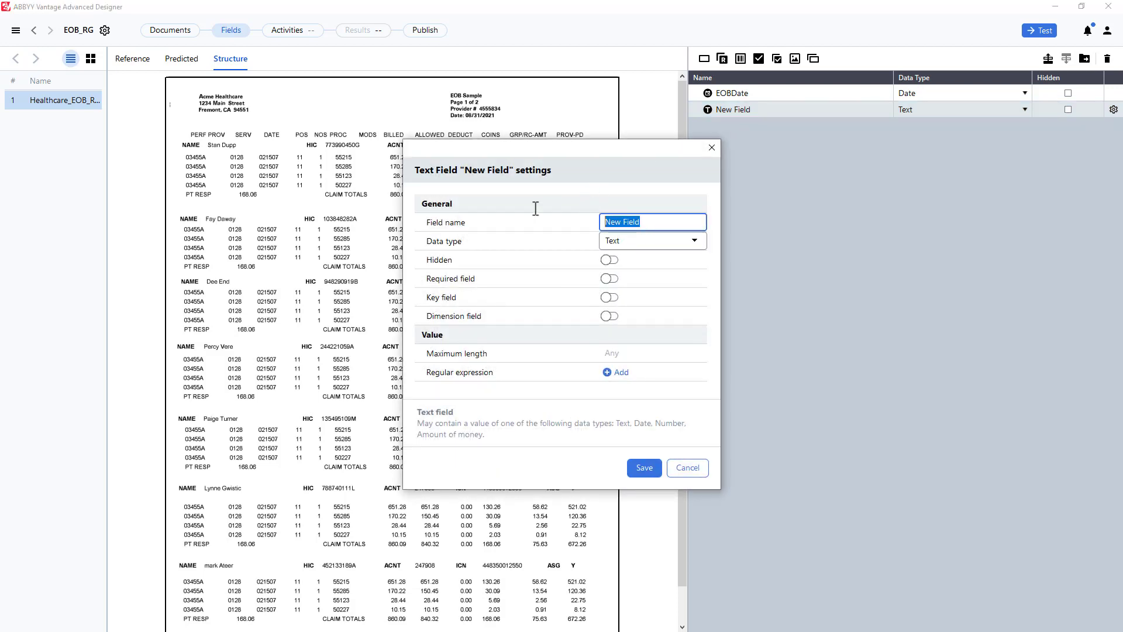
text(ProviderNum)
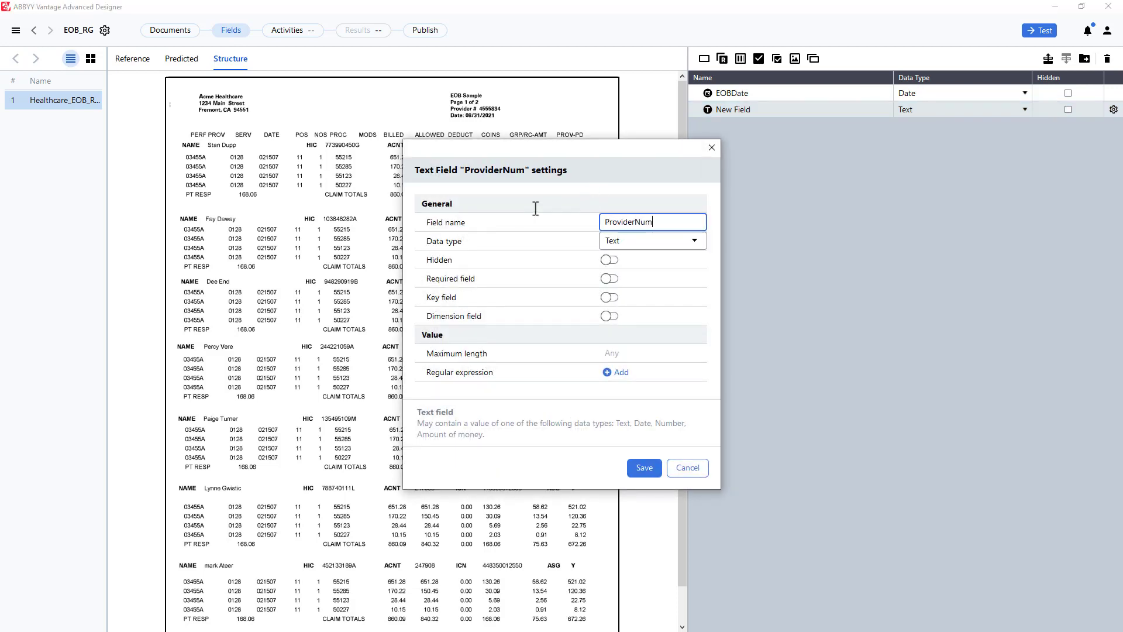
click(645, 468)
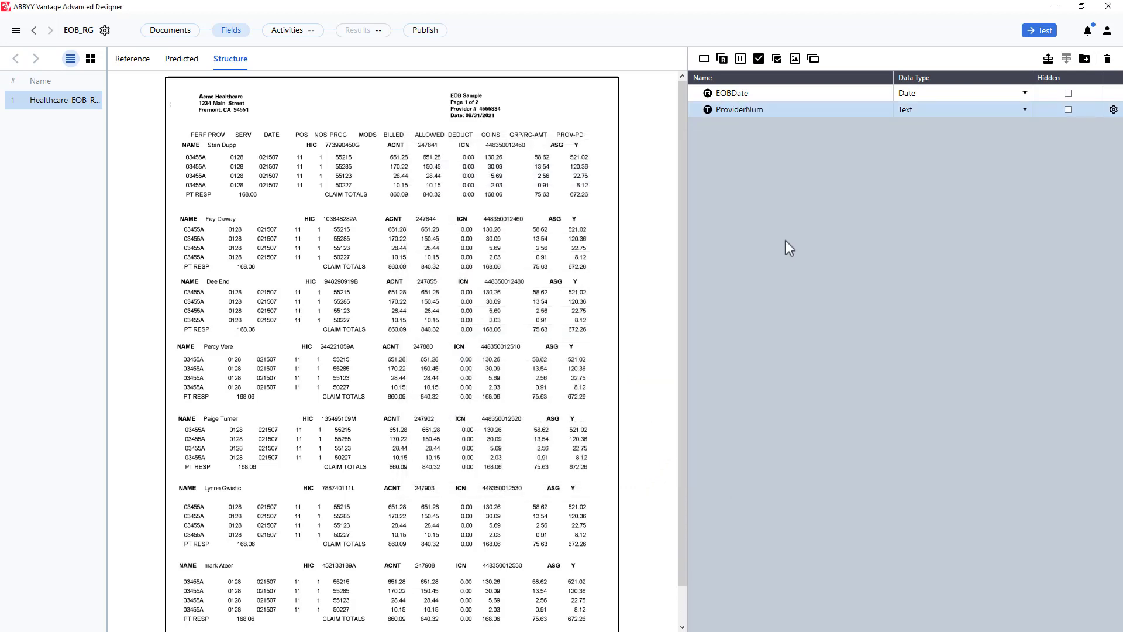
- Add a repeating group to the field structure and name it "Repeating Group"
click(723, 59)
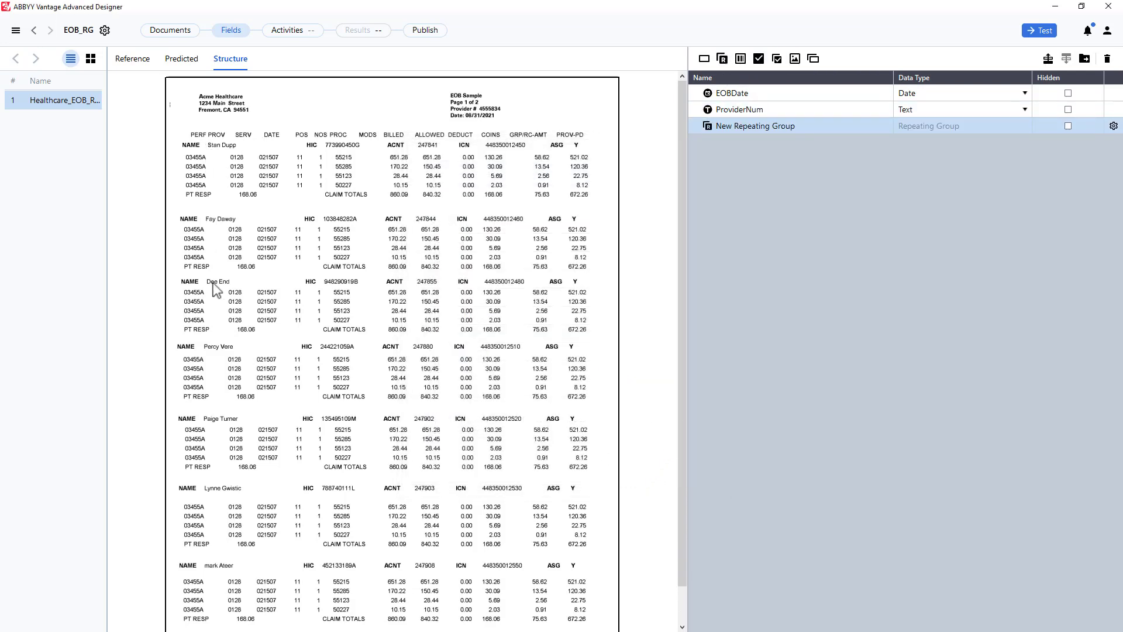
double_click(728, 126)
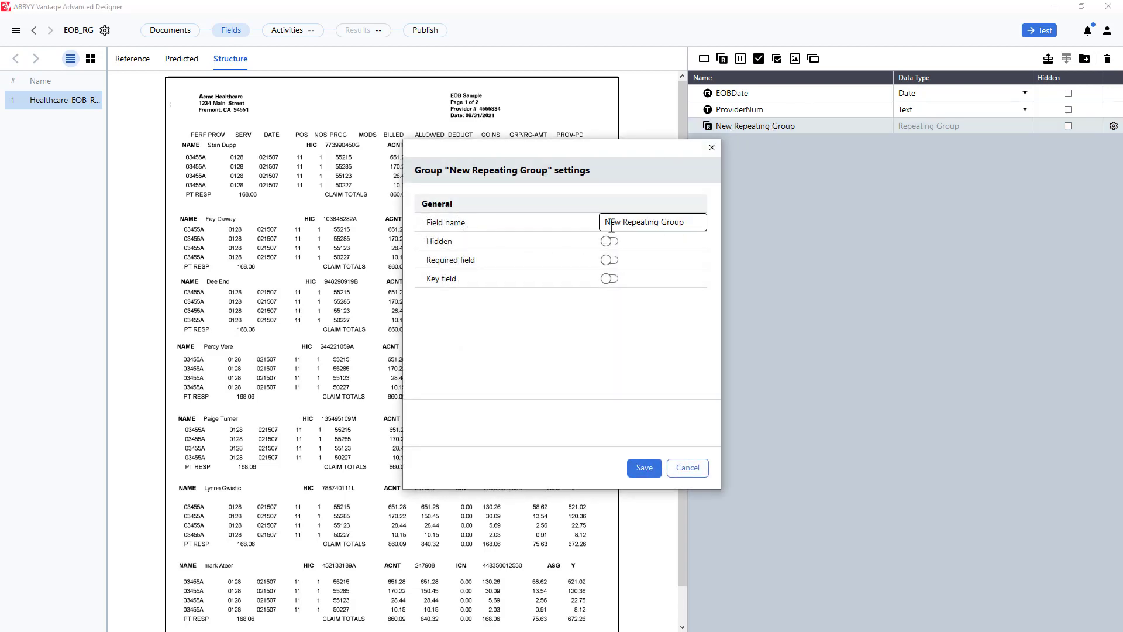
double_click(618, 224)
key(BackSpace)
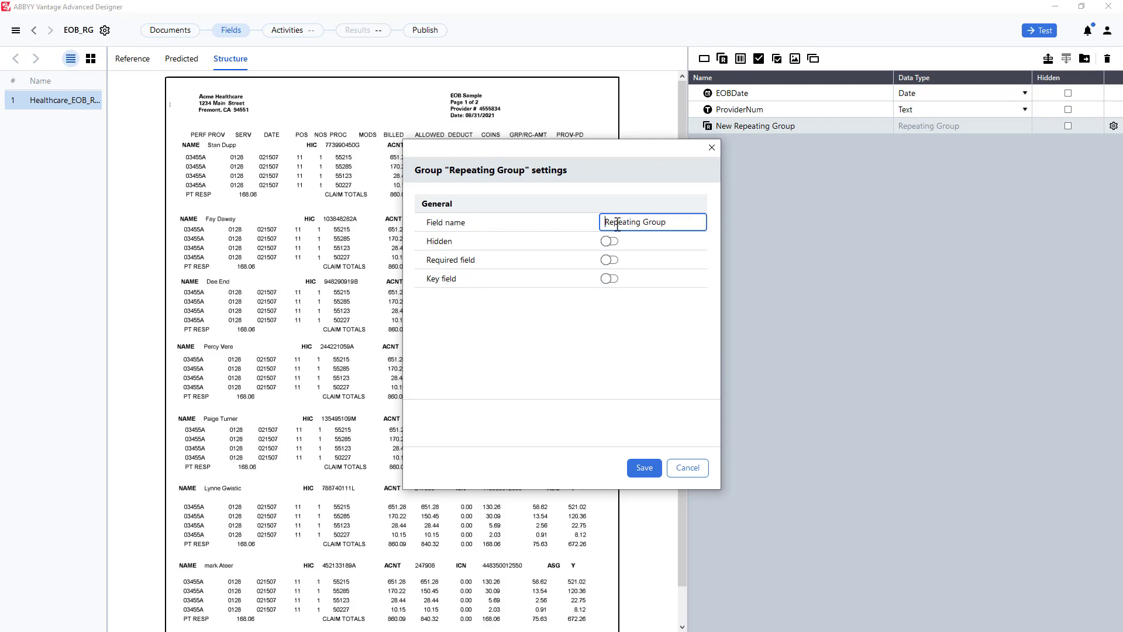
click(644, 466)
- Add a text field named Name inside the repeating group
right_click(744, 124)
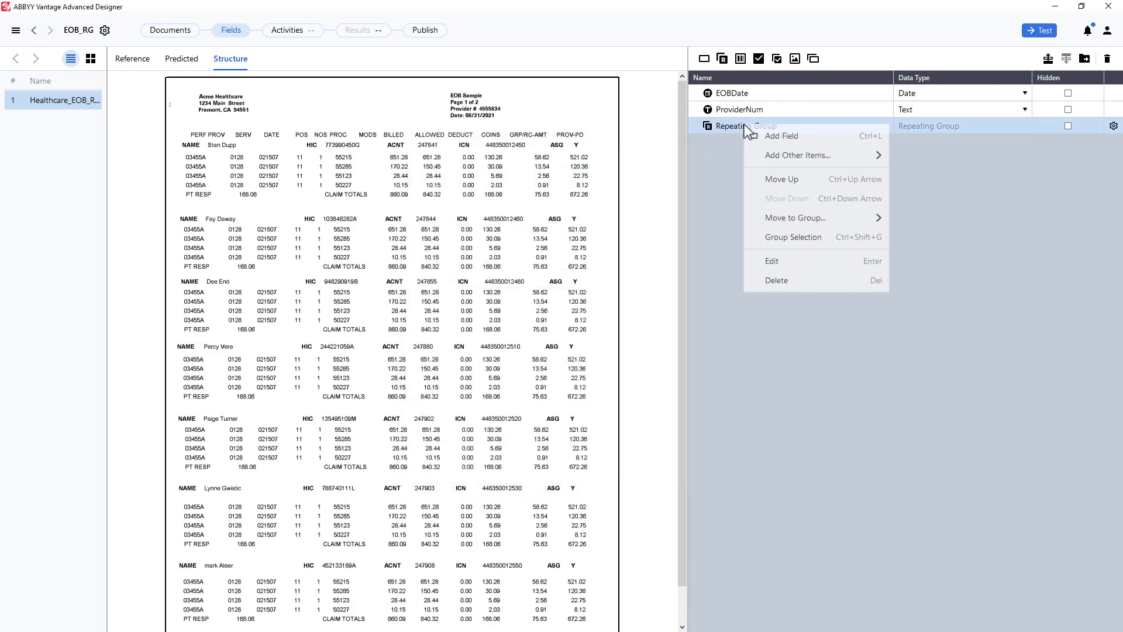
click(781, 136)
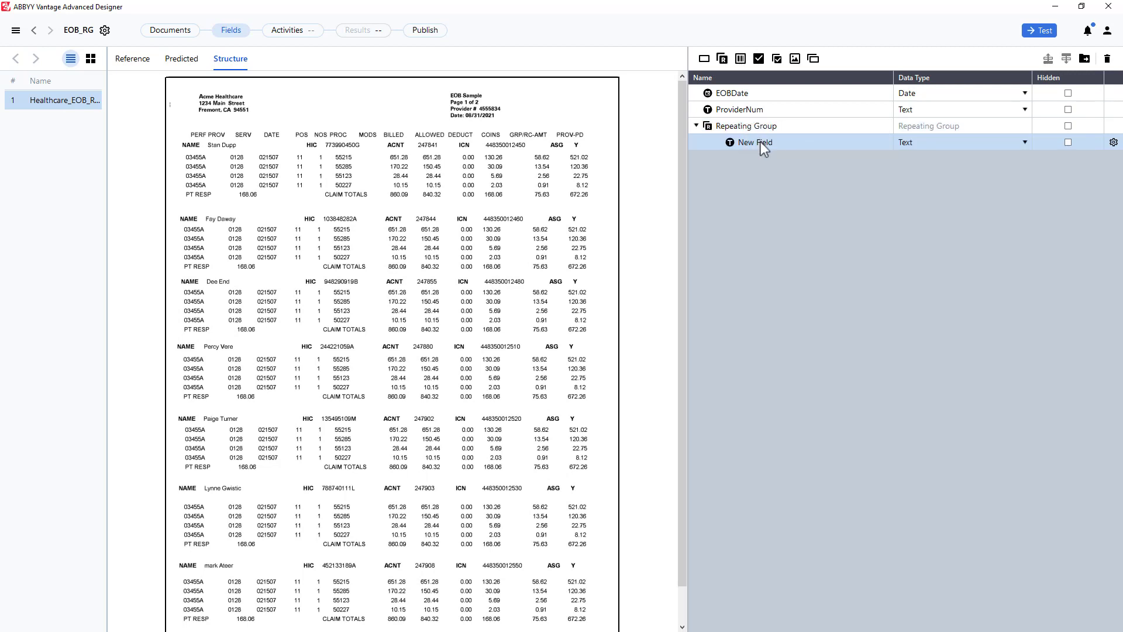
double_click(760, 142)
click(652, 217)
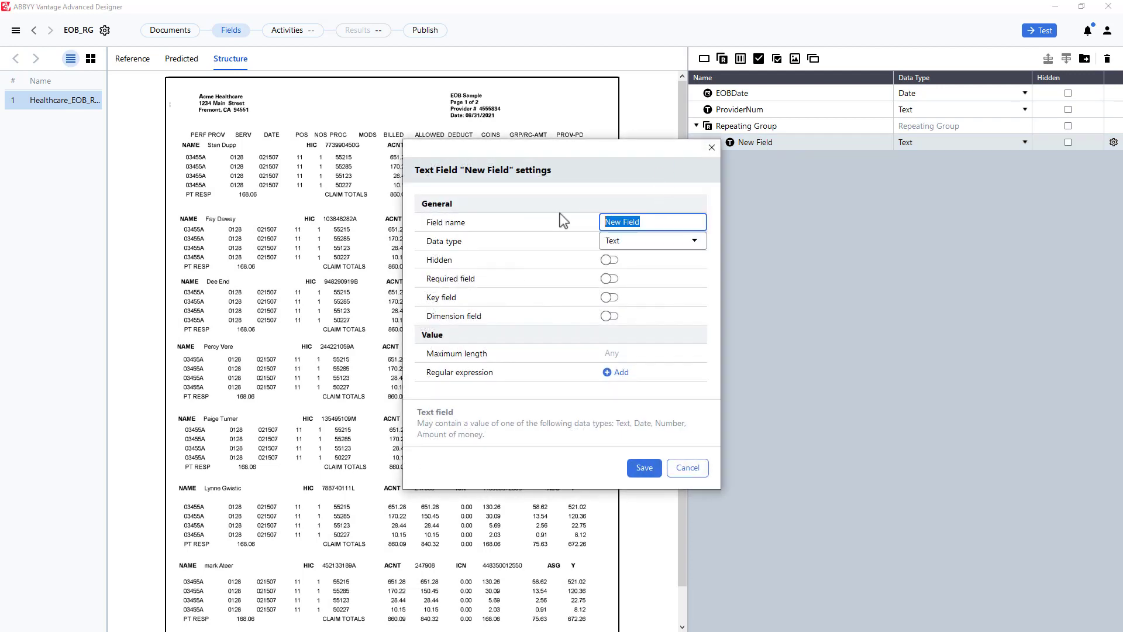
text(name)
click(611, 223)
key(BackSpace)
text(Name)
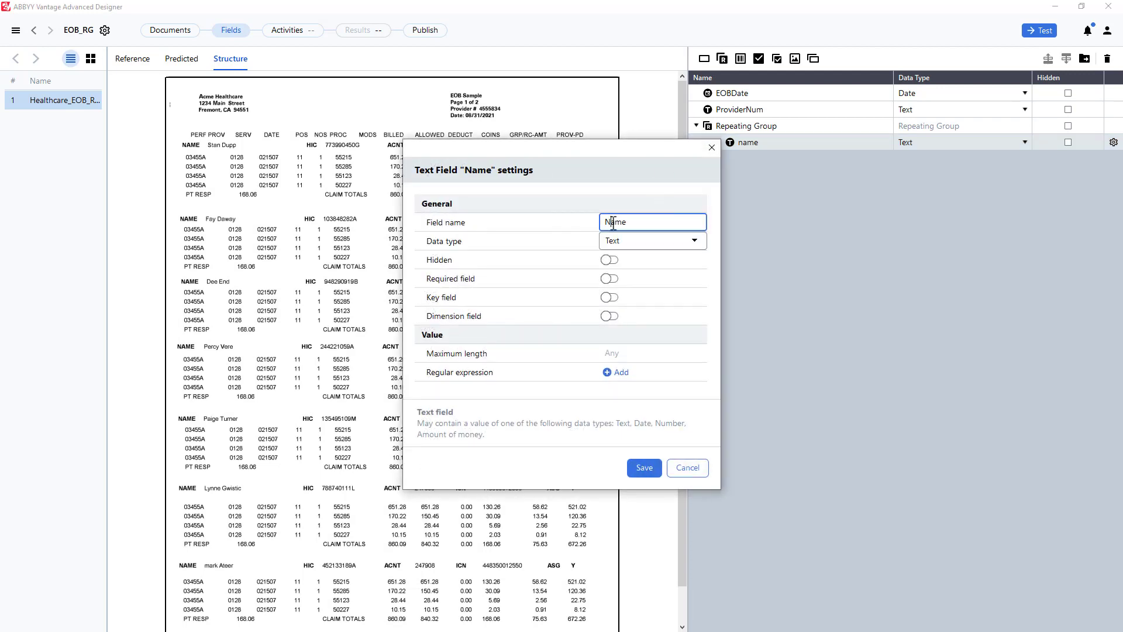
click(649, 468)
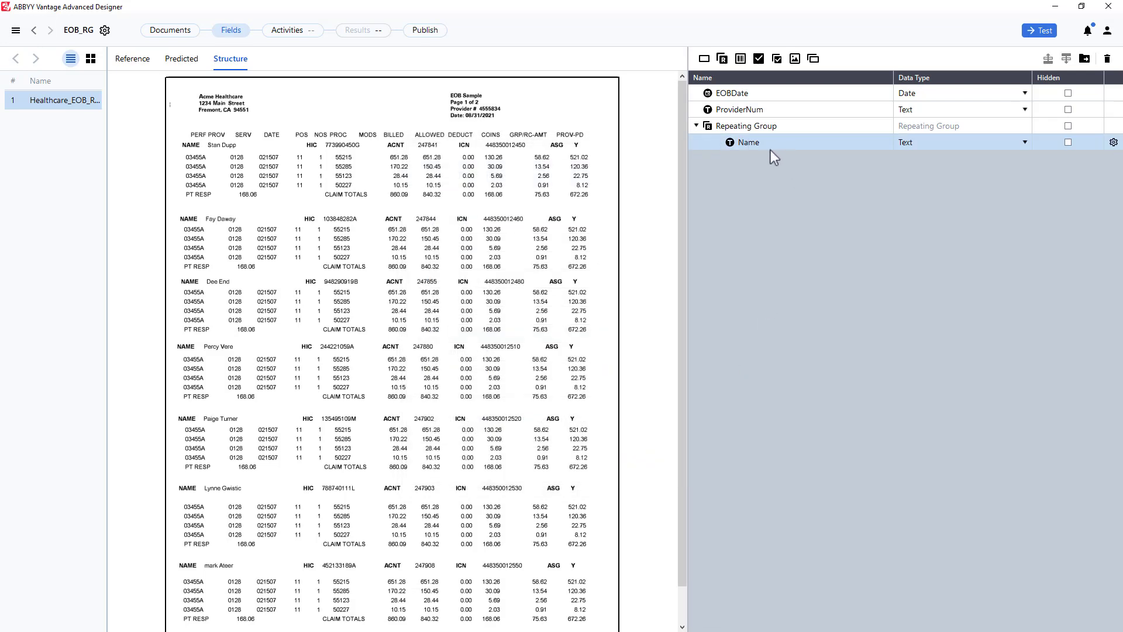
- Add a text field named HIC inside the repeating group
right_click(743, 127)
click(772, 138)
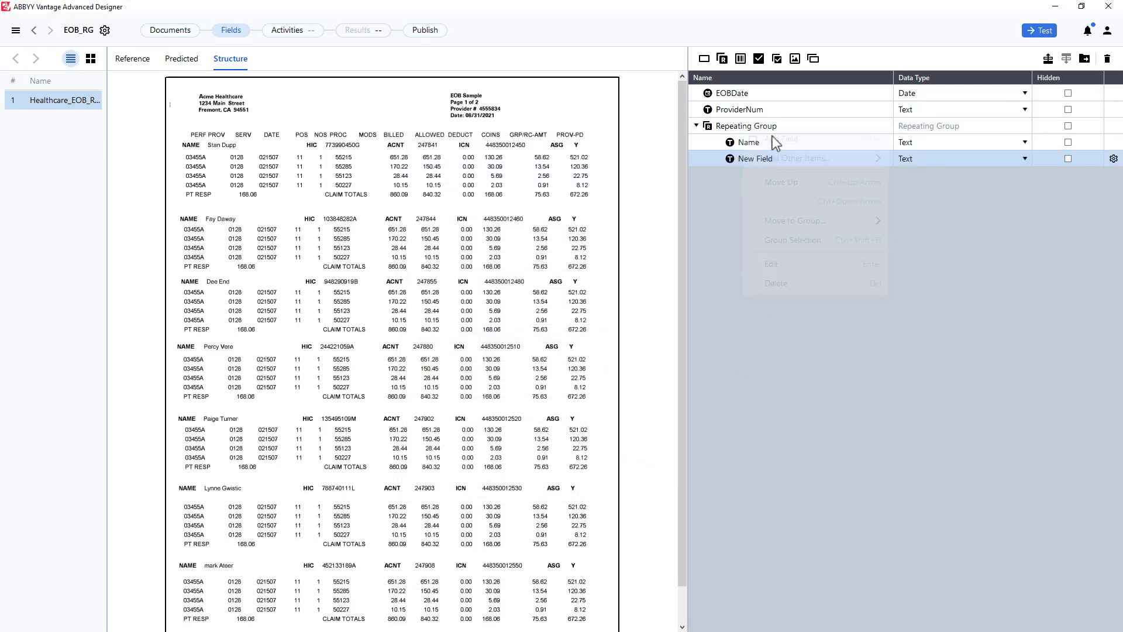
double_click(760, 164)
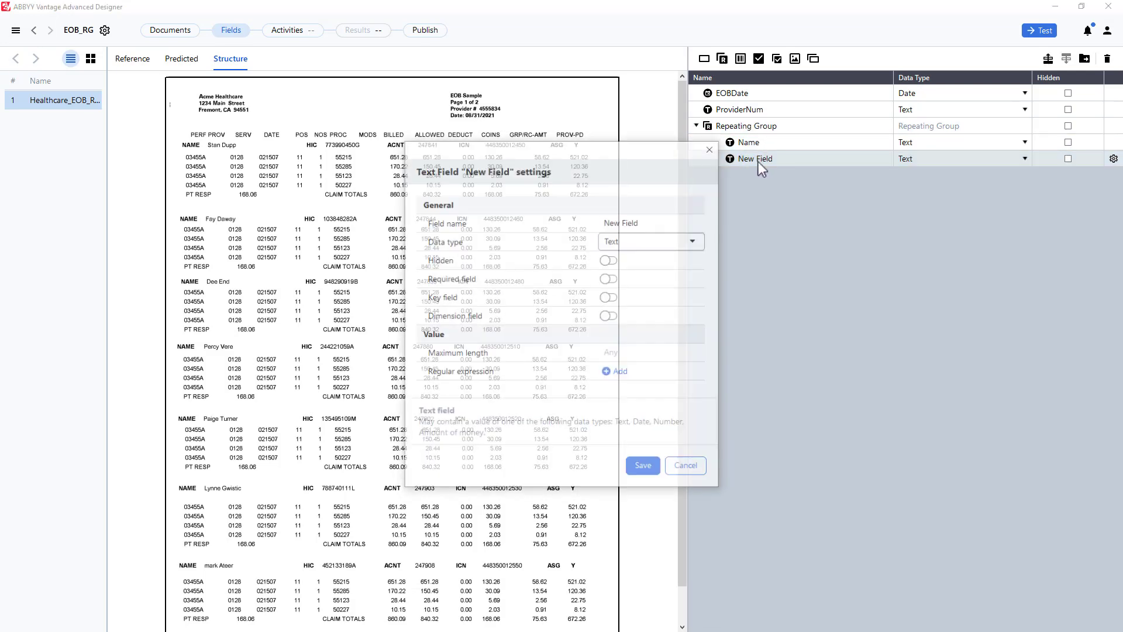
click(639, 221)
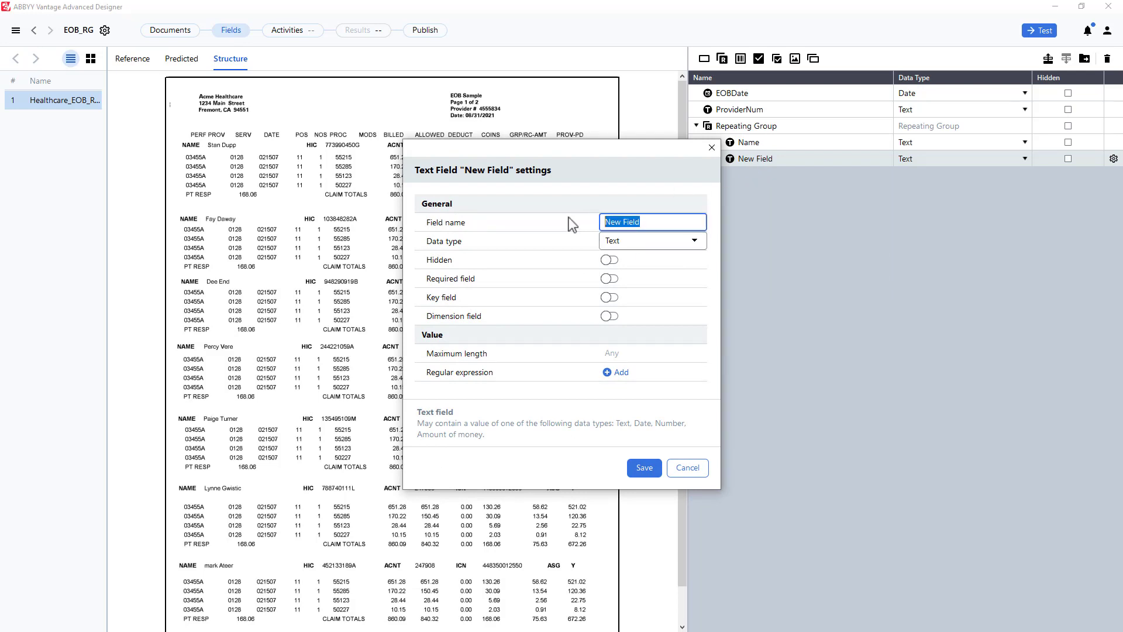
text(HIC)
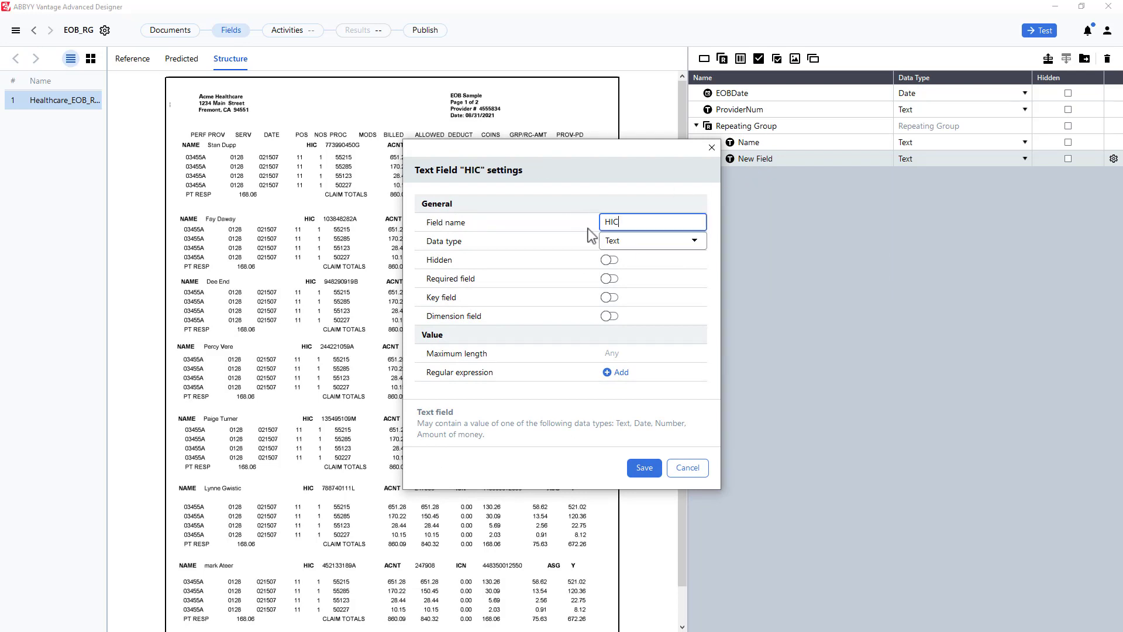
click(646, 469)
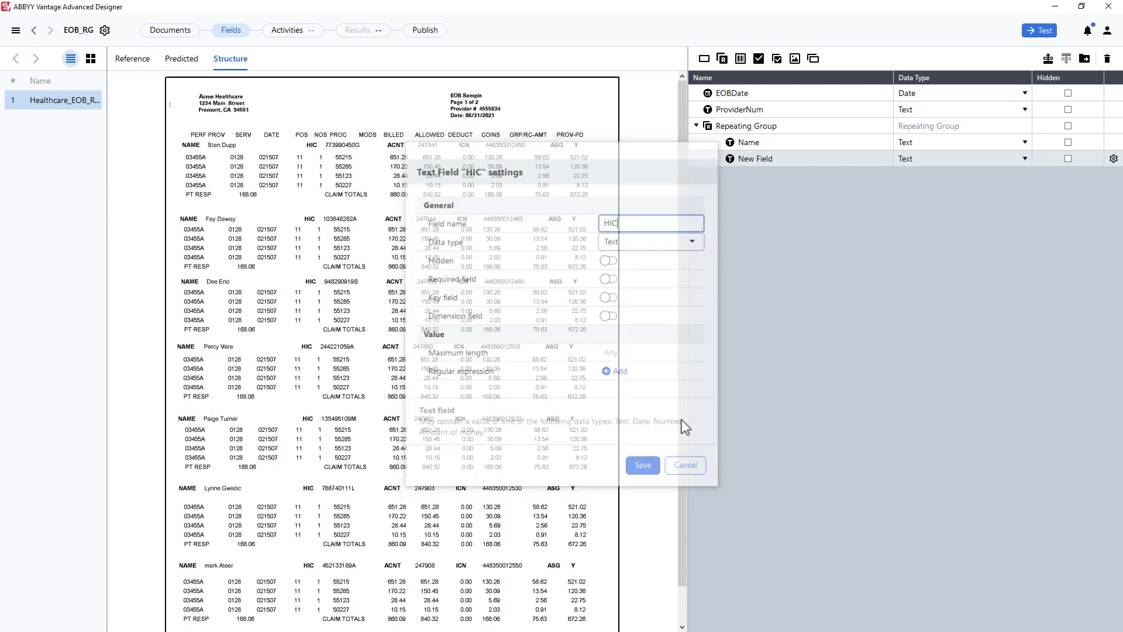
- Add a text field named PtResp inside the repeating group
right_click(746, 126)
click(760, 141)
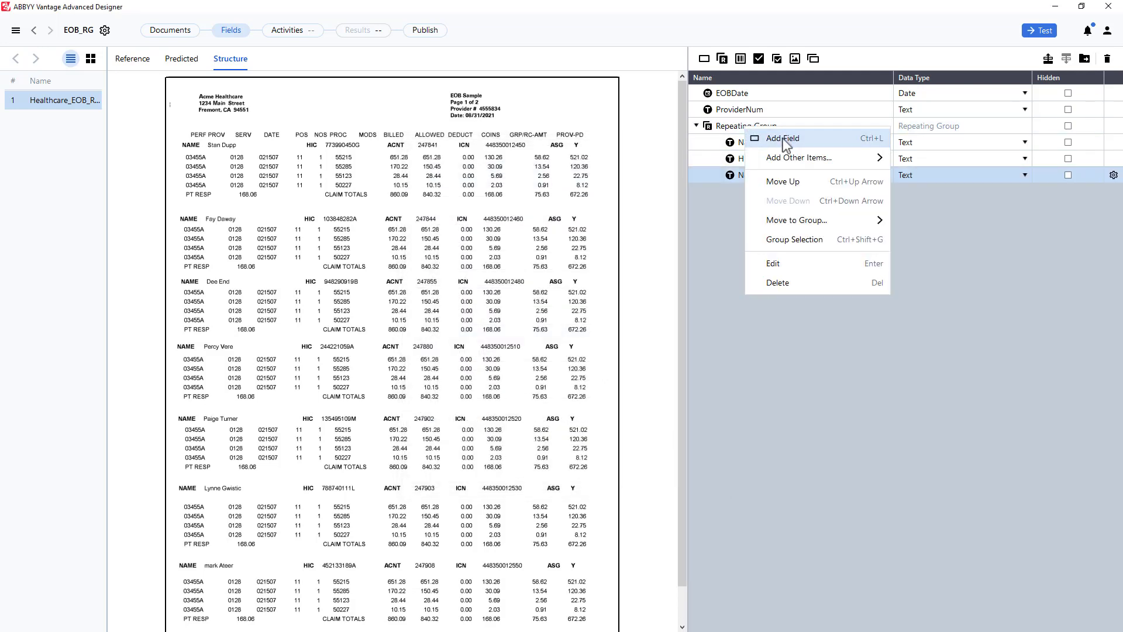
double_click(750, 180)
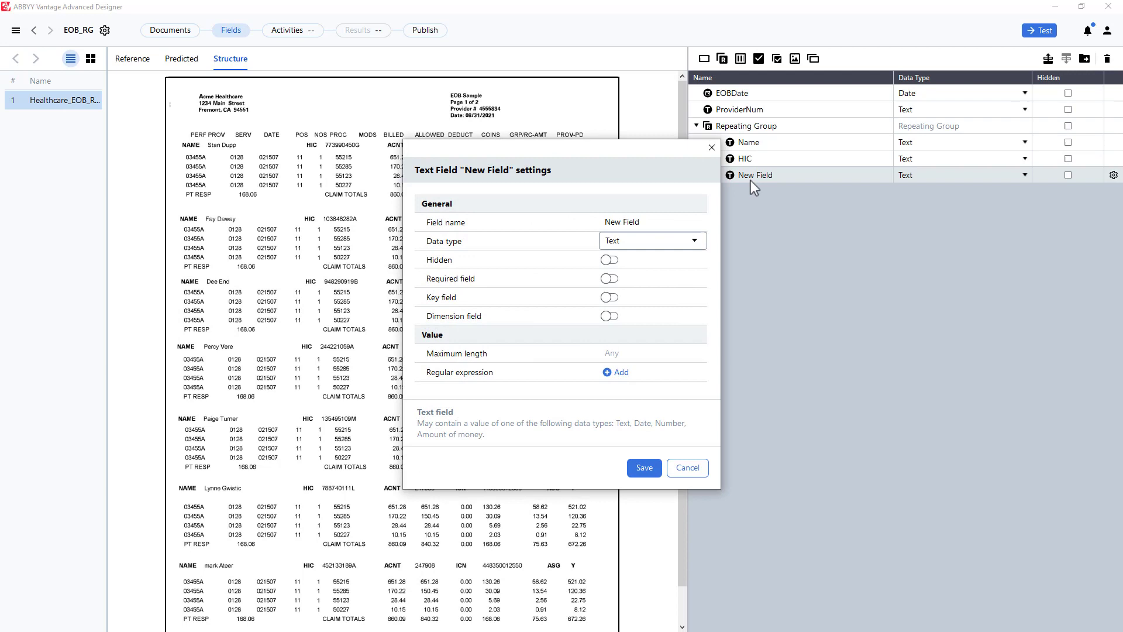
click(656, 222)
drag(656, 222, 556, 223)
text(PtResp)
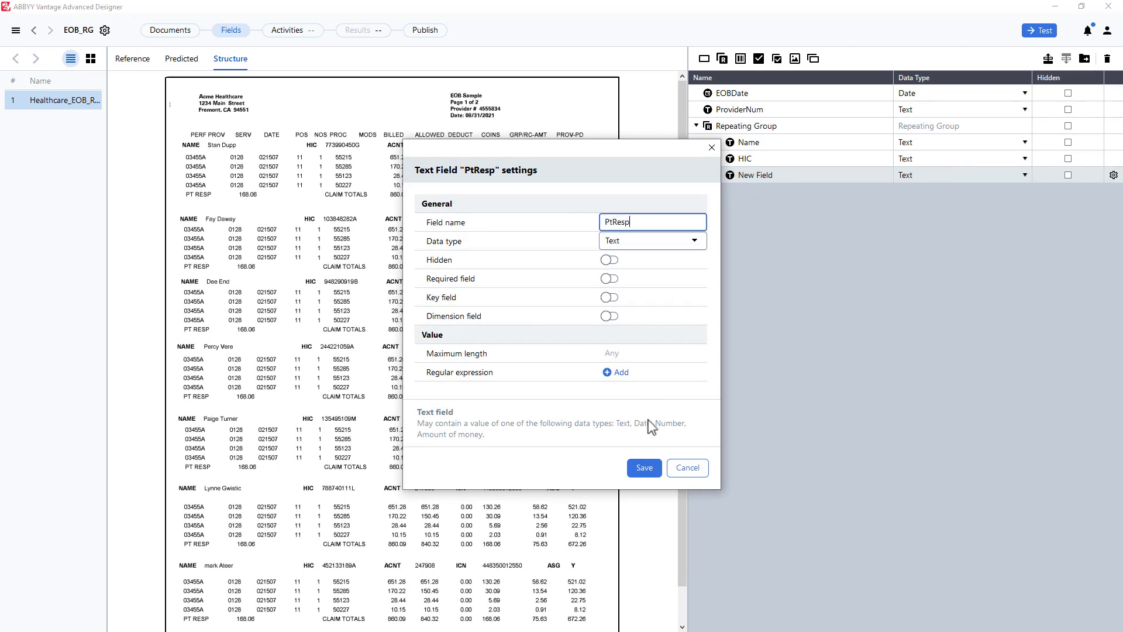
click(647, 468)
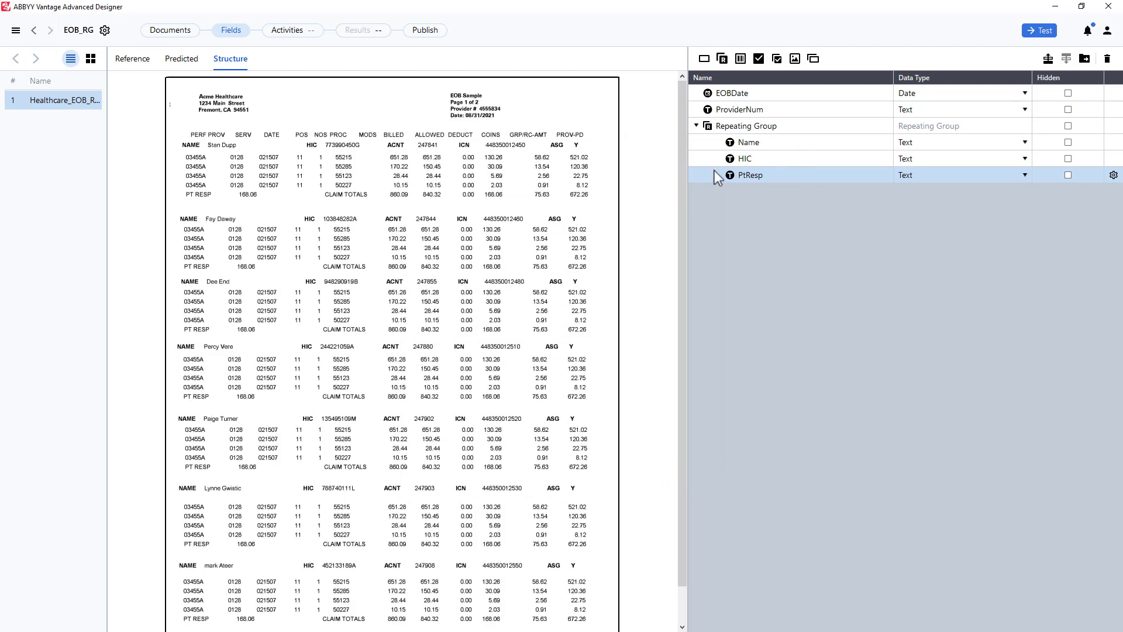
- Add an Extraction Rules activity to the skill's activity flow and open it in the Activity Editor
click(301, 31)
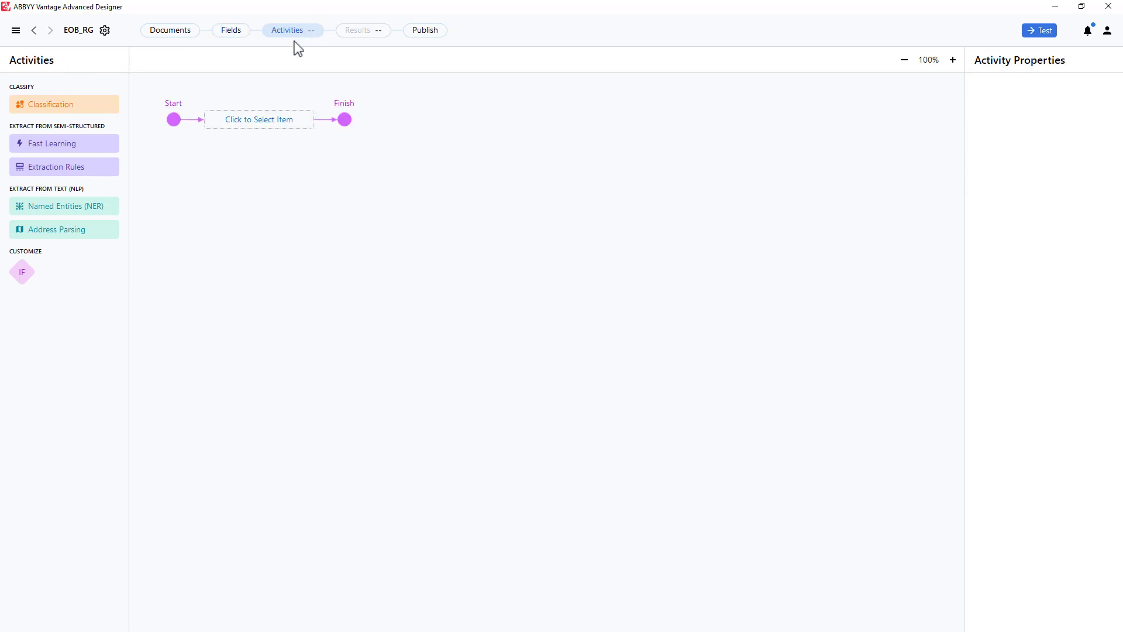
click(60, 167)
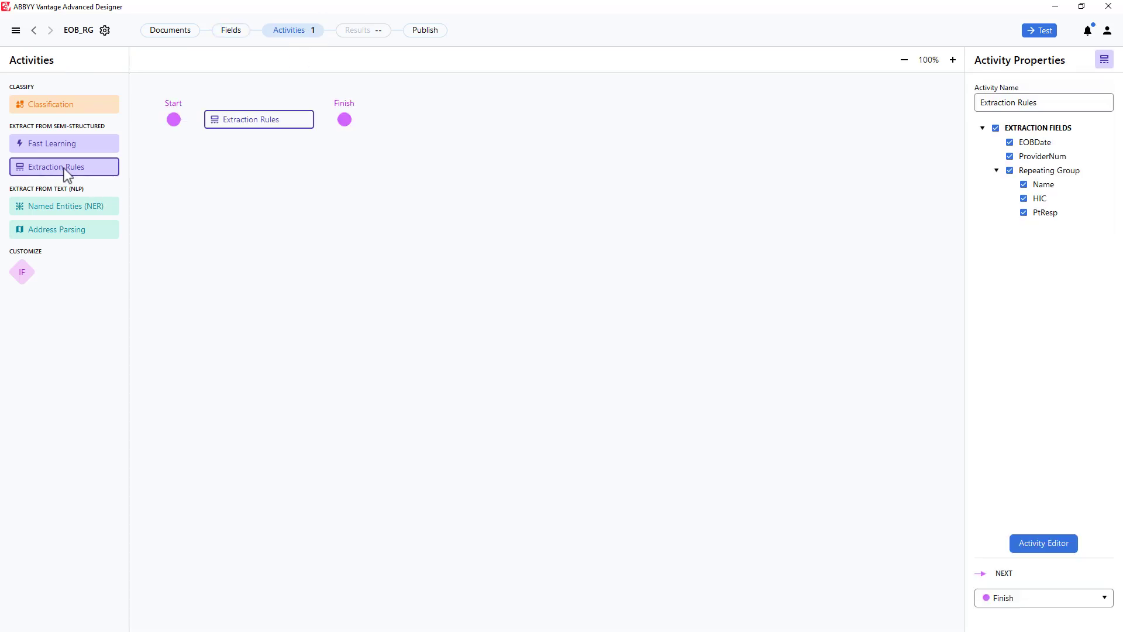
click(1043, 544)
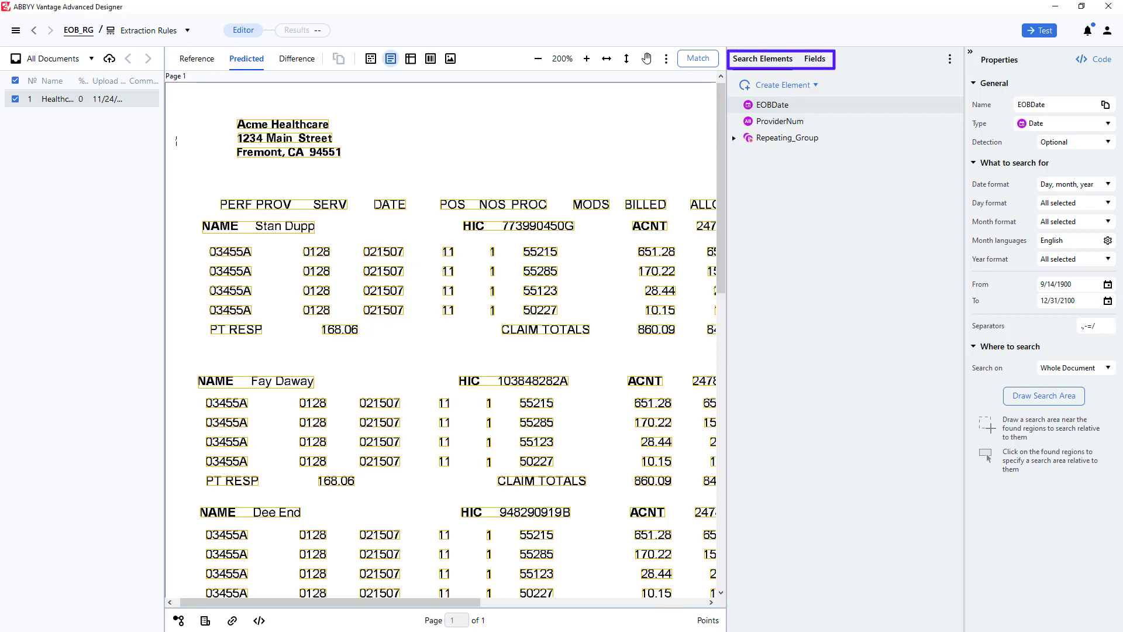
- Disable the Repeating_Group and ProviderNum search elements
click(785, 140)
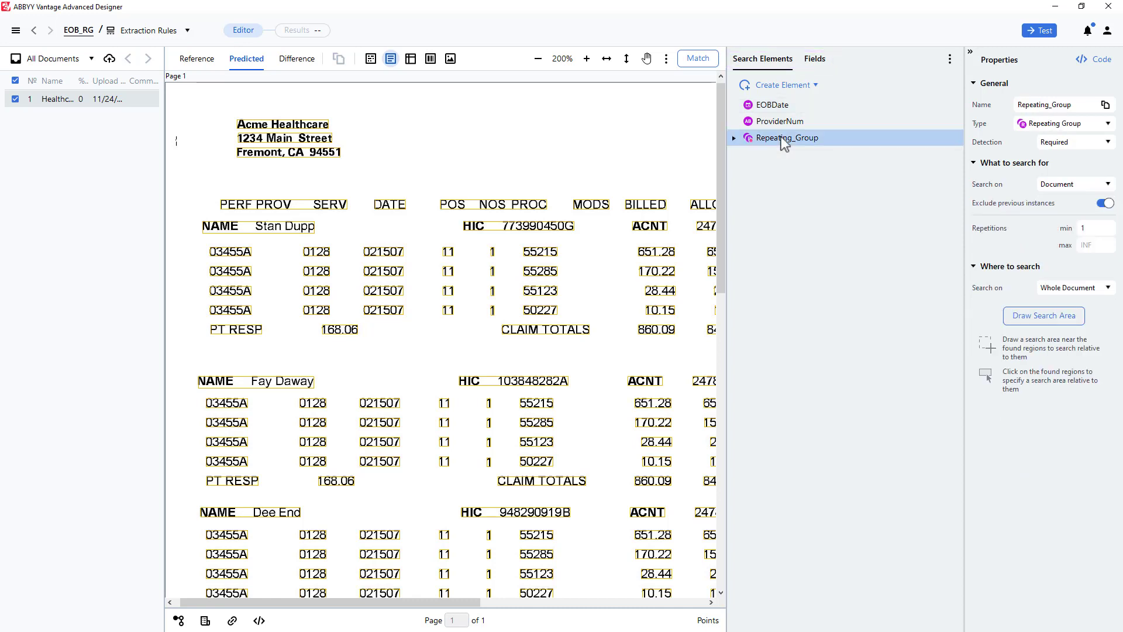
right_click(784, 140)
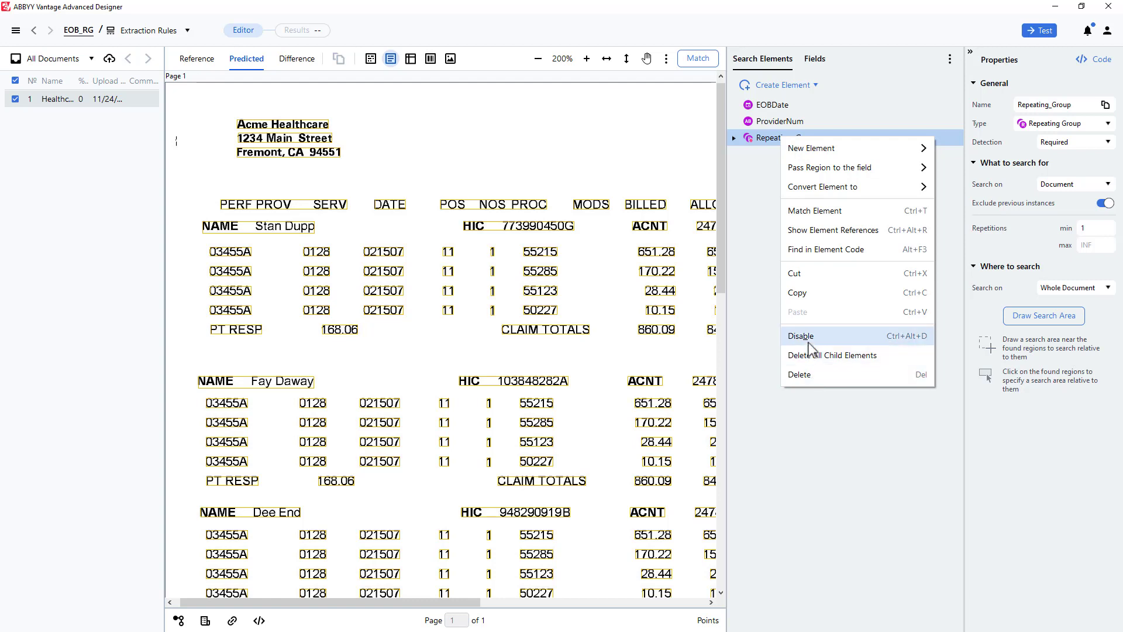
click(809, 339)
click(774, 123)
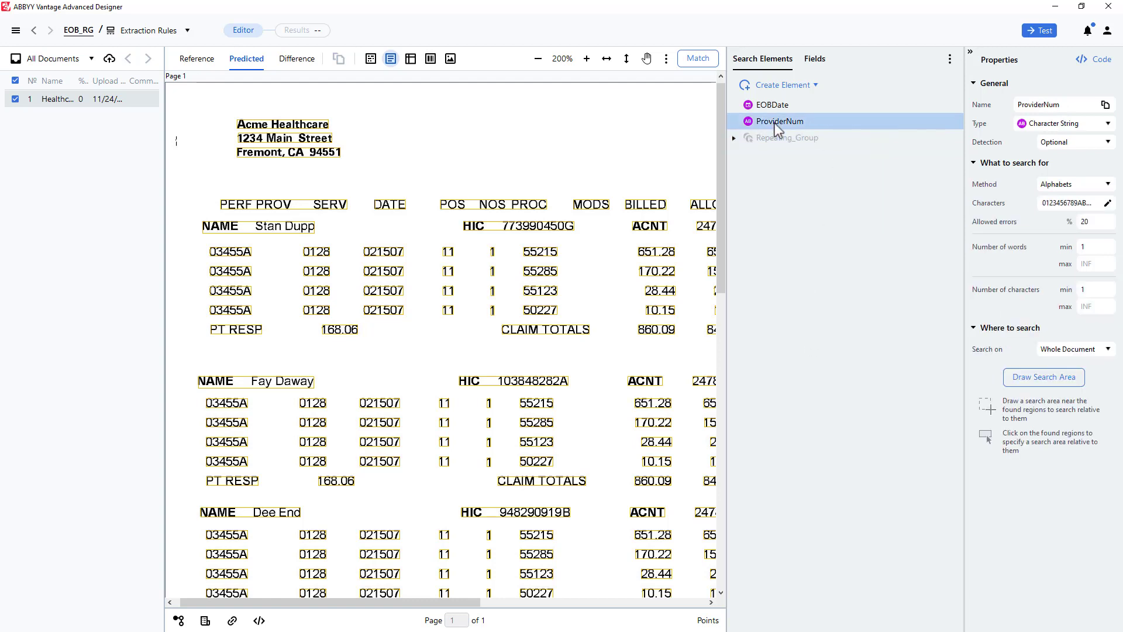
right_click(774, 122)
click(806, 320)
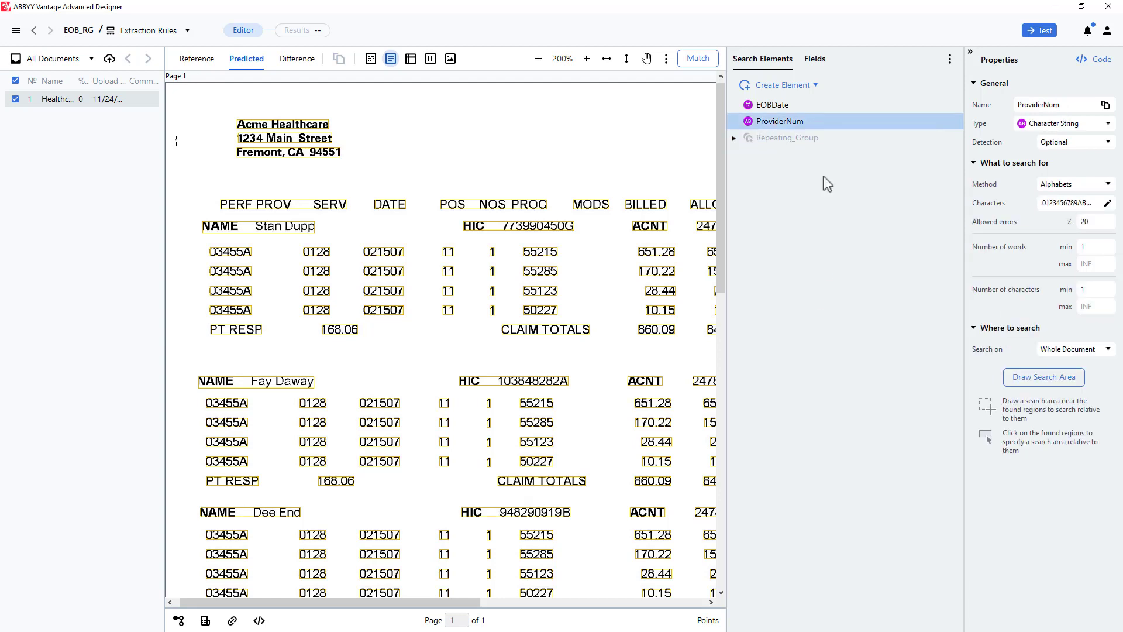
- Disable the Repeating Group and ProviderNum entries in the activity's field list
click(814, 61)
right_click(787, 122)
click(817, 158)
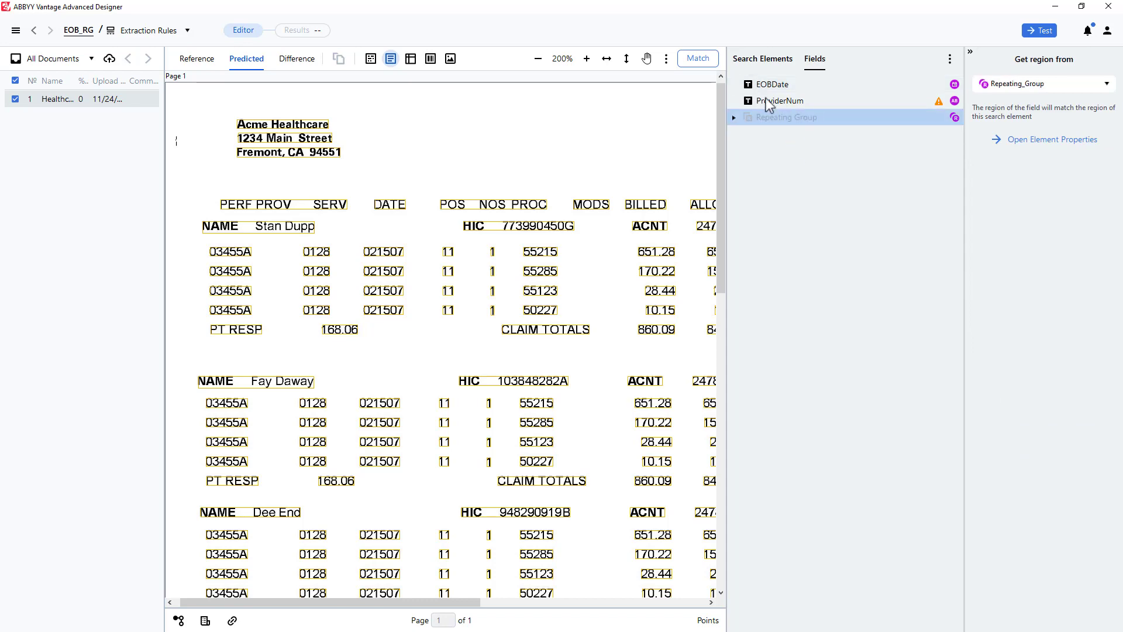
right_click(766, 100)
click(791, 128)
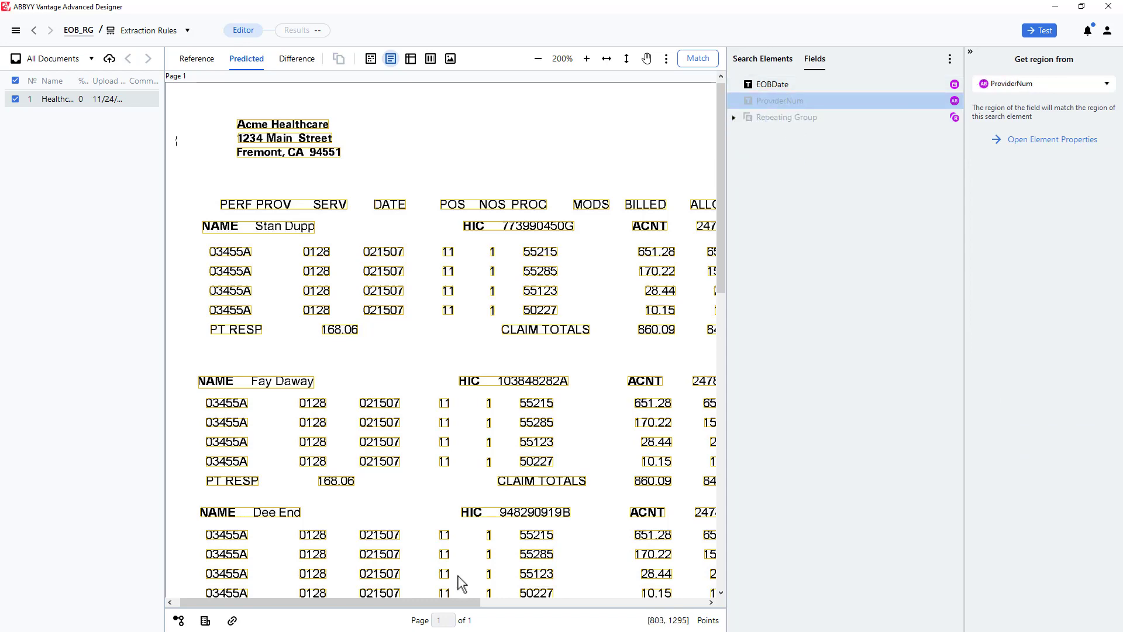
- Convert the EOBDate search element to the Date element type
drag(462, 602, 650, 608)
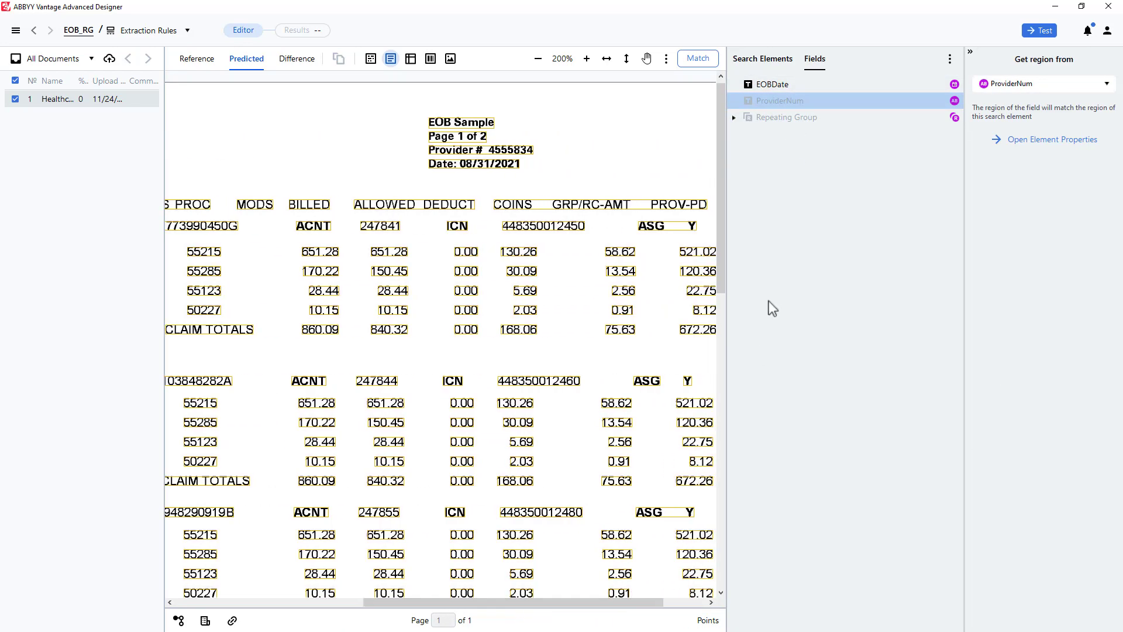
click(764, 60)
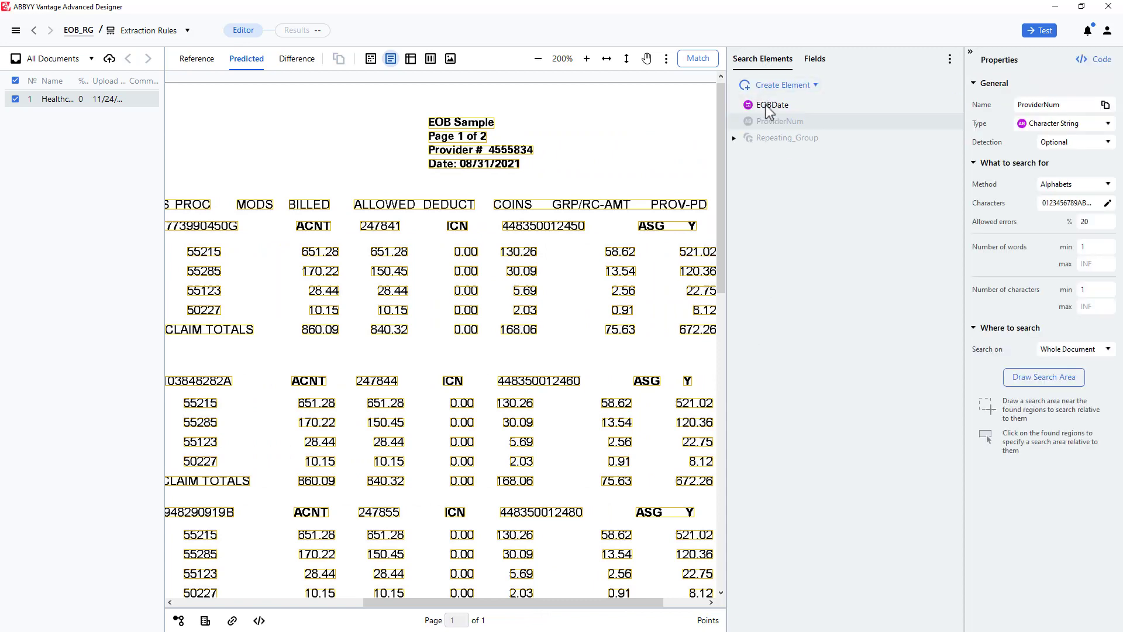
click(770, 109)
right_click(770, 108)
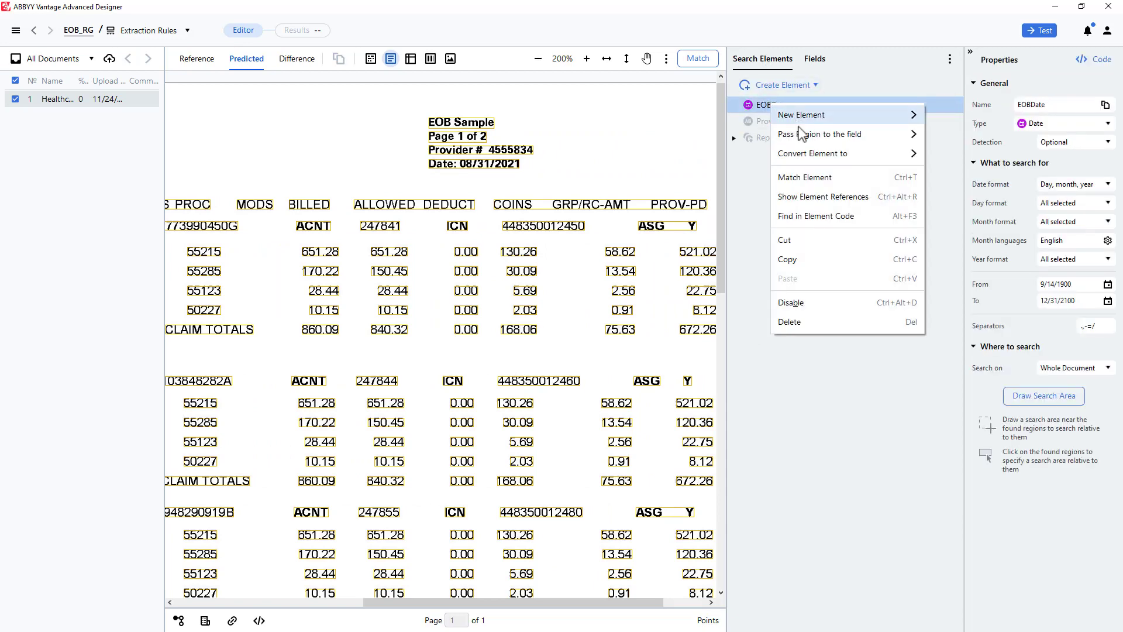
mouse_move(815, 157)
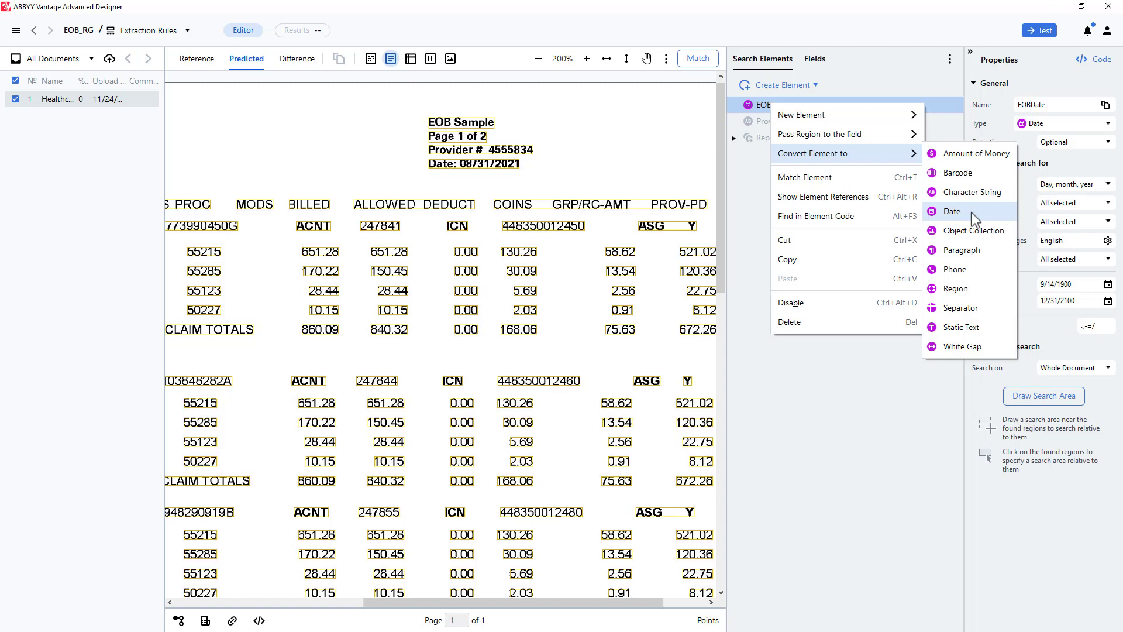
click(974, 220)
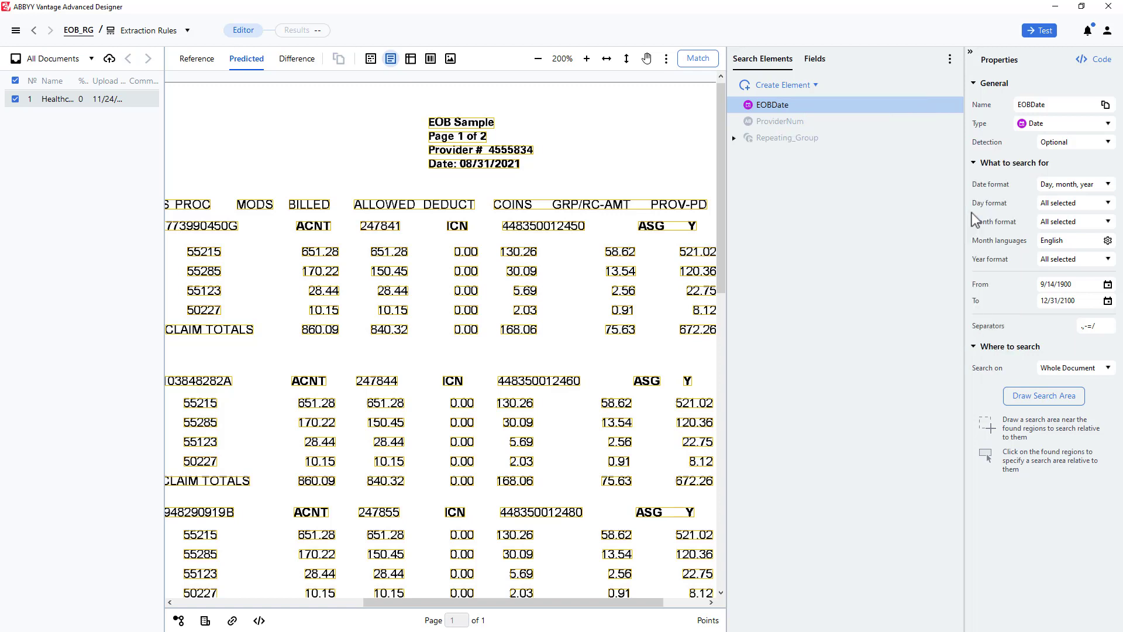
- Restrict the EOBDate element's date format to Month, day, year and its day format to Two digits
click(1103, 184)
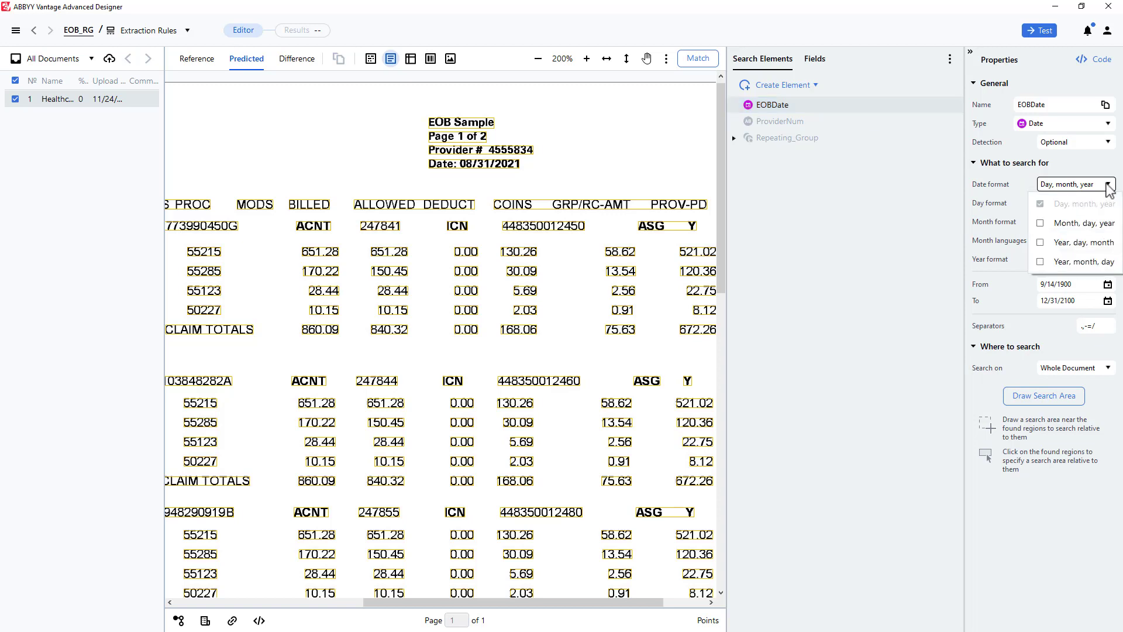
click(1041, 223)
click(1041, 204)
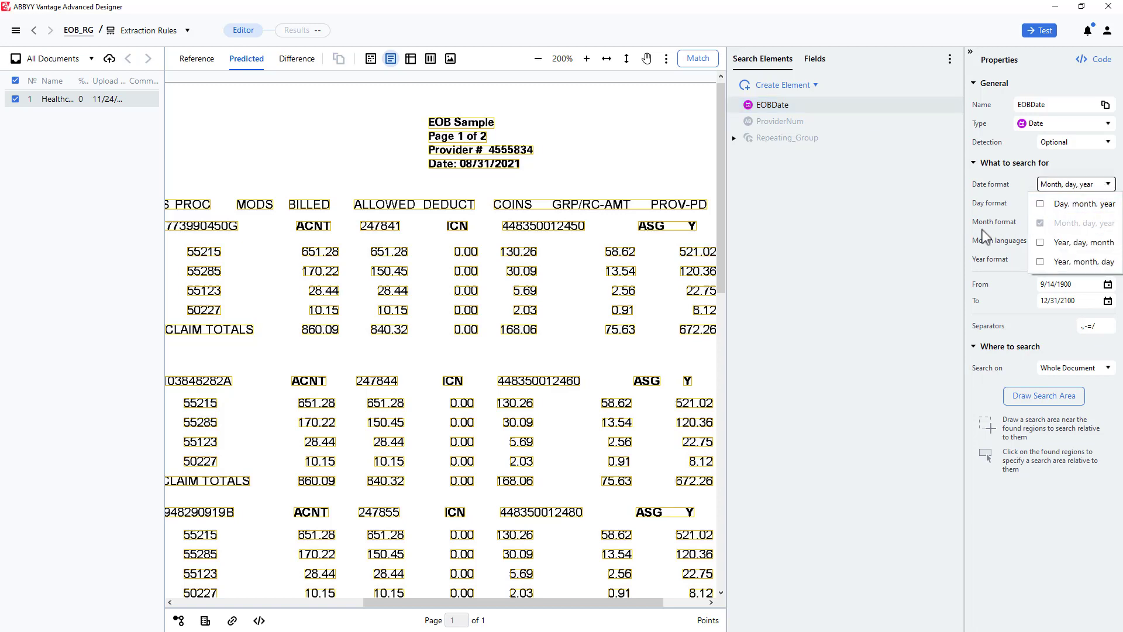
click(993, 233)
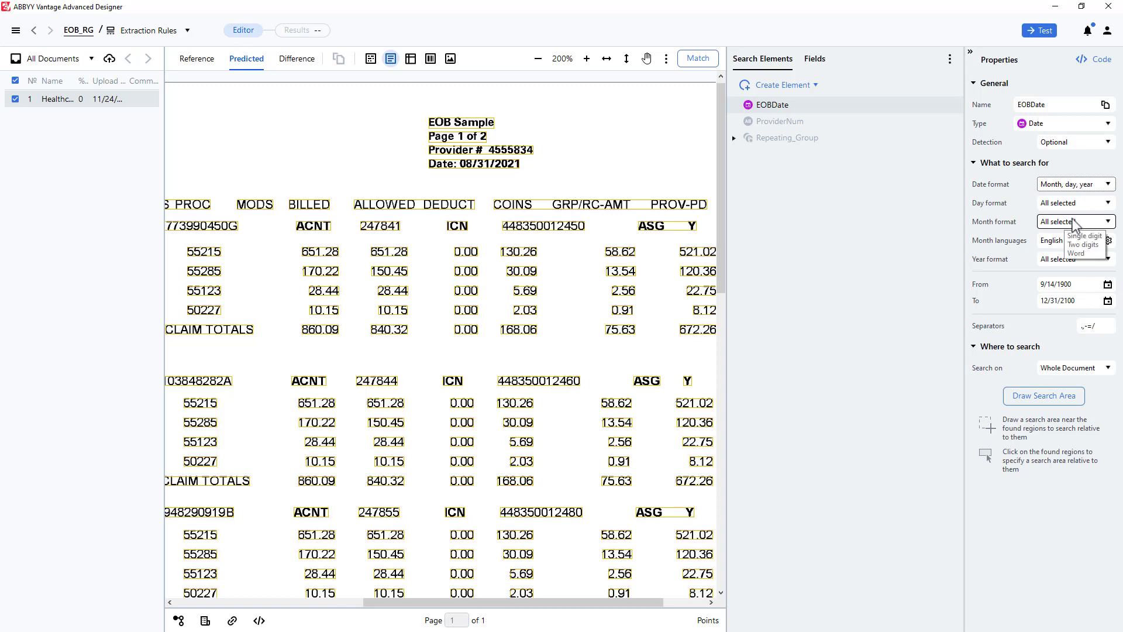
click(1084, 205)
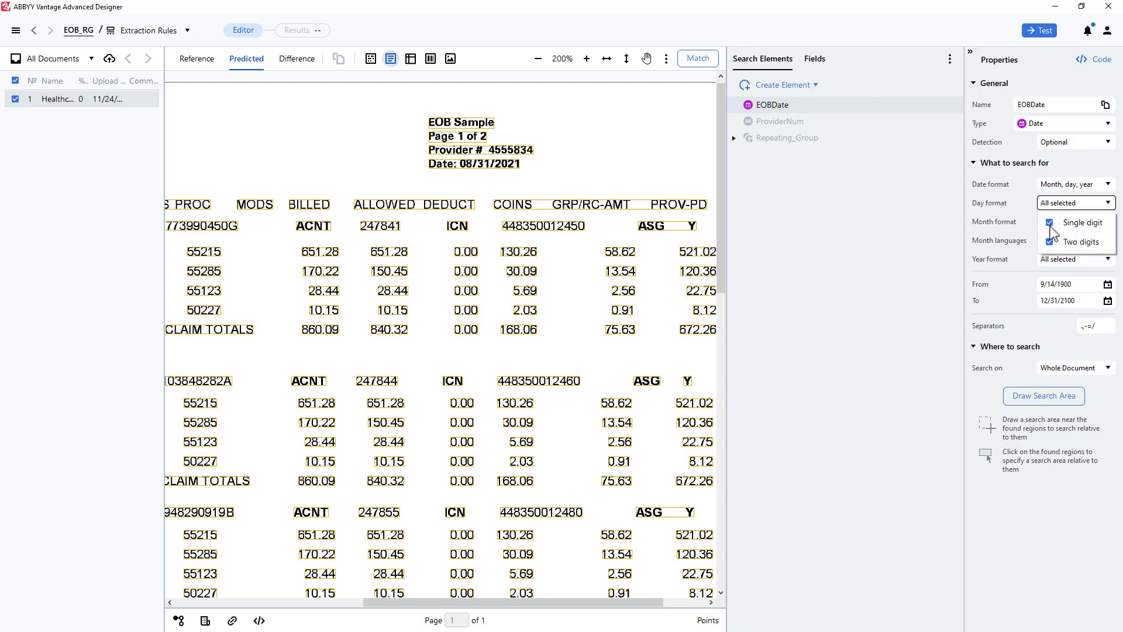
click(1069, 223)
click(985, 231)
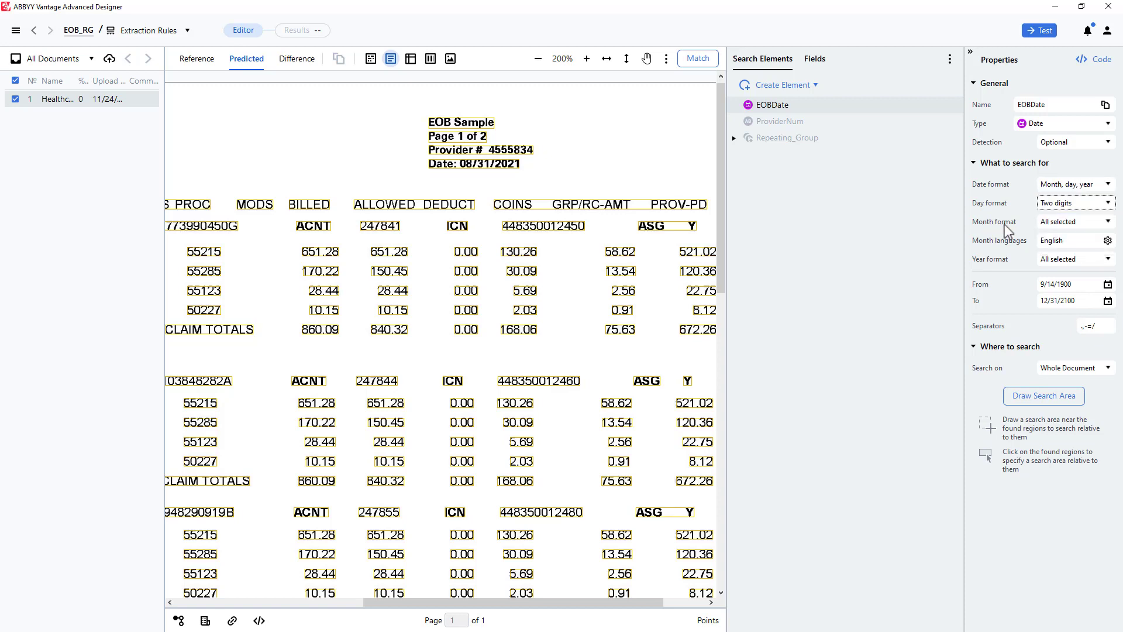
- Restrict the EOBDate element's month format to Two digits and its year format to Four digits
click(1097, 224)
click(1051, 242)
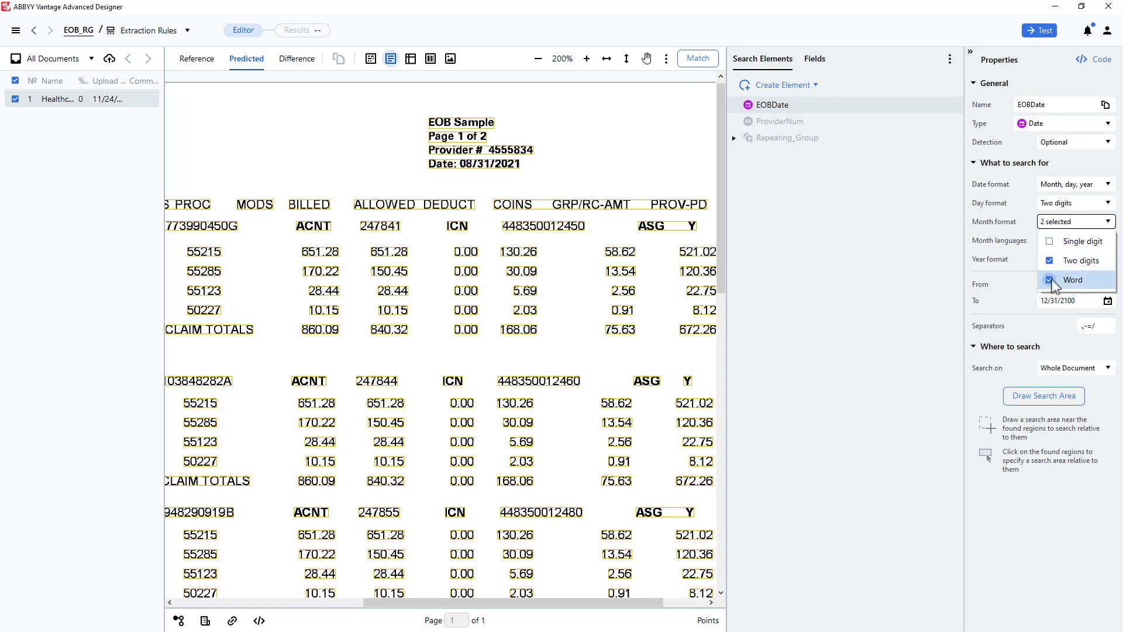
click(1052, 280)
click(999, 247)
click(1106, 241)
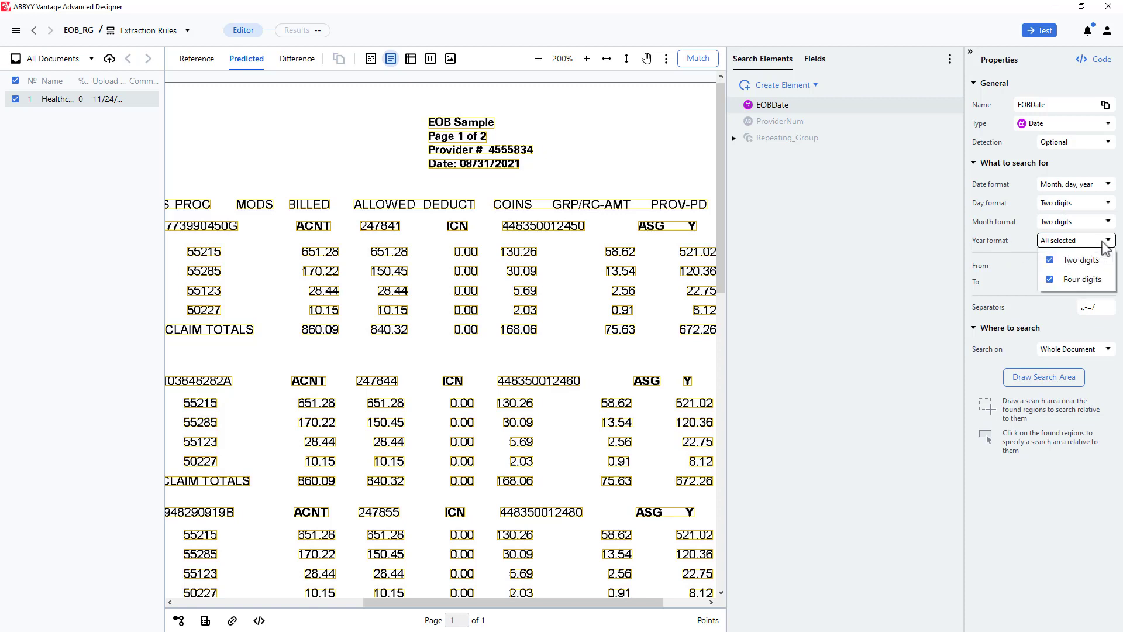
click(1049, 261)
click(991, 263)
- Match the search elements against the document and inspect the EOBDate hypothesis on the page
click(706, 62)
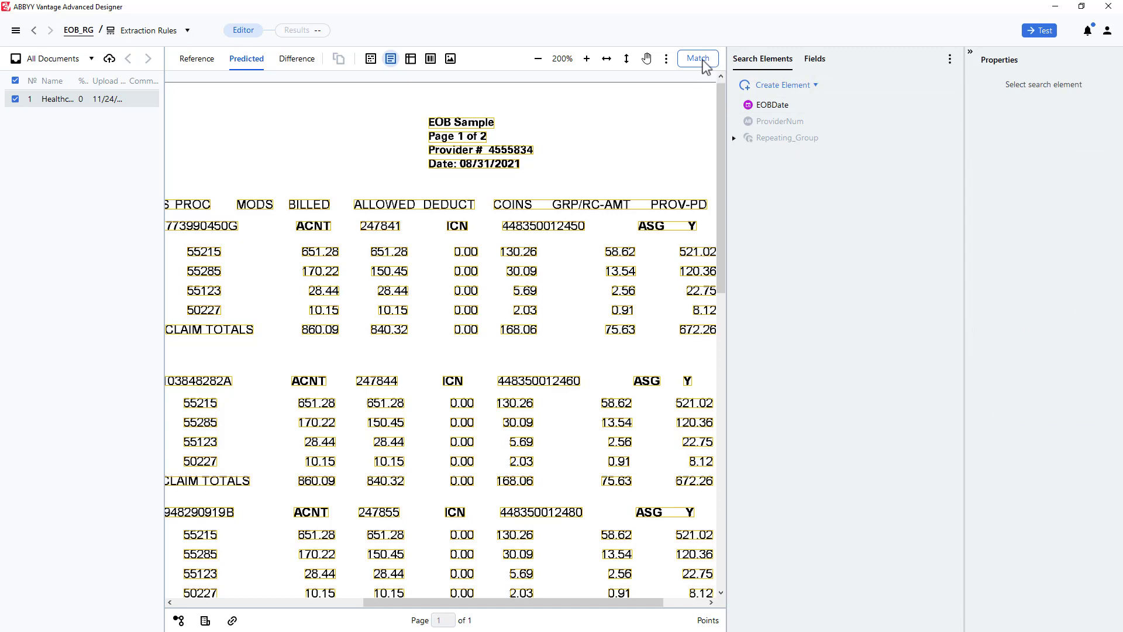
click(702, 59)
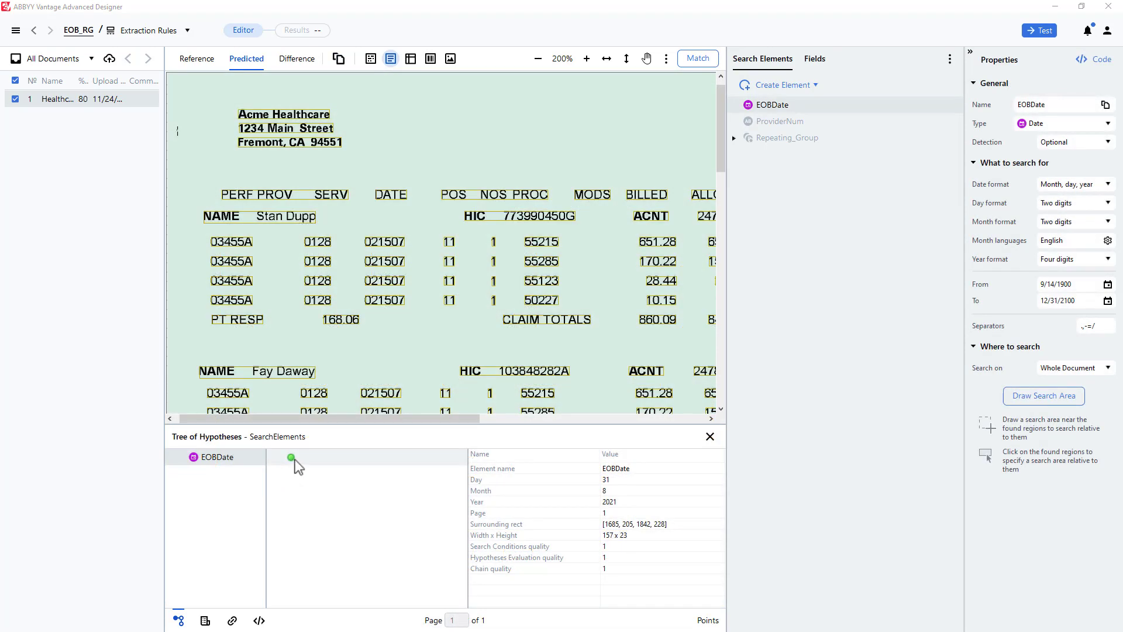
click(292, 459)
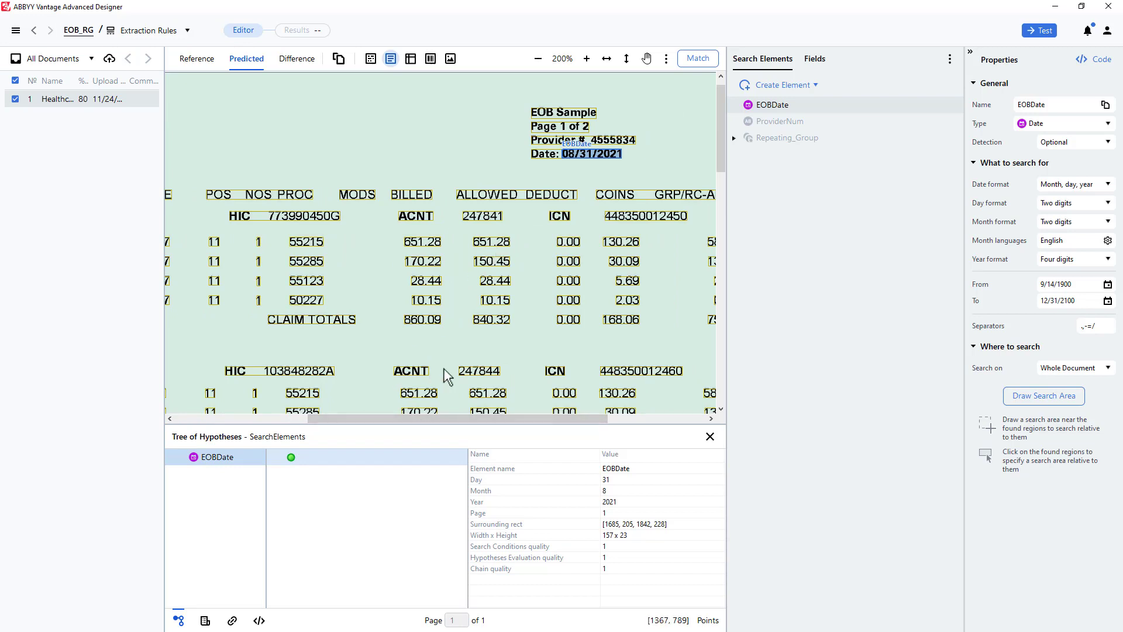
- Enable the ProviderNum search element and set its search method to Regular Expression
click(769, 121)
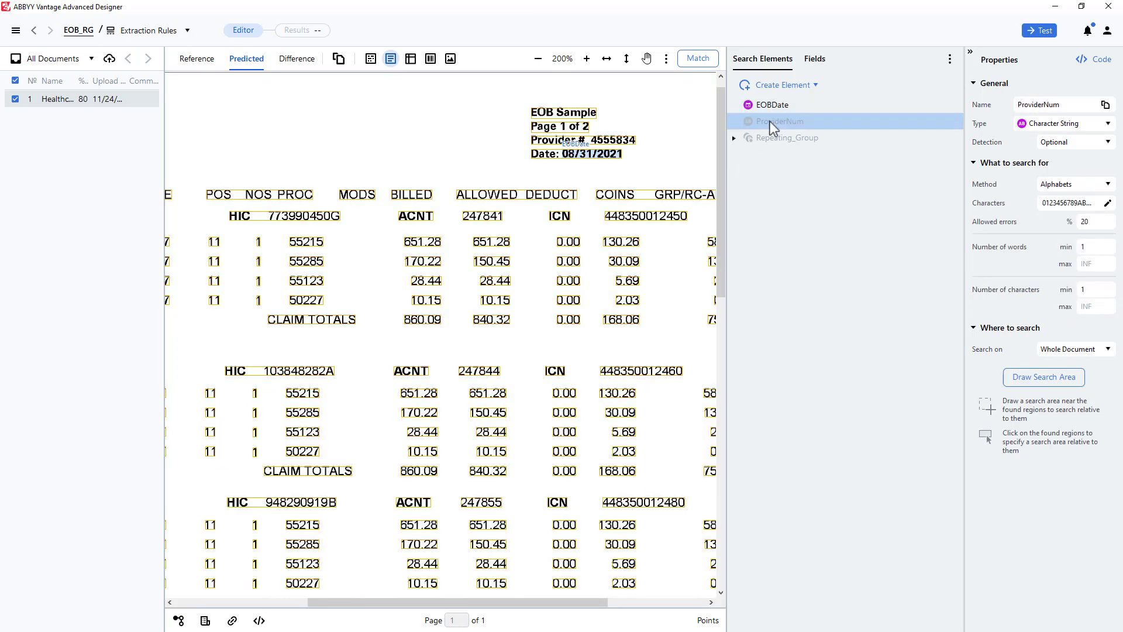
right_click(770, 122)
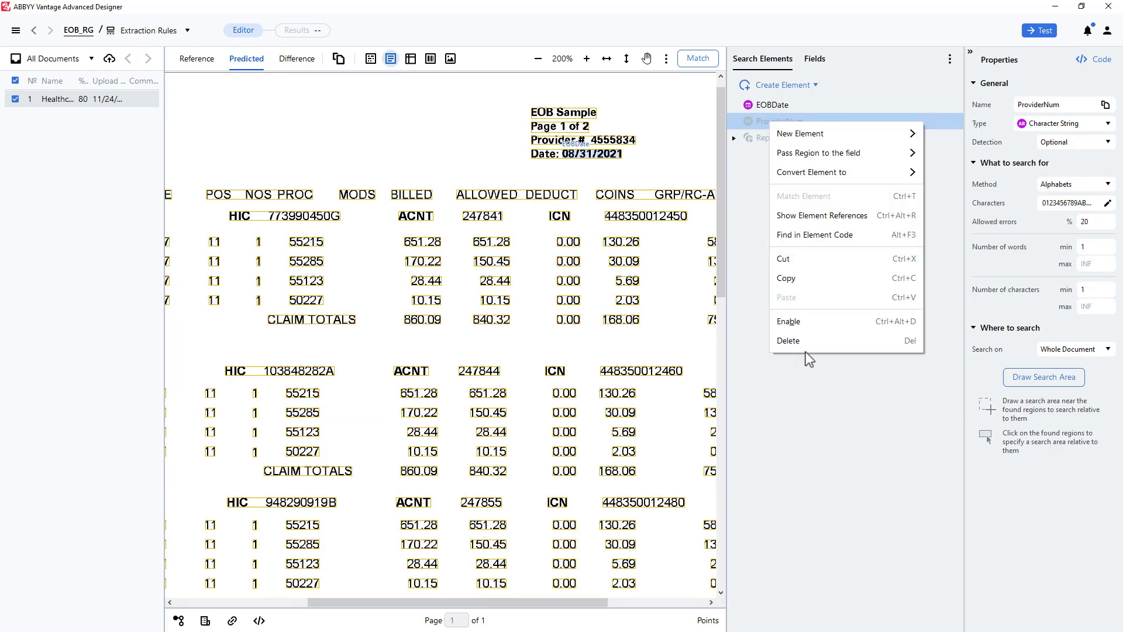
click(799, 321)
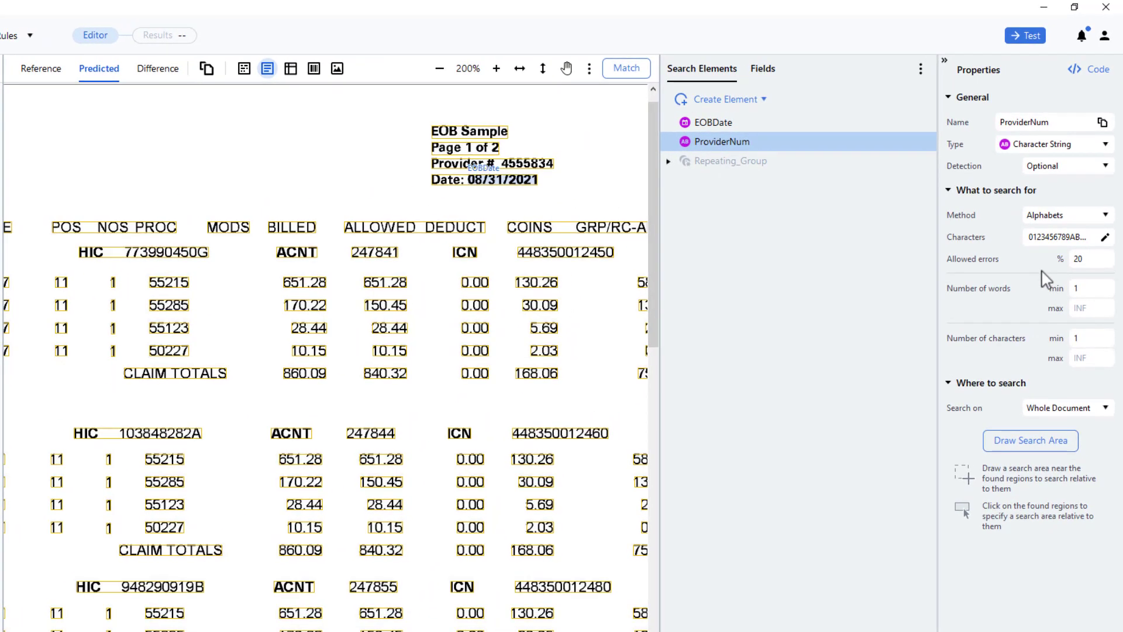
click(1075, 221)
click(1075, 257)
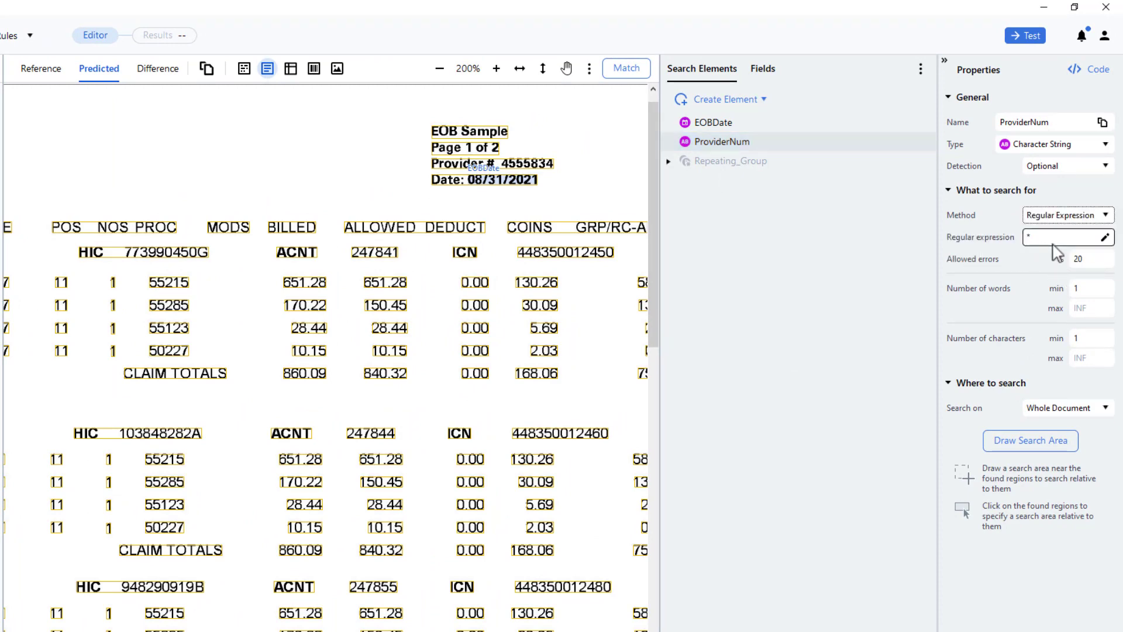
- Replace ProviderNum's regular expression with a digit repeated 6 to 10 times, N{6-10}, and save it
click(1104, 246)
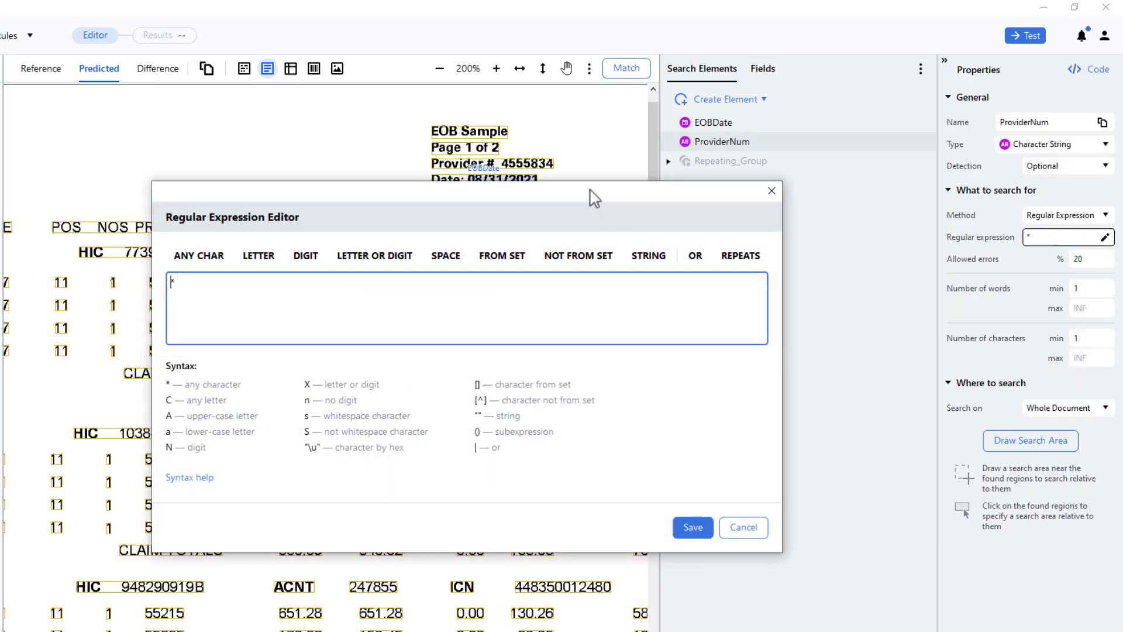
drag(597, 193, 898, 283)
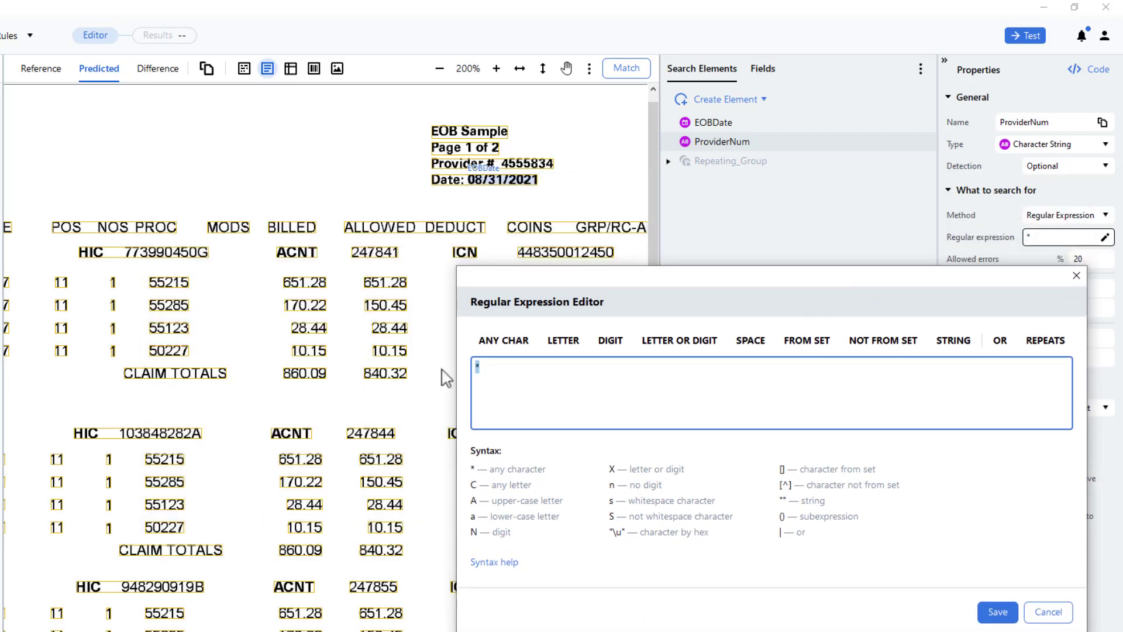
key(BackSpace)
click(610, 340)
click(1045, 340)
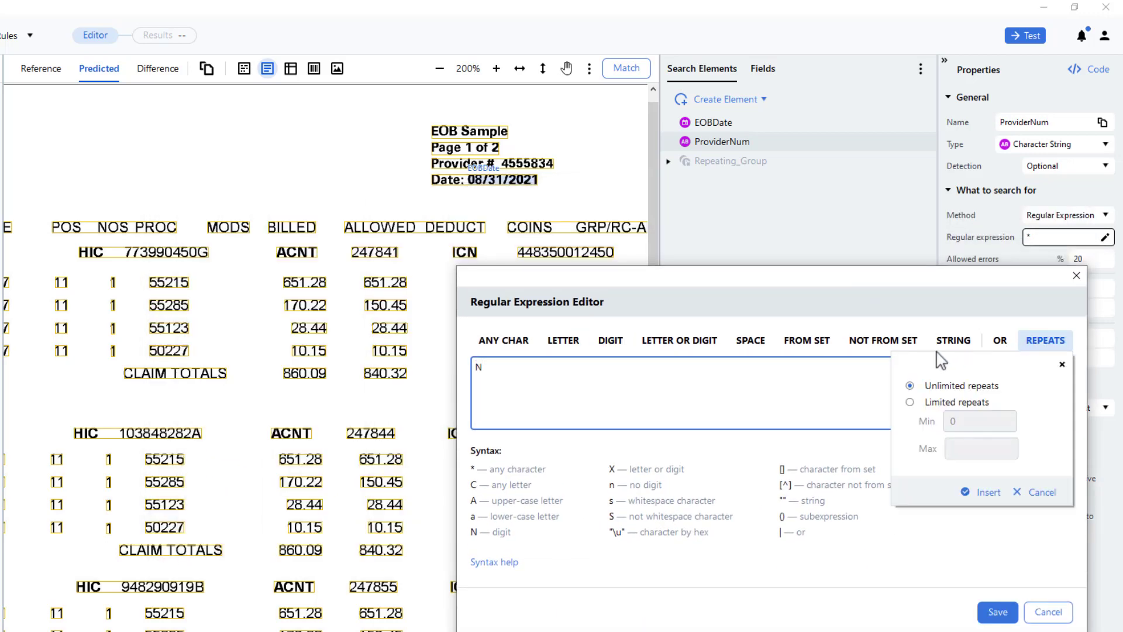
click(911, 402)
click(925, 423)
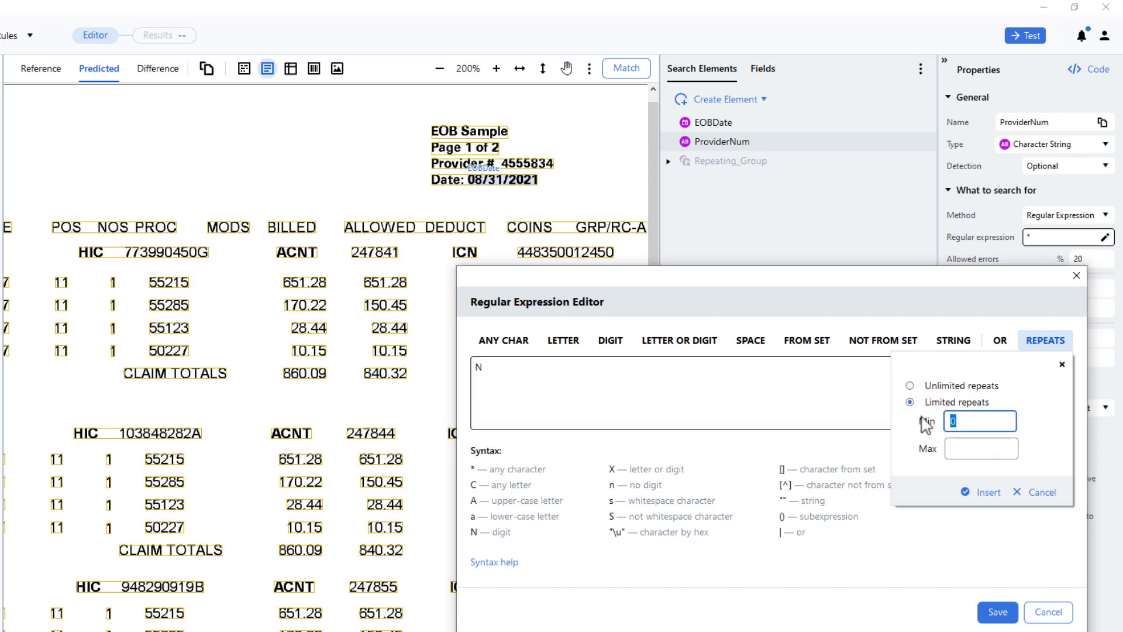
text(6)
click(966, 446)
text(10)
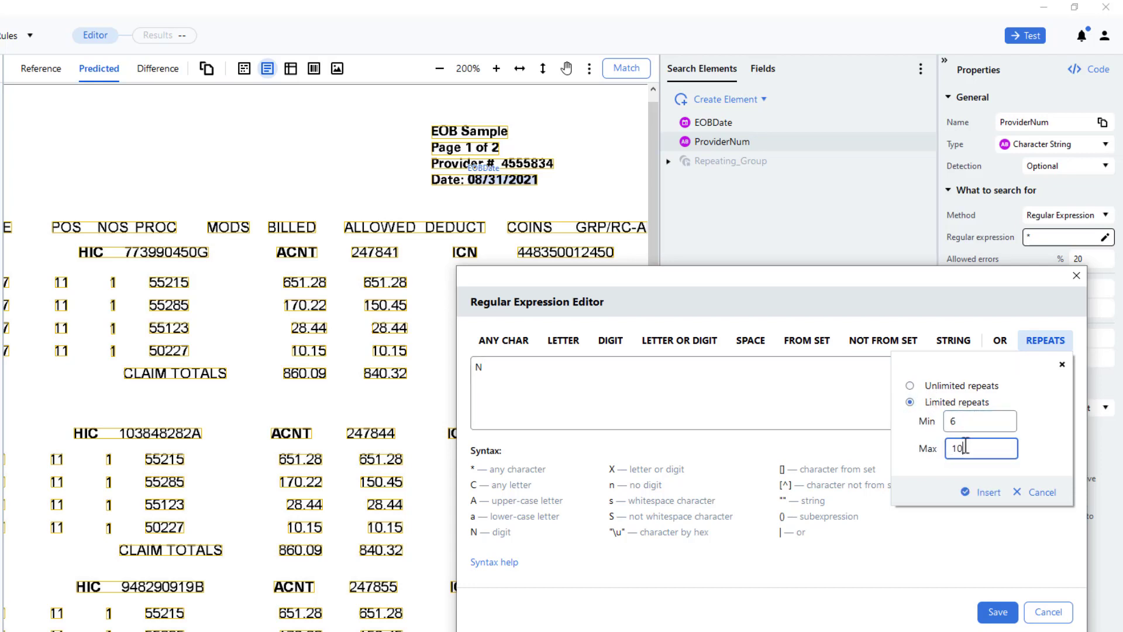
click(985, 492)
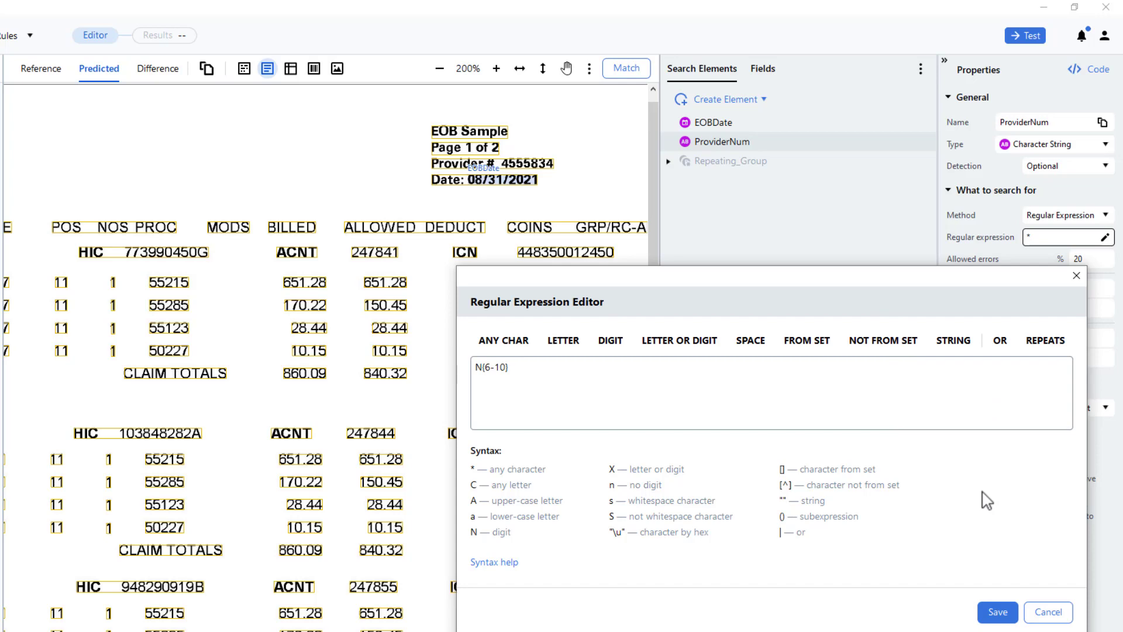
click(998, 611)
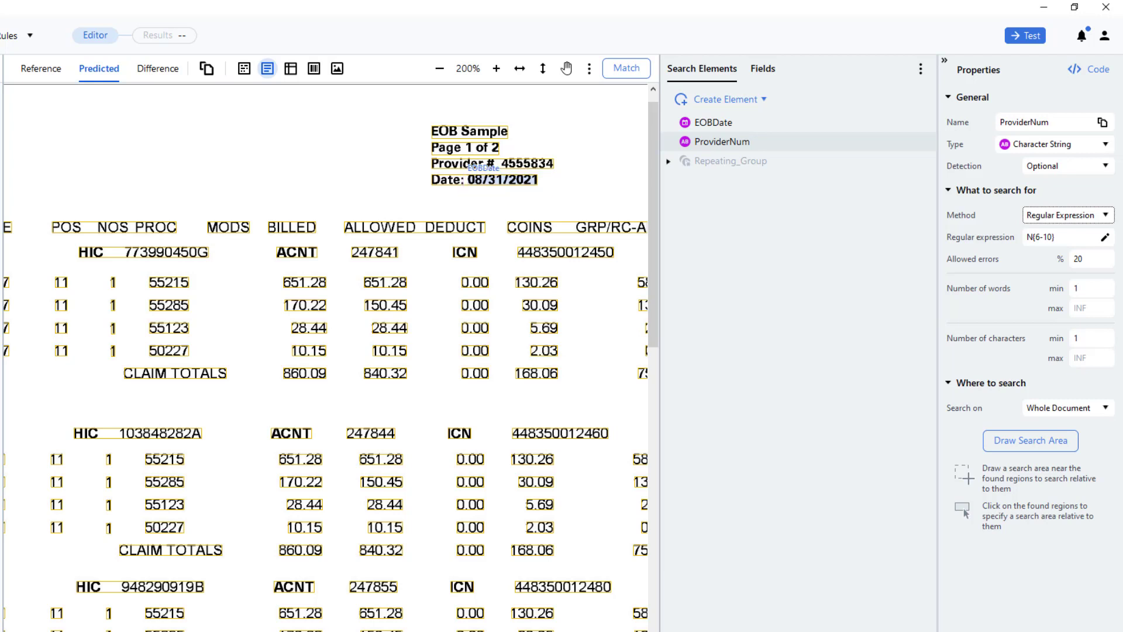
- Define ProviderNum's search area relative to the found EOBDate region, setting it nearest to and above EOBDate
click(1029, 443)
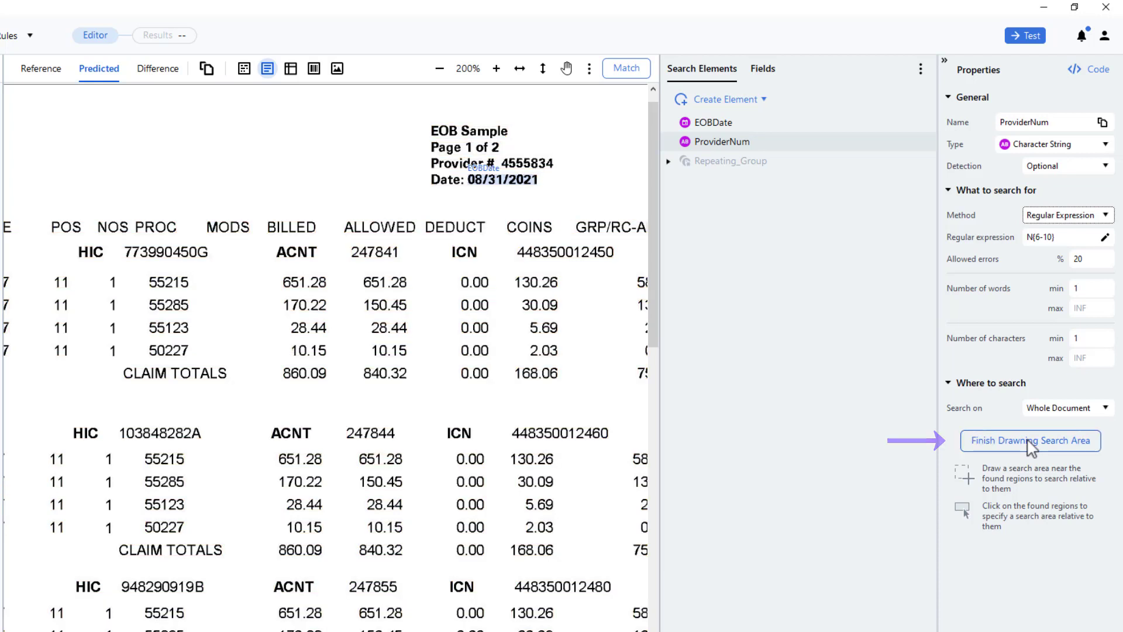
click(502, 180)
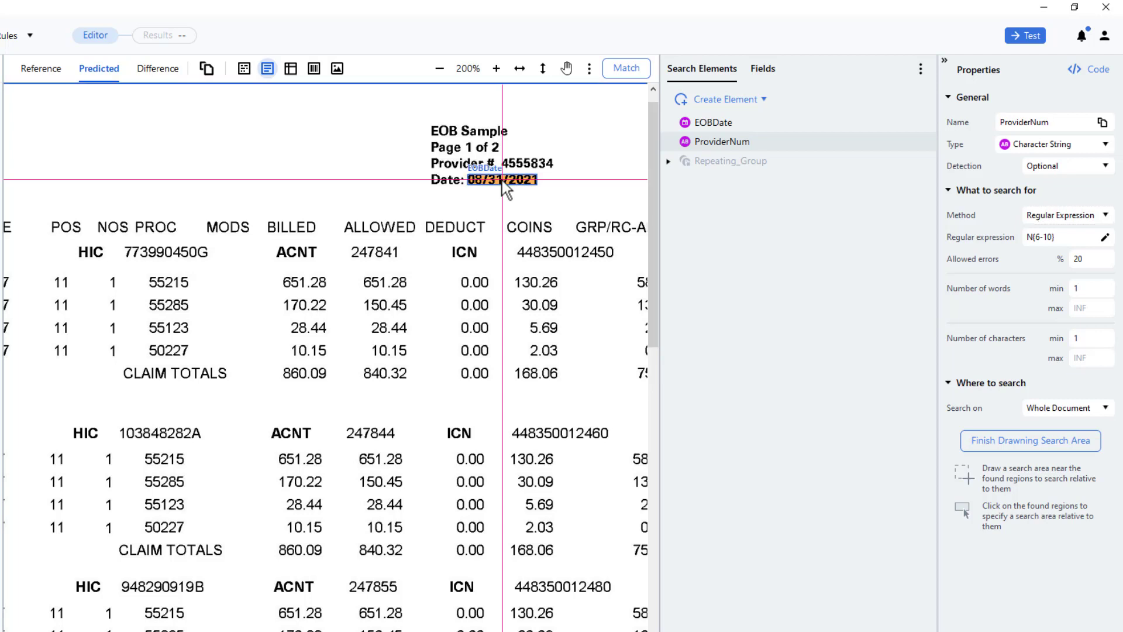
click(630, 166)
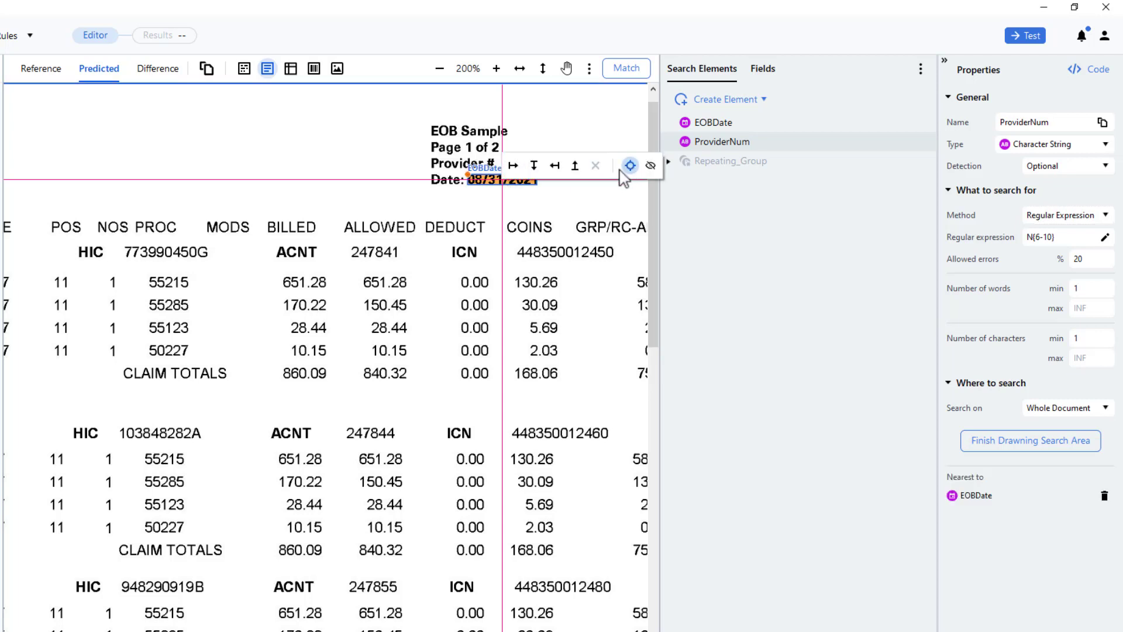
click(575, 167)
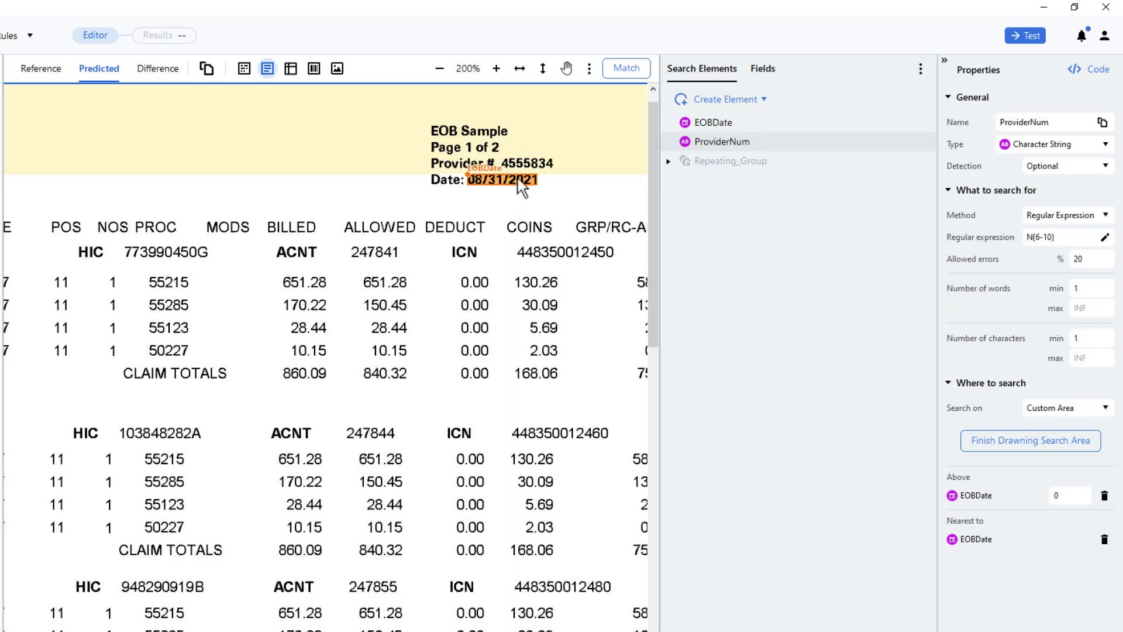
- Match the rules against the document and inspect the hypotheses for EOBDate and ProviderNum
click(629, 72)
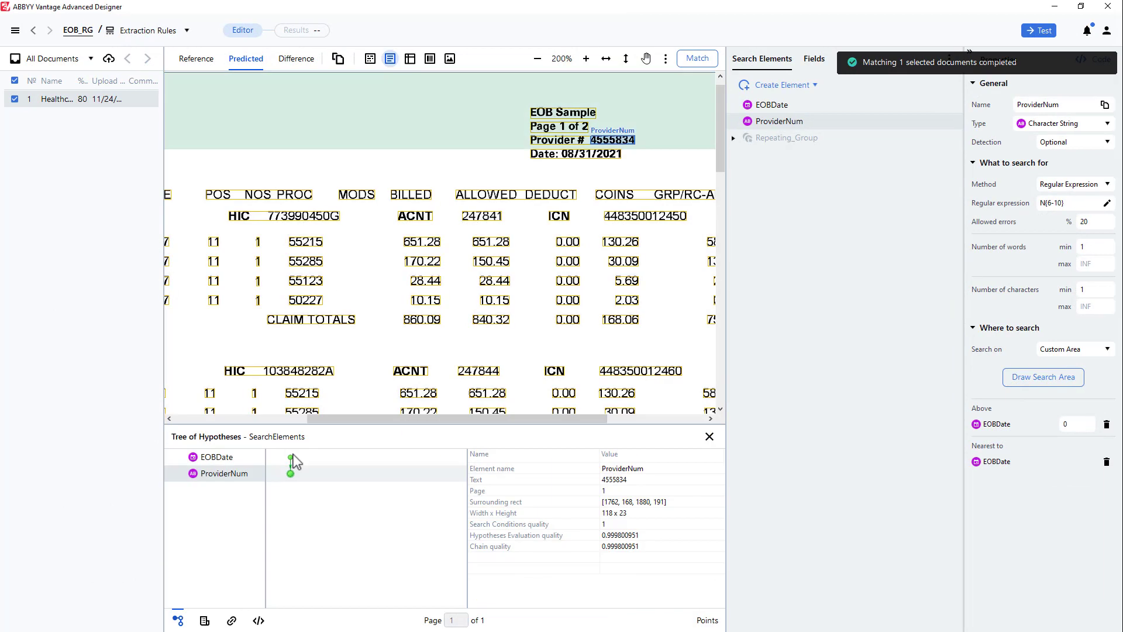
click(291, 456)
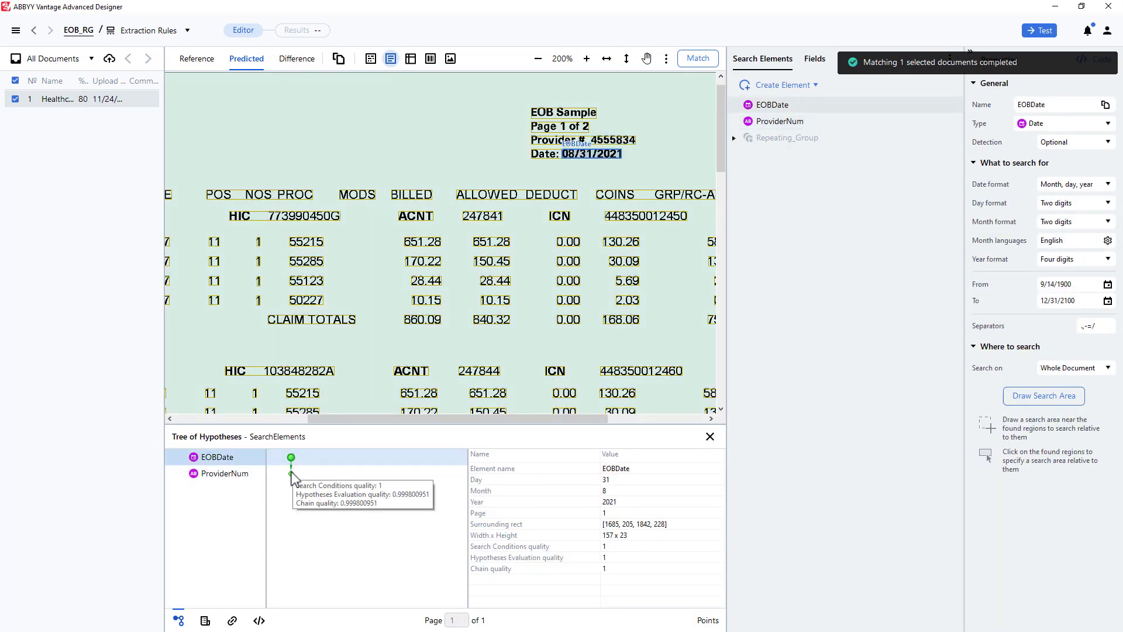
click(291, 474)
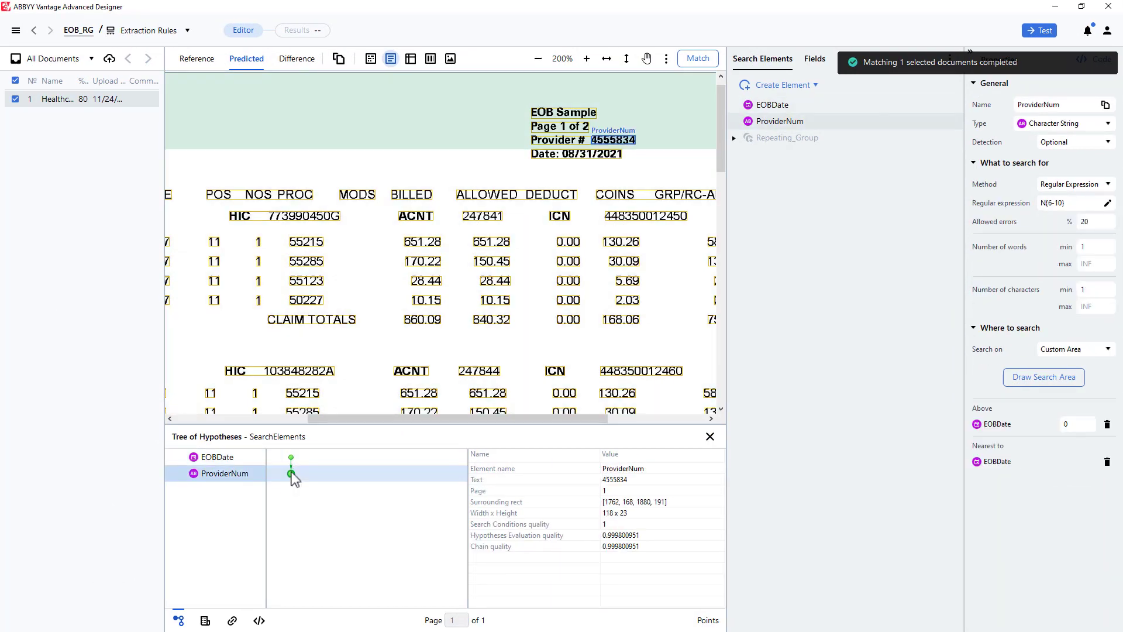
- Enable the Repeating_Group search element
click(774, 138)
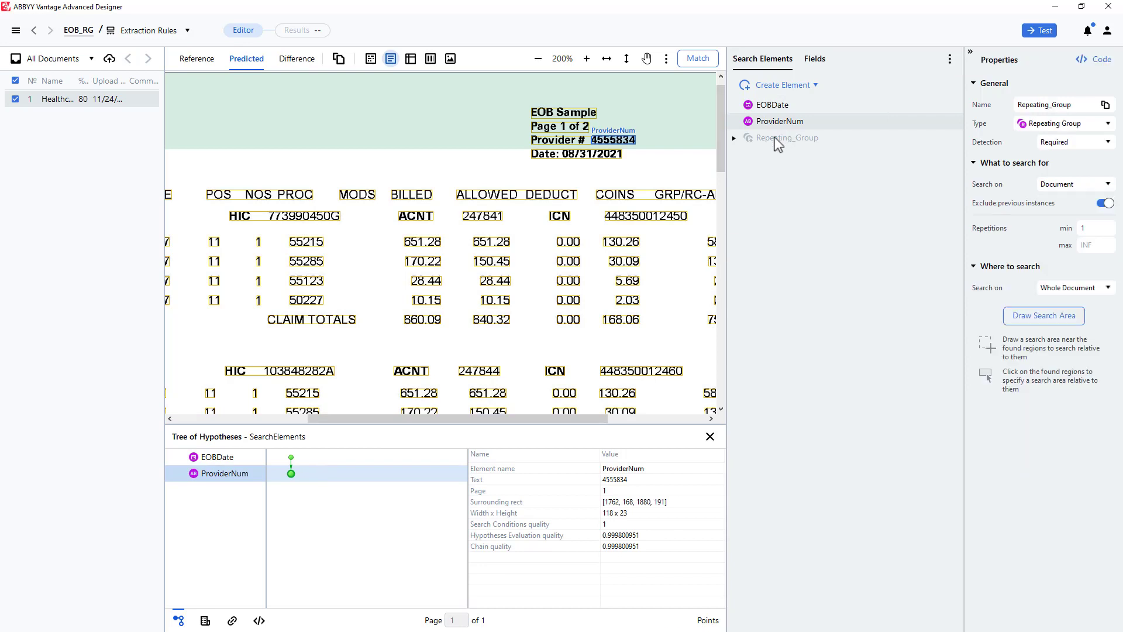
right_click(775, 138)
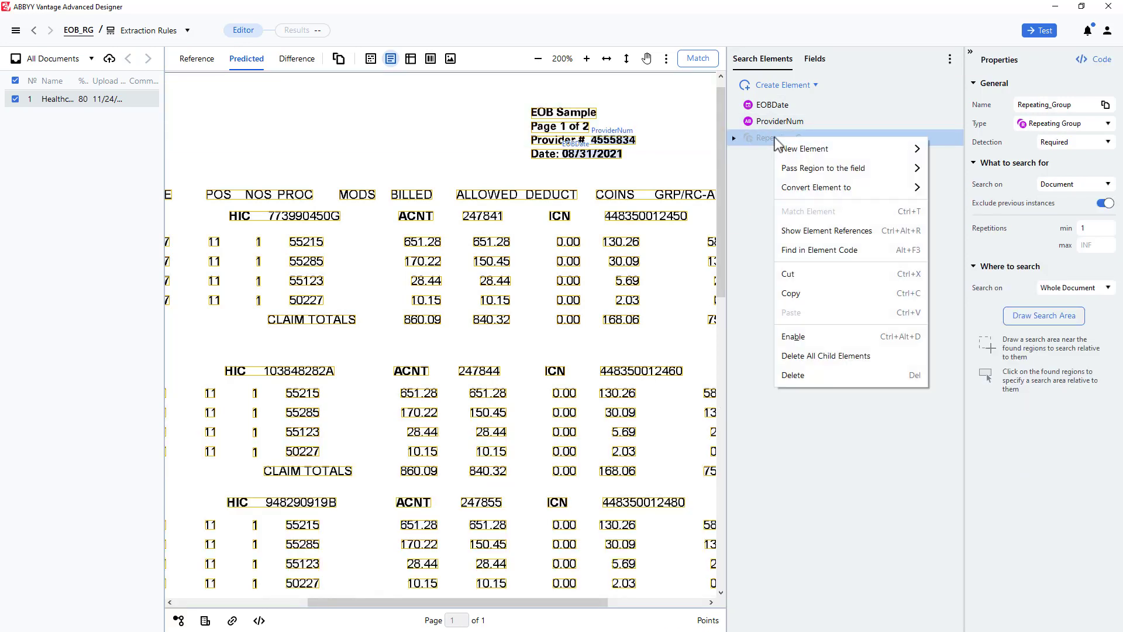
click(796, 338)
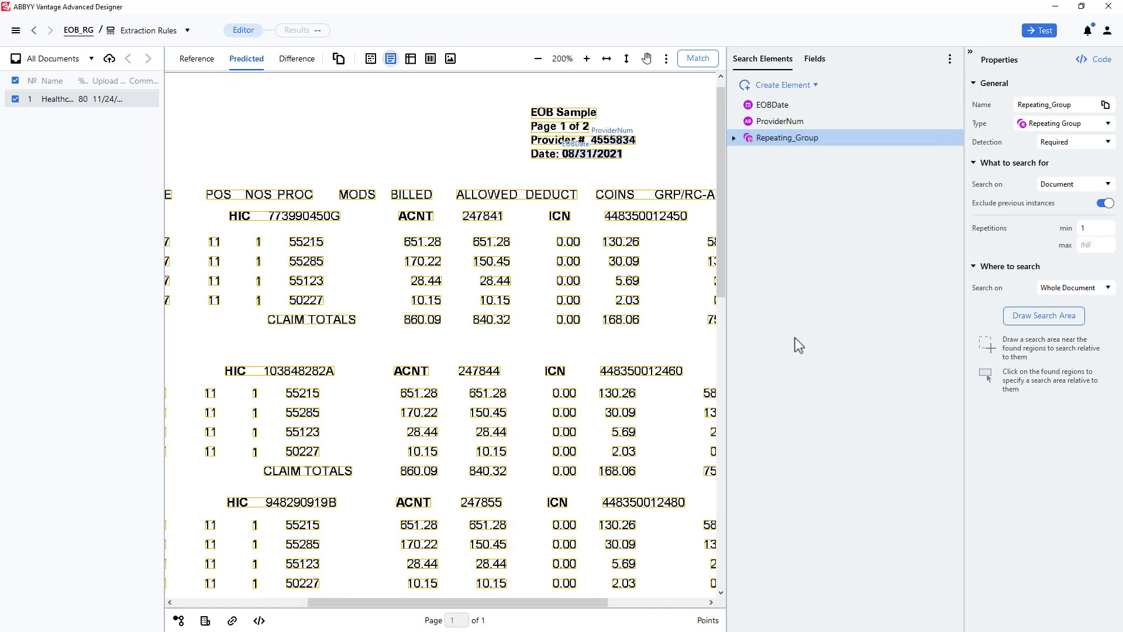
- Delete the PtResp, HIC and Name child elements from Repeating_Group
click(734, 138)
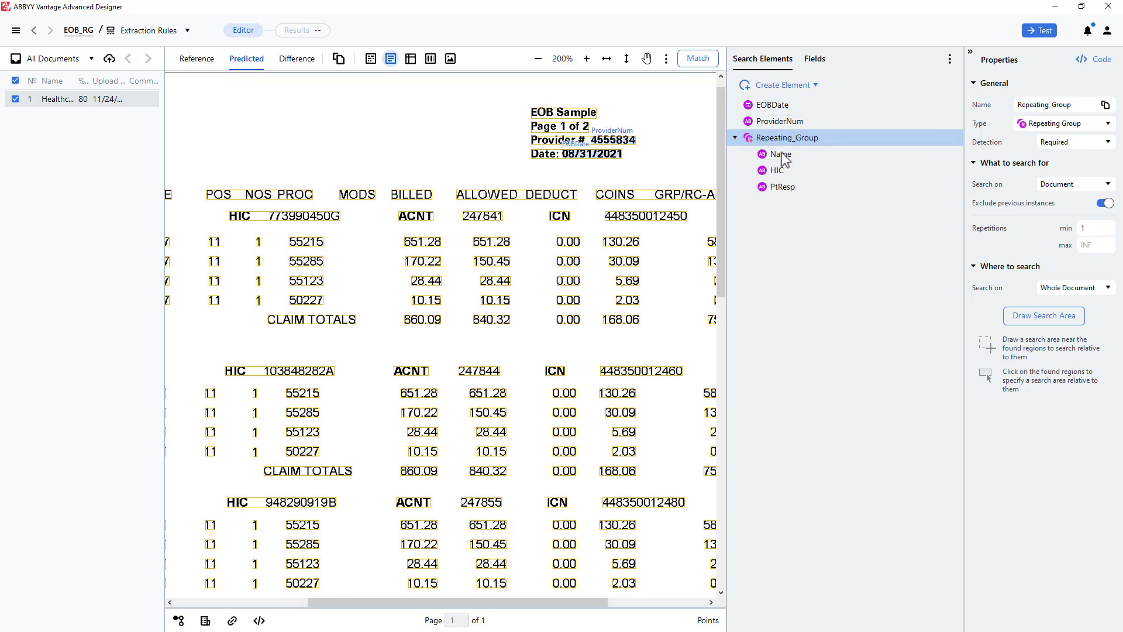
click(782, 188)
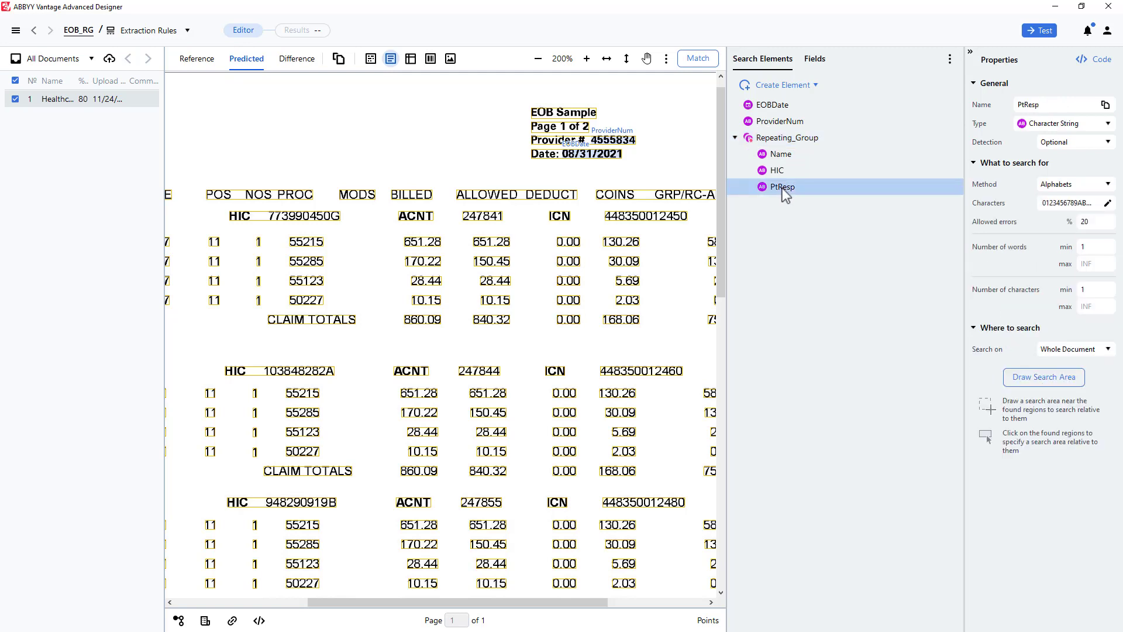
key(Delete)
click(645, 374)
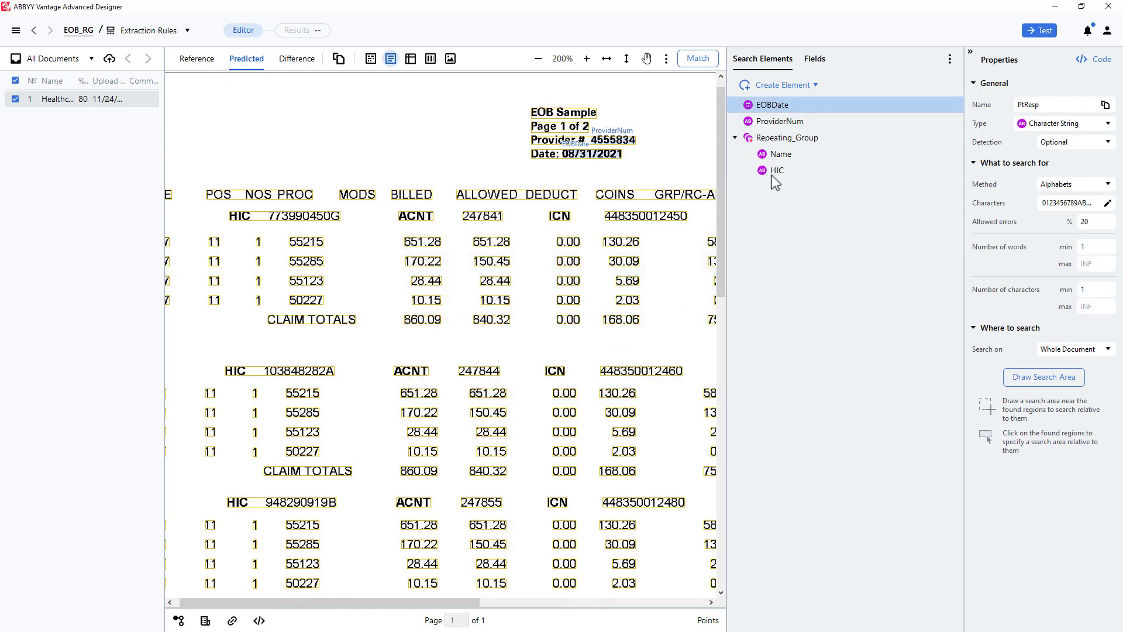
click(776, 174)
key(Delete)
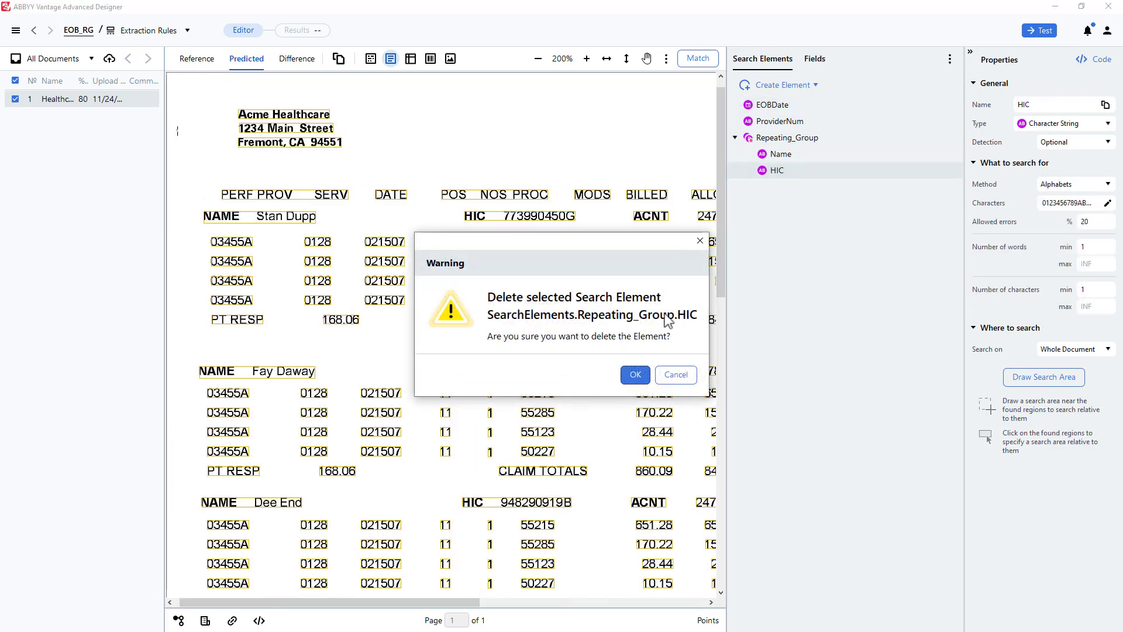
click(646, 375)
click(778, 155)
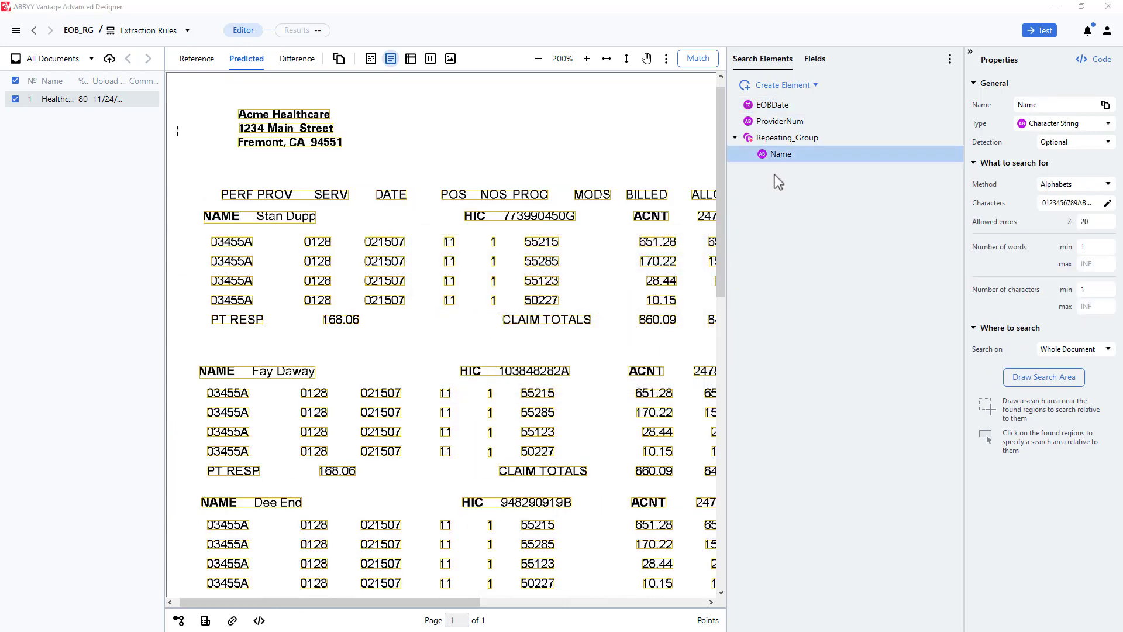
key(Delete)
click(641, 375)
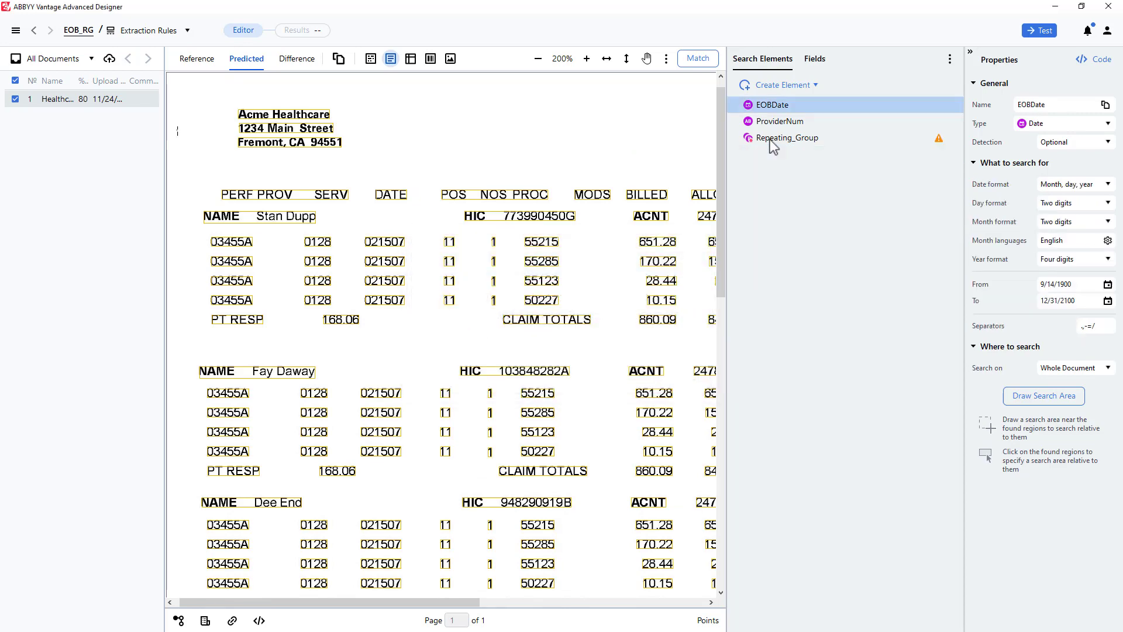
- Add a Key value element inside Repeating_Group and name it Name
right_click(770, 139)
mouse_move(802, 150)
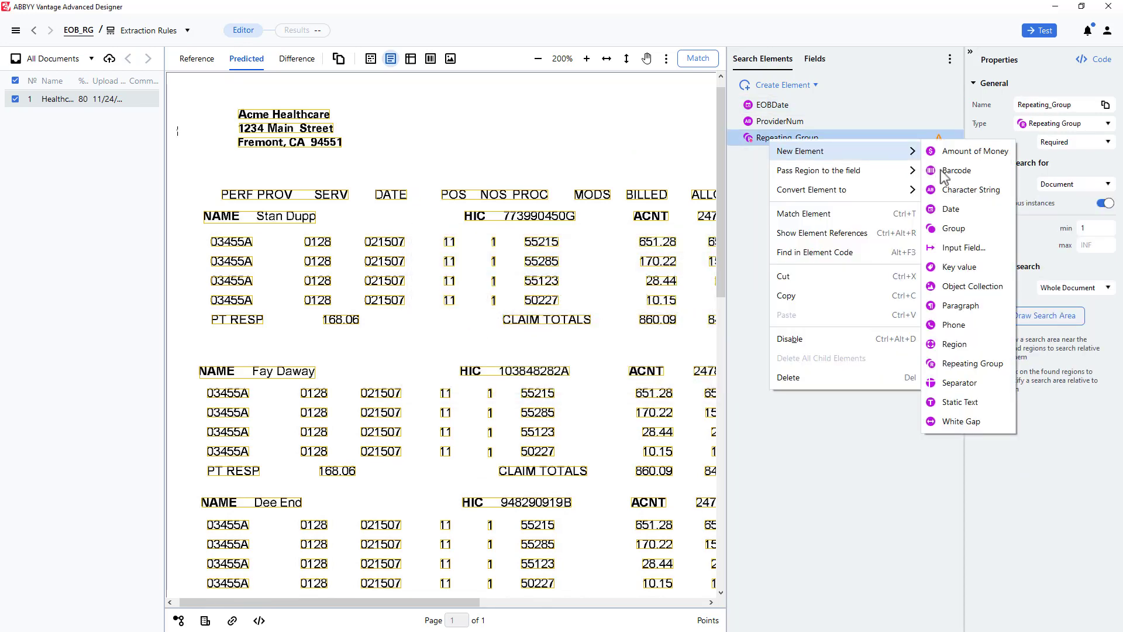
click(973, 267)
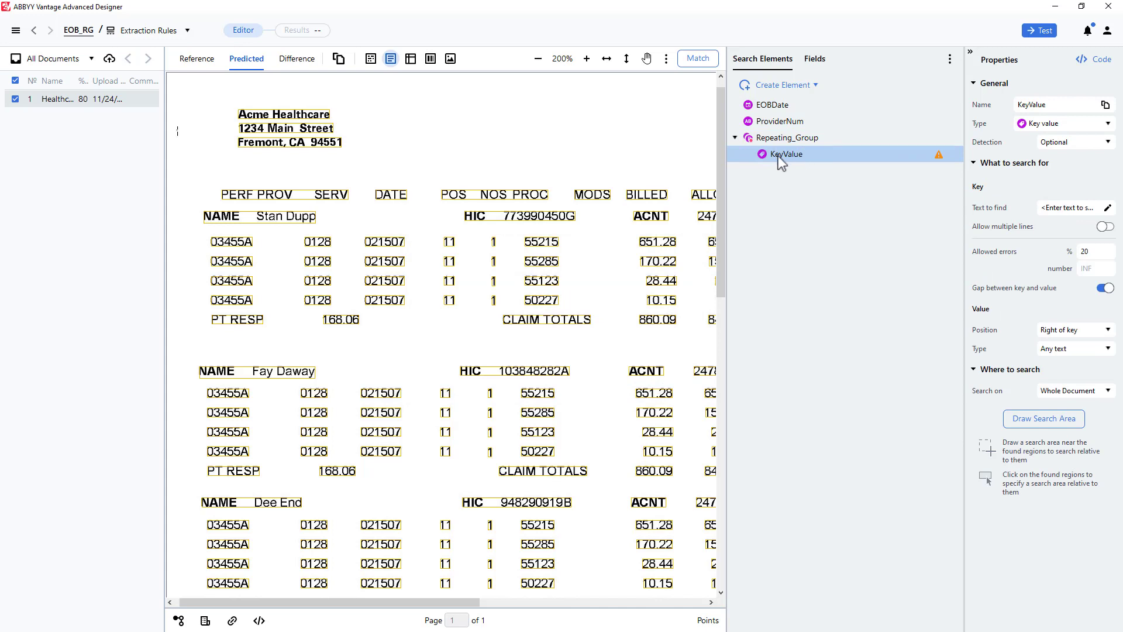
click(1056, 104)
text(Name)
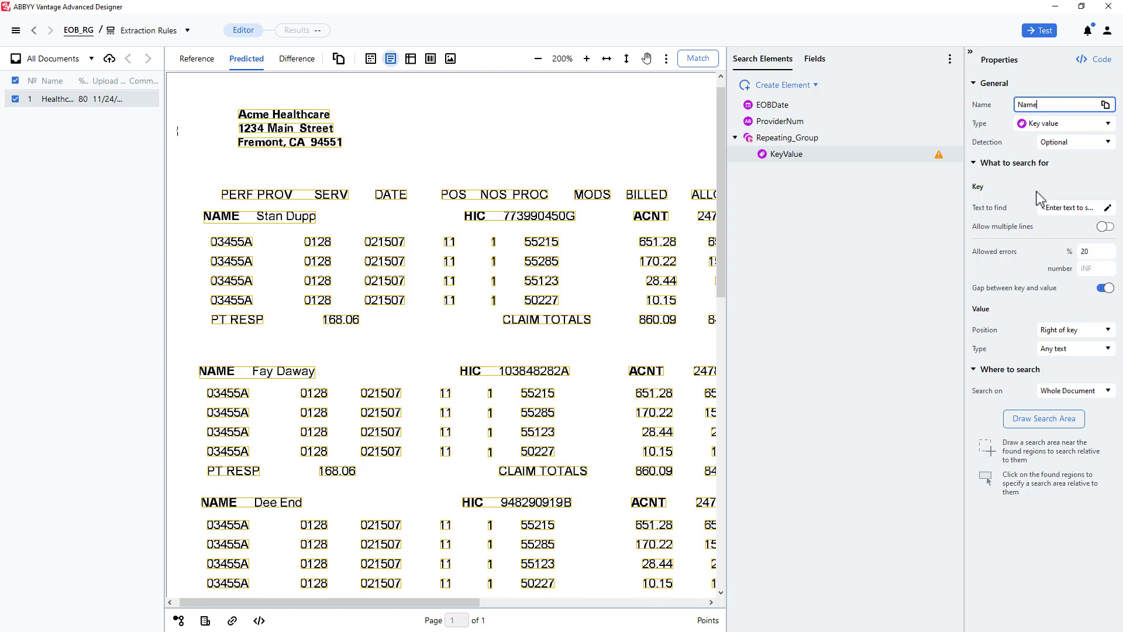
- Set the Name element's key text to "Name" and turn off the gap between key and value
click(1085, 209)
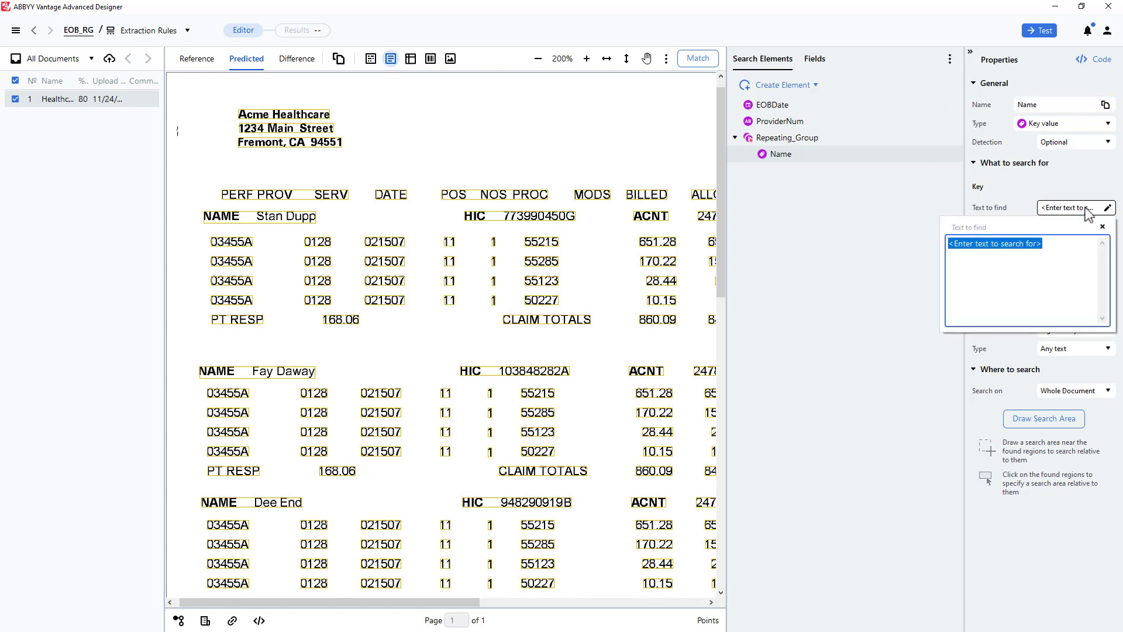
text(Name)
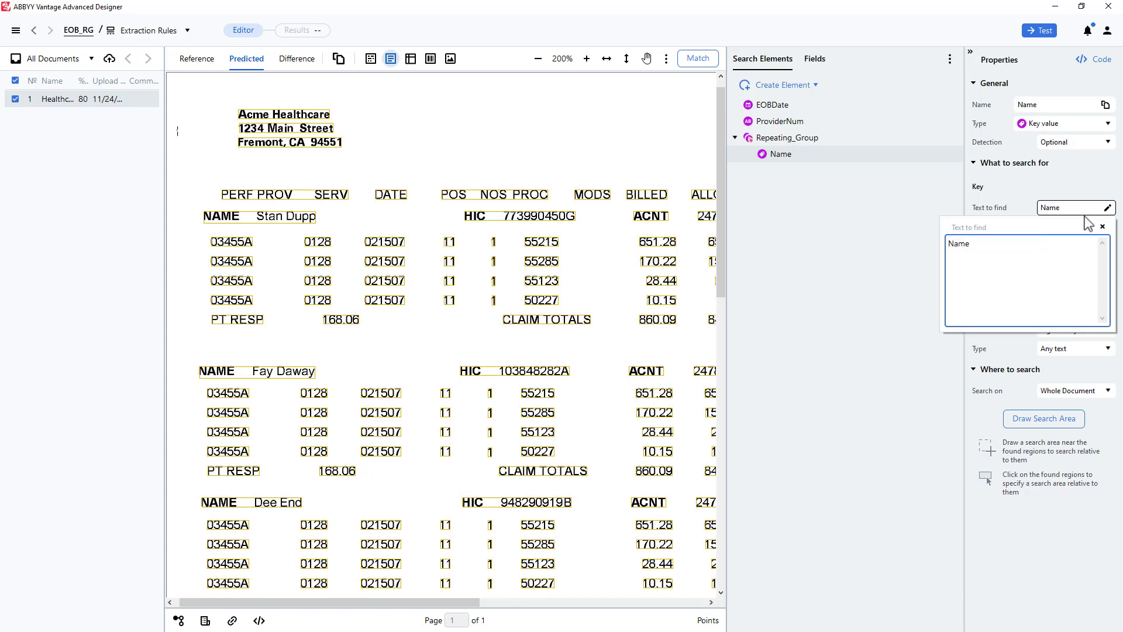
click(979, 409)
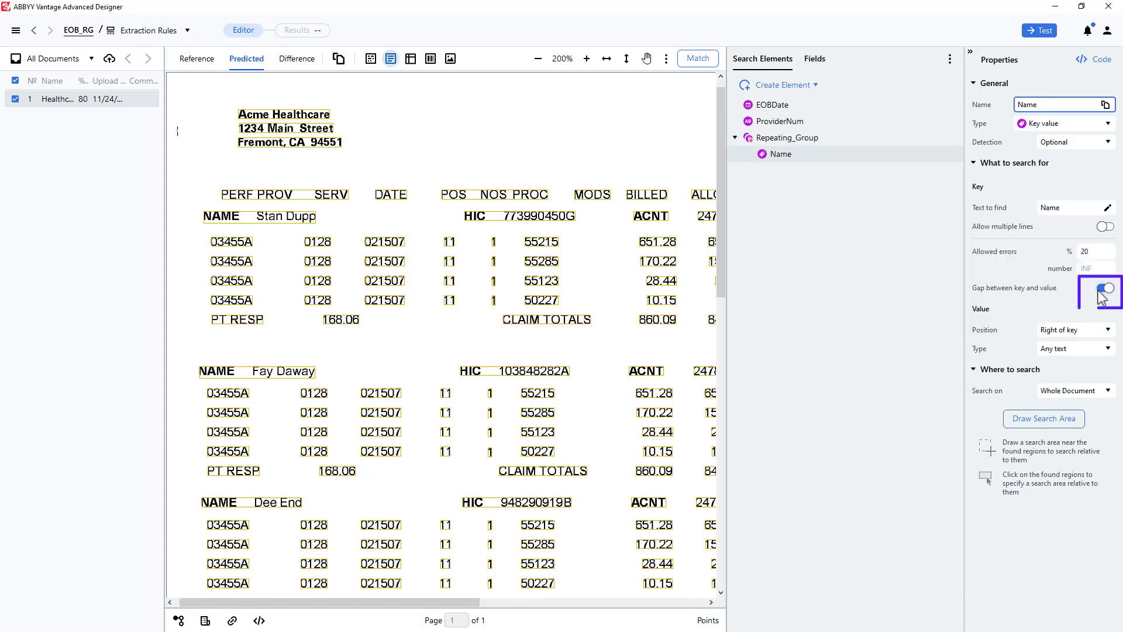
click(1102, 288)
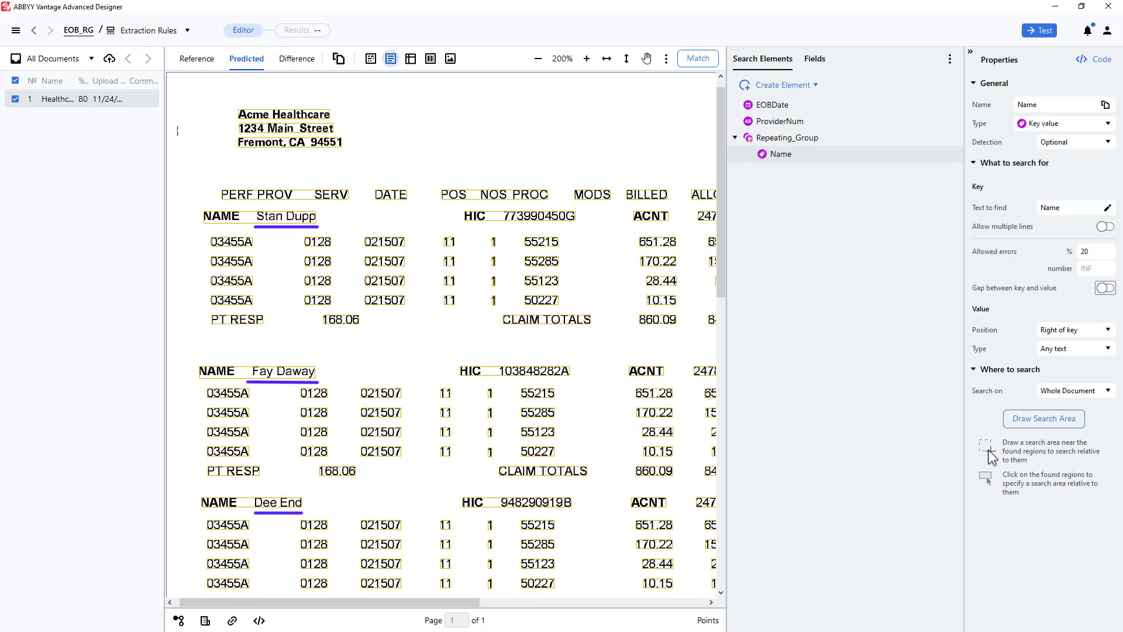
- Set the Name element to be searched for nearest to the EOBDate region on the page
click(1036, 420)
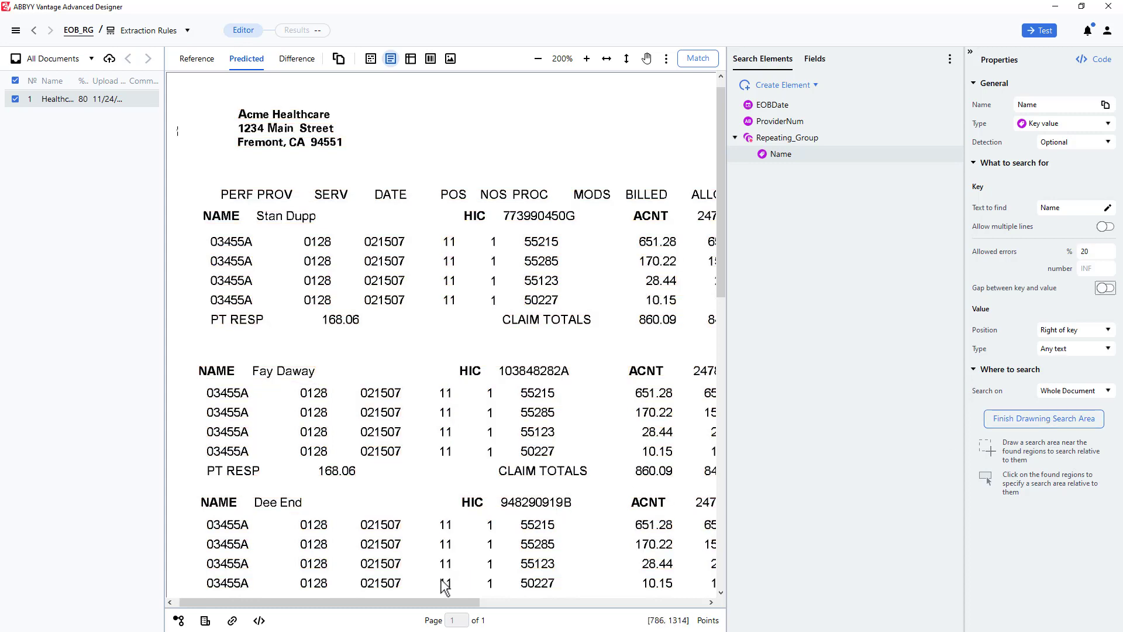
drag(479, 602, 646, 604)
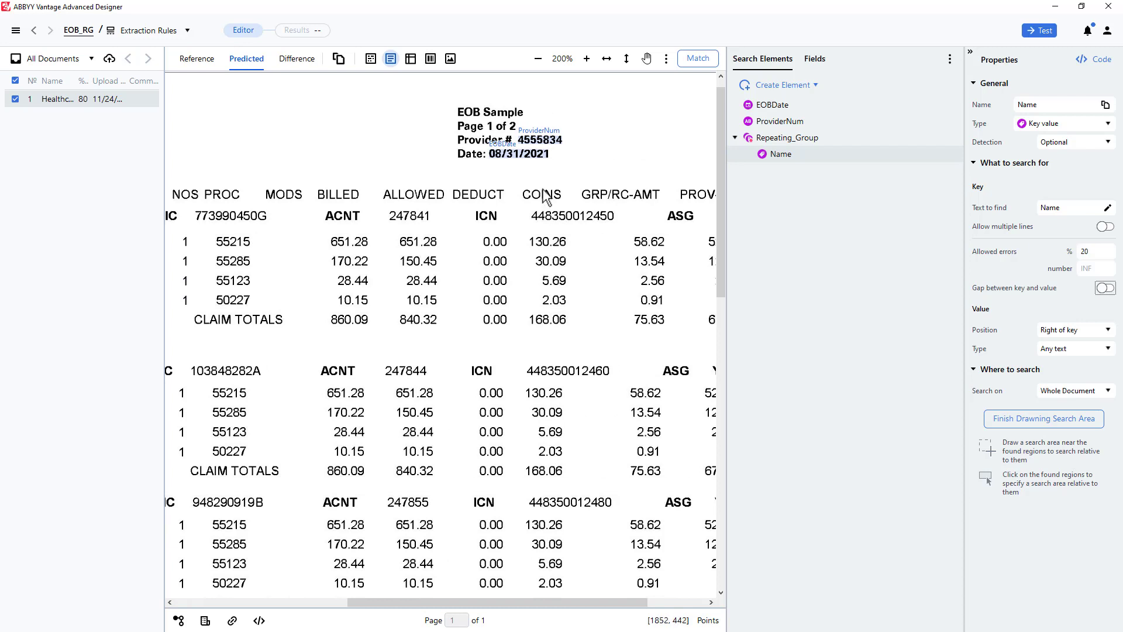
click(510, 156)
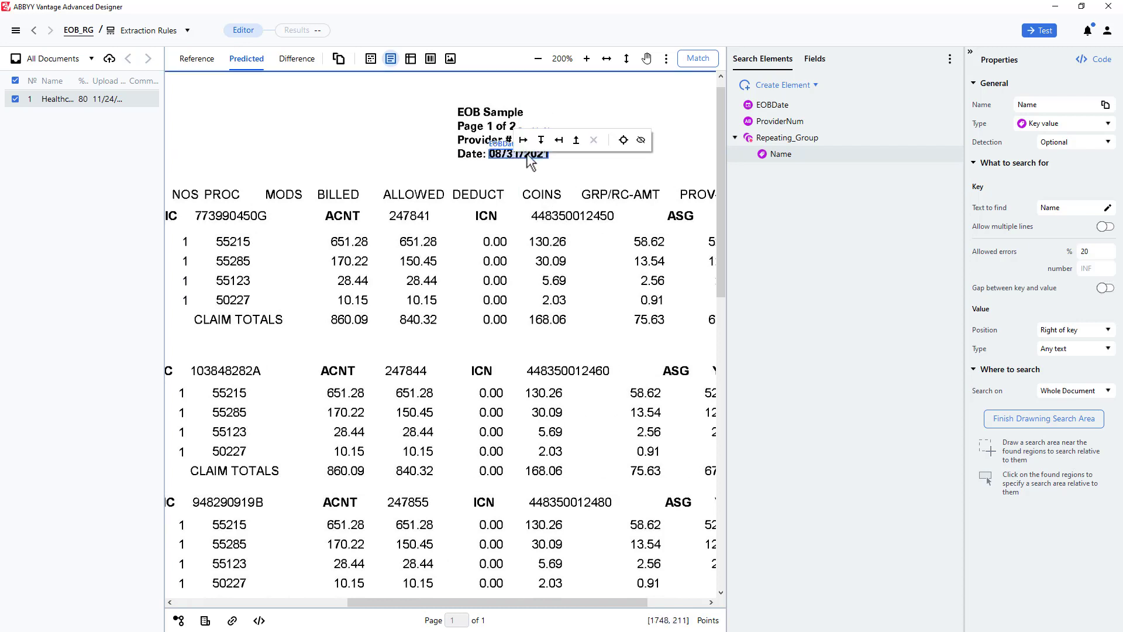
click(624, 141)
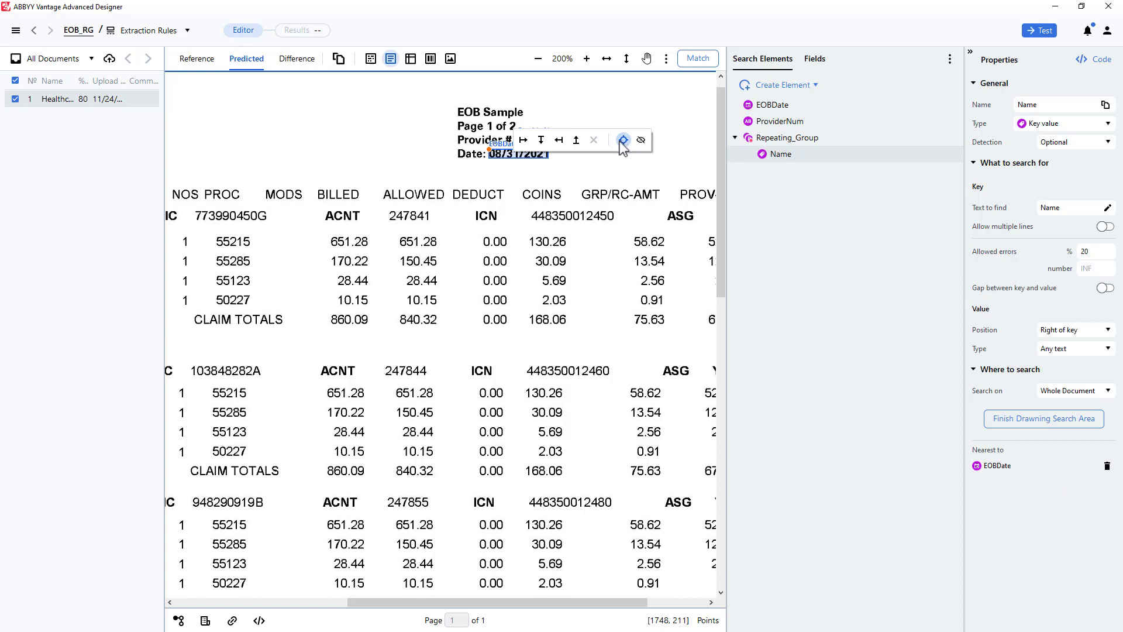
- Match the rules against the document and inspect the EOBDate, ProviderNum and Repeating_Group hypotheses
click(699, 60)
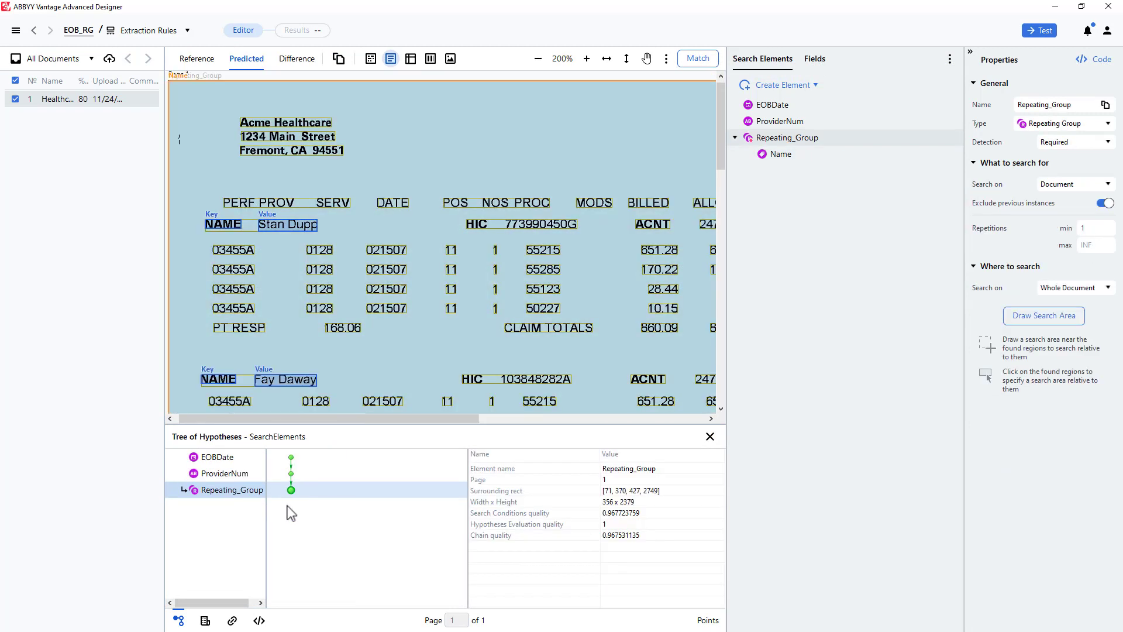
click(291, 458)
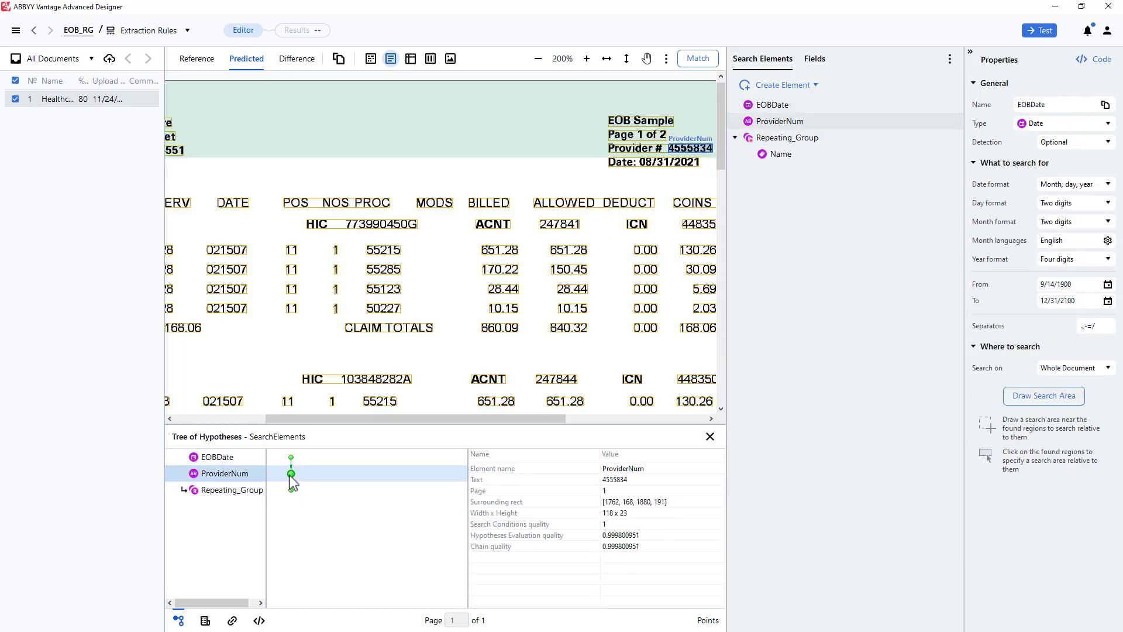
click(291, 474)
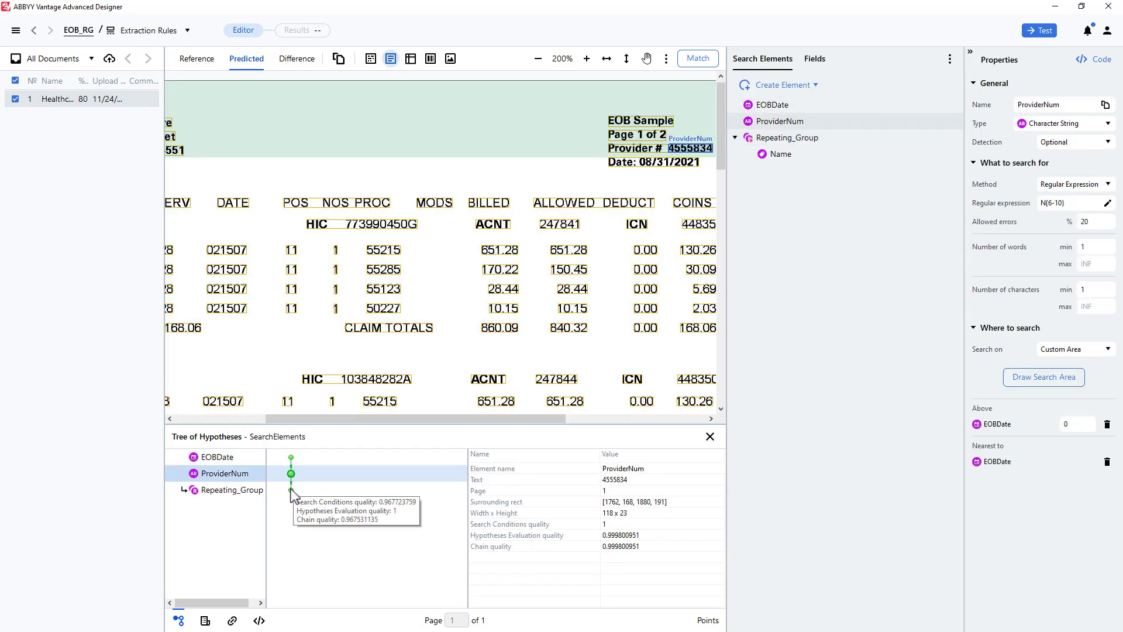
click(291, 491)
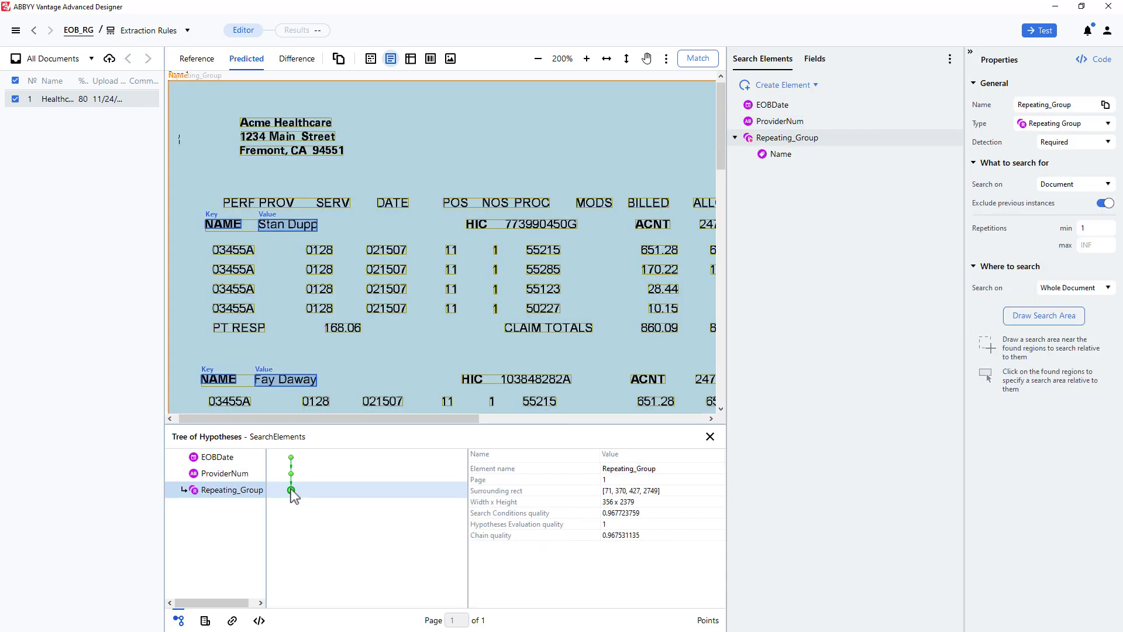
- Open the Repeating_Group hypothesis and step through its instances to check each key and value region on the page
double_click(291, 490)
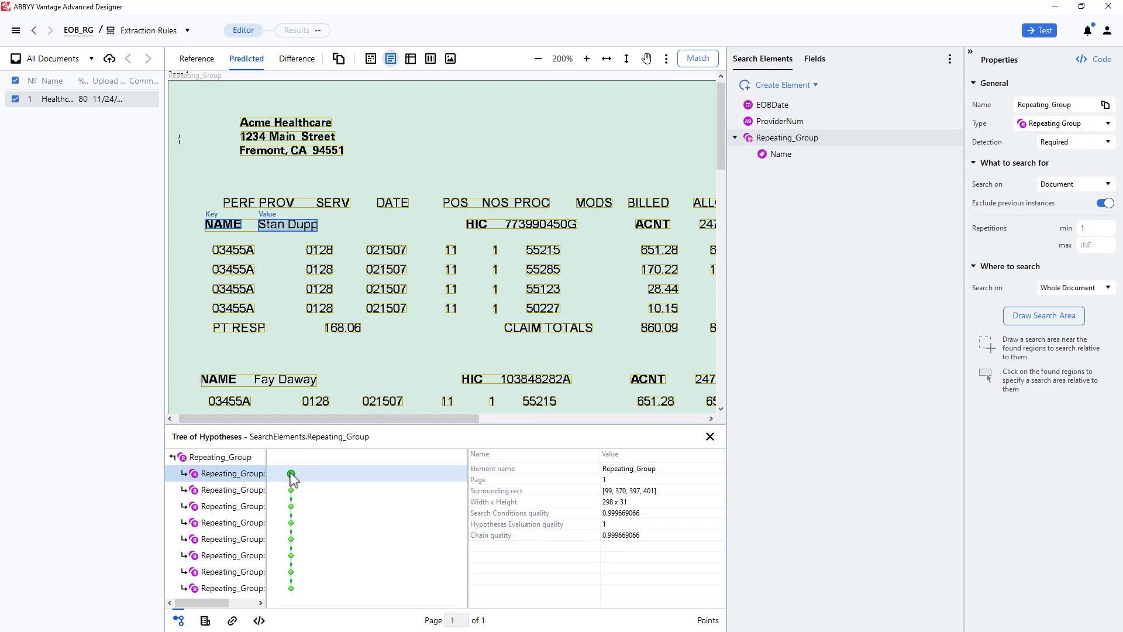
key(Down)
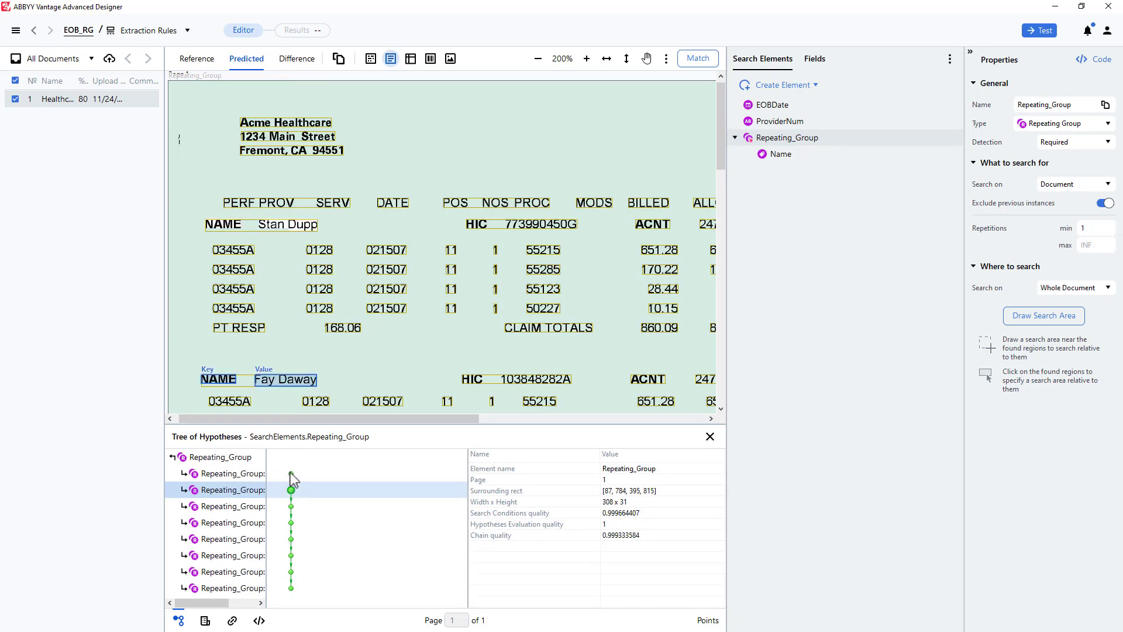
key(Down)
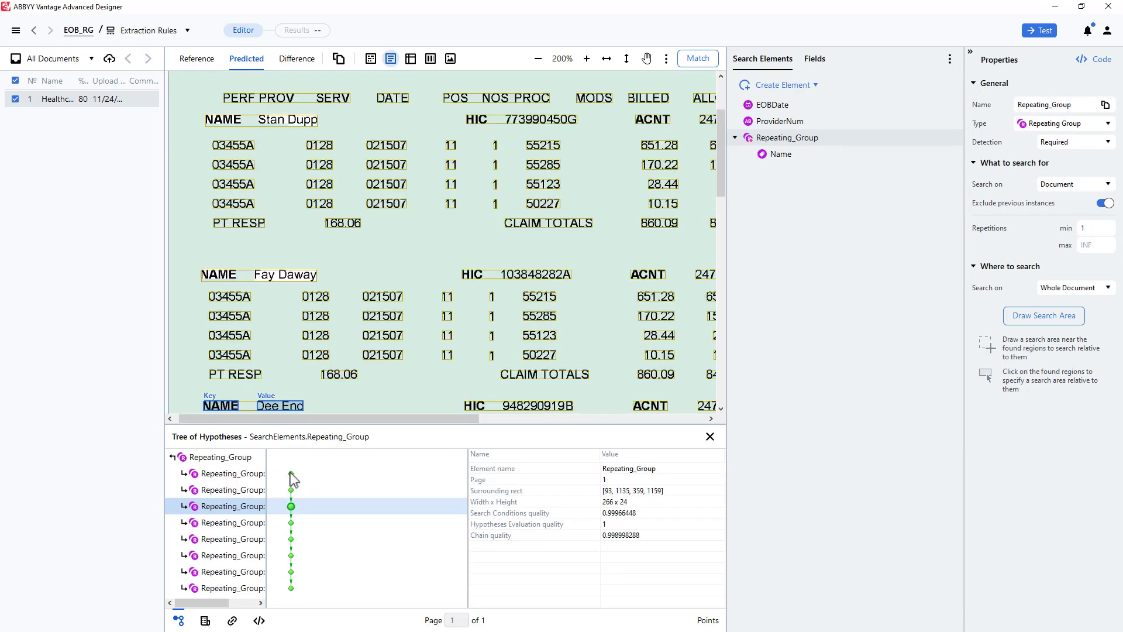
key(Down)
key(Down)
key(Down)
key(Down)
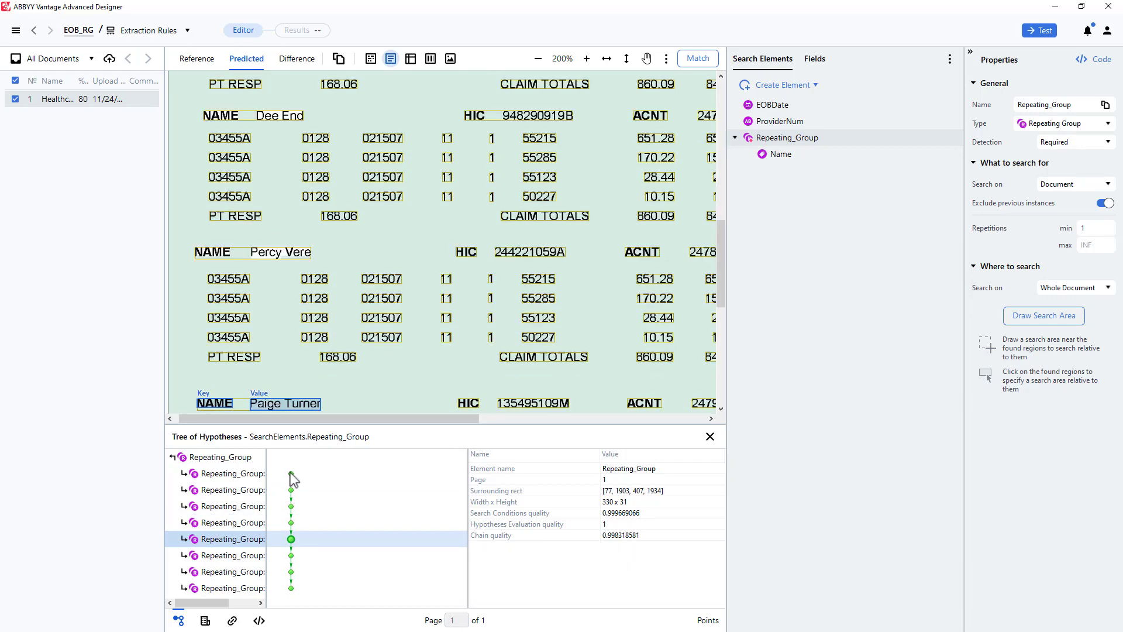
- Check the last Repeating_Group instance and return to the top-level hypotheses
key(Down)
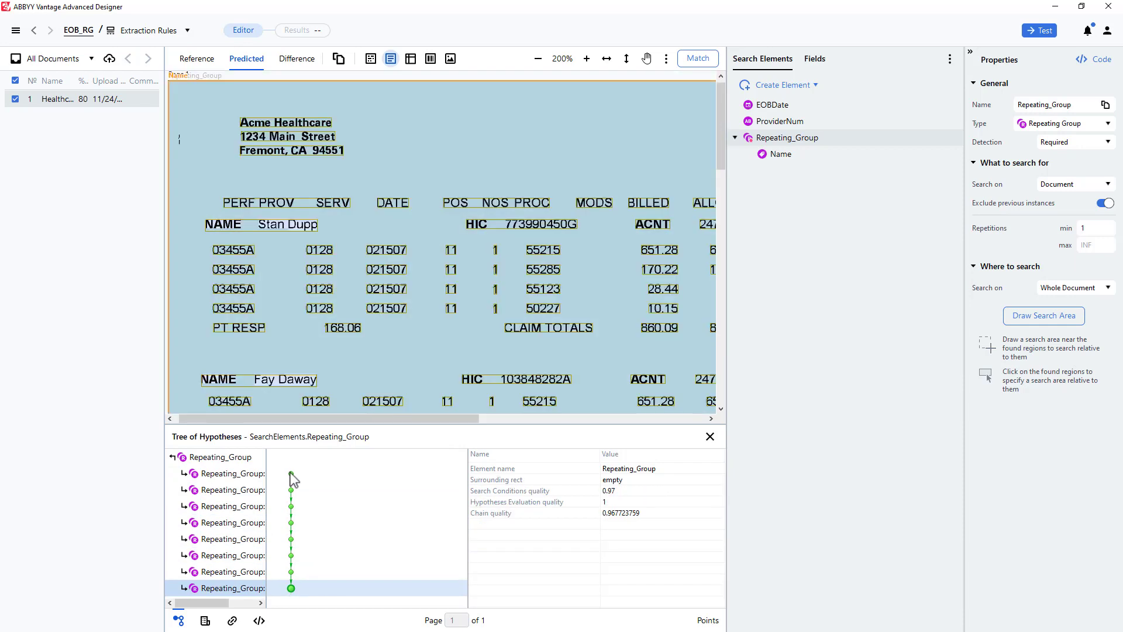
key(BackSpace)
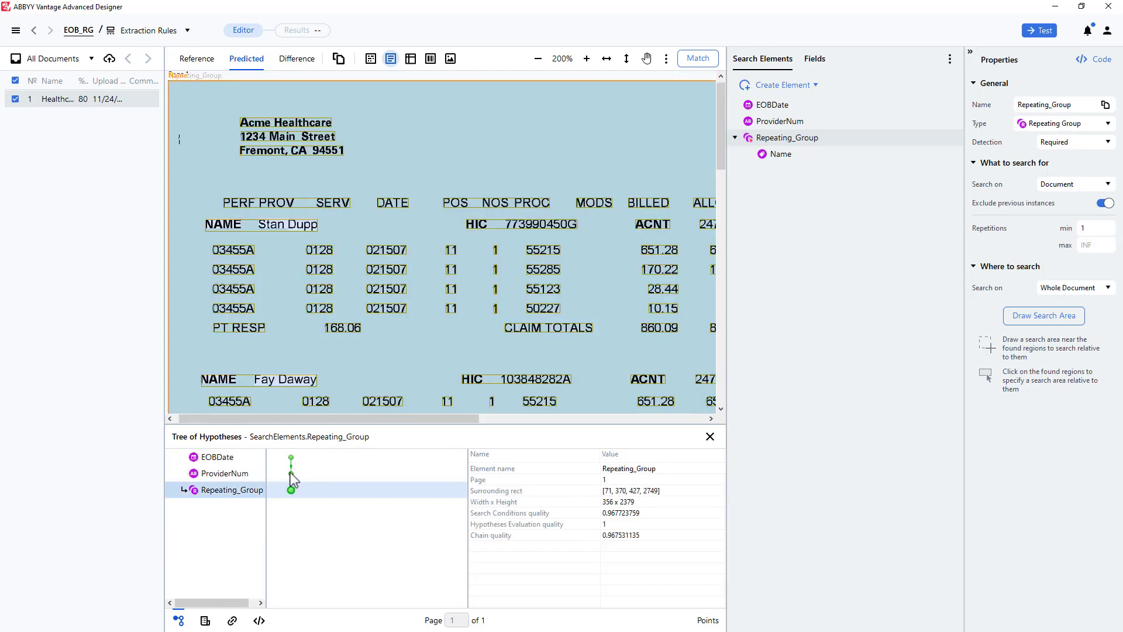
- Duplicate the Name element inside Repeating_Group by copying and pasting it into the group
click(782, 154)
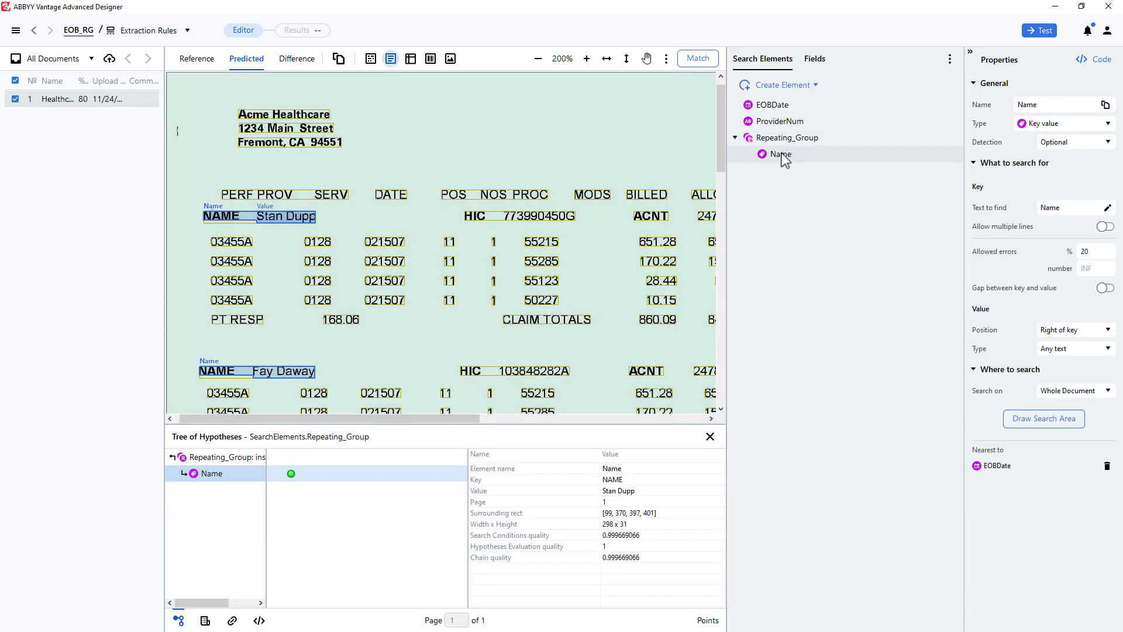
right_click(780, 155)
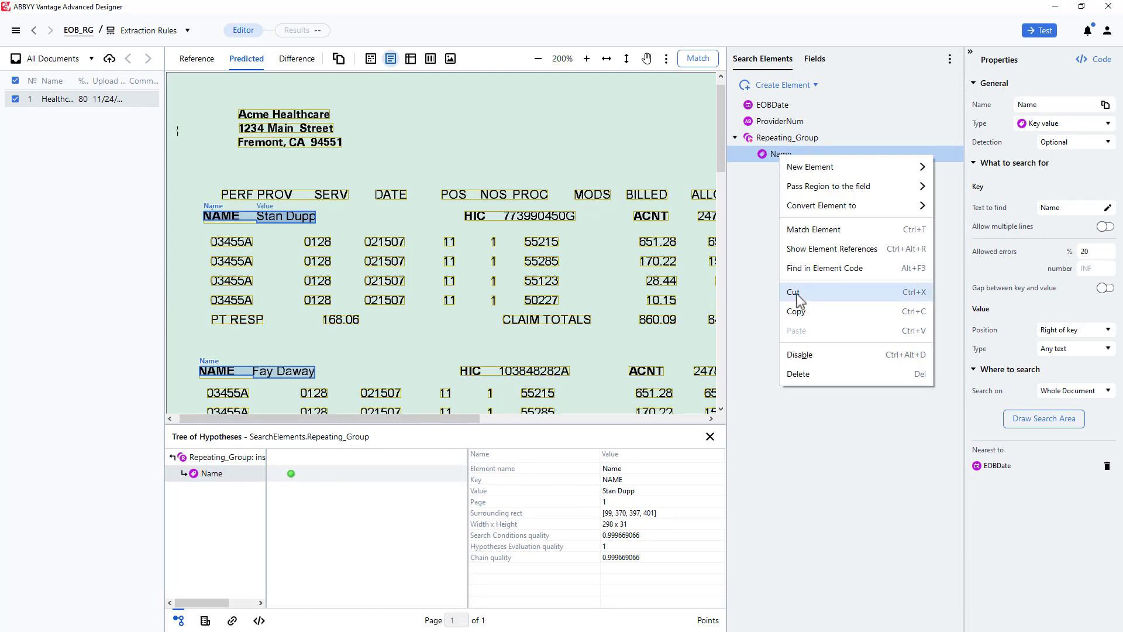
click(799, 316)
right_click(784, 137)
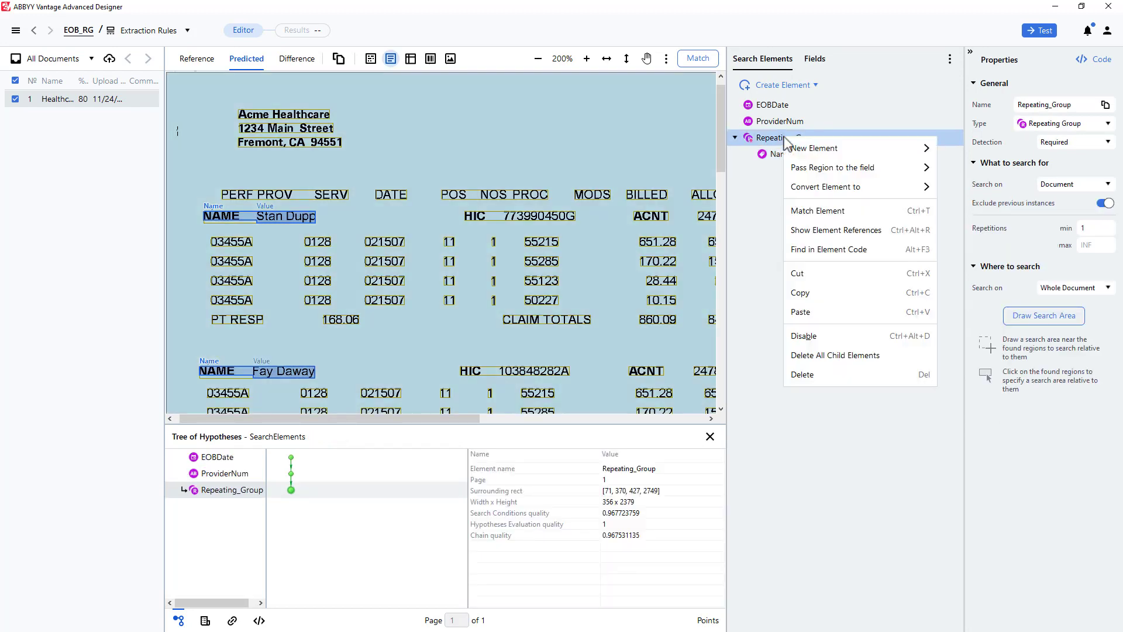
click(802, 311)
- Rename the copied Name element to HIC and set its key text to "HIC"
click(783, 170)
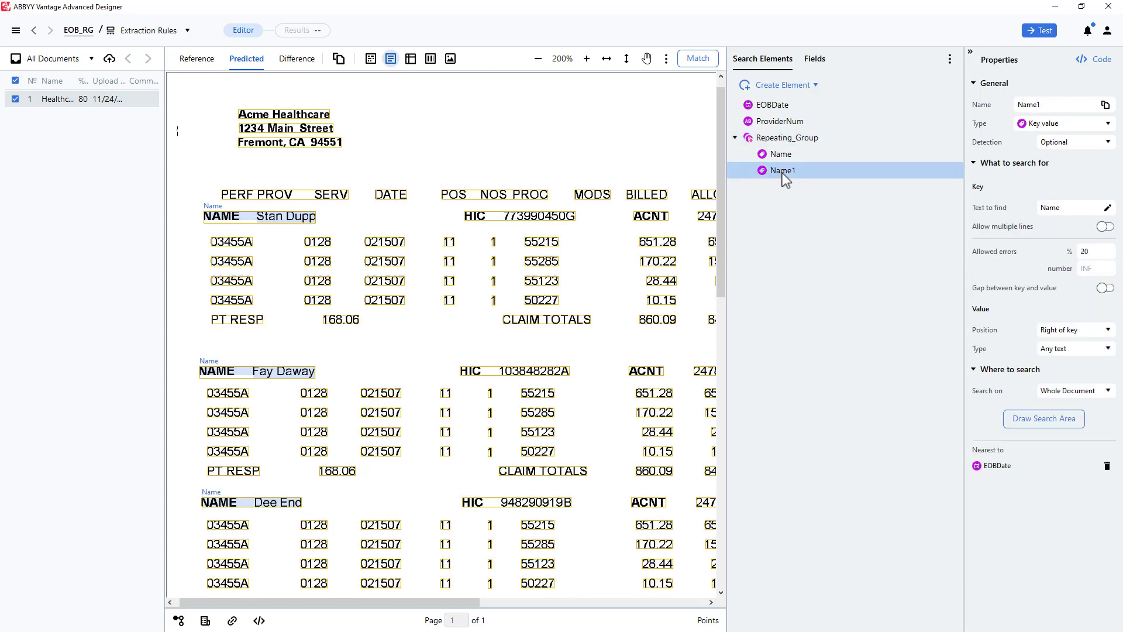
drag(1047, 104, 985, 99)
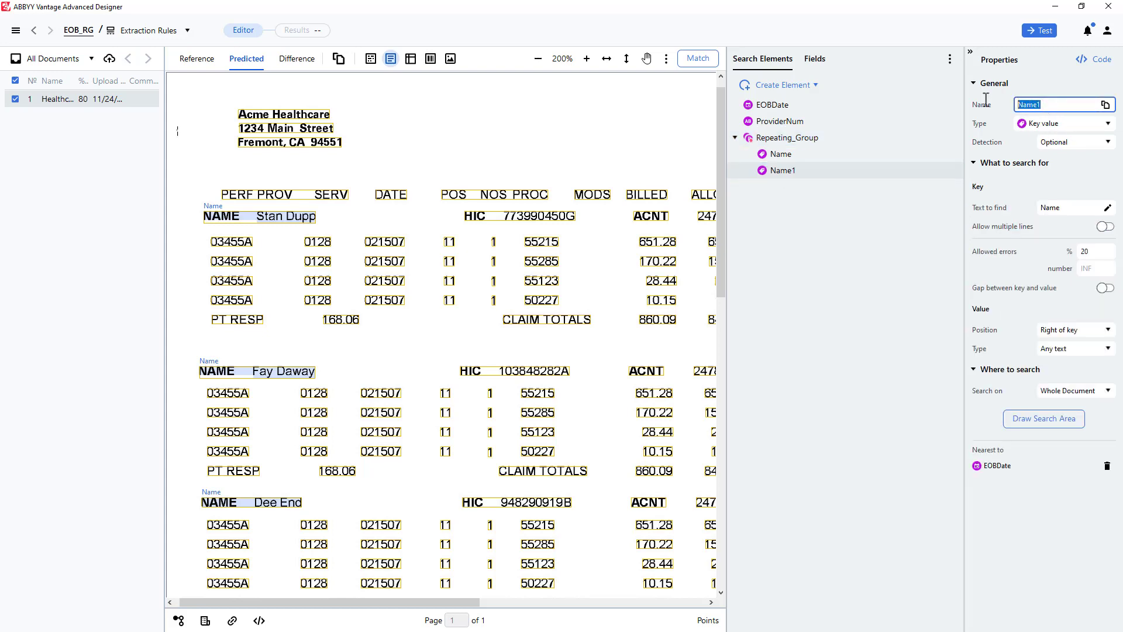
text(HIC)
click(1047, 211)
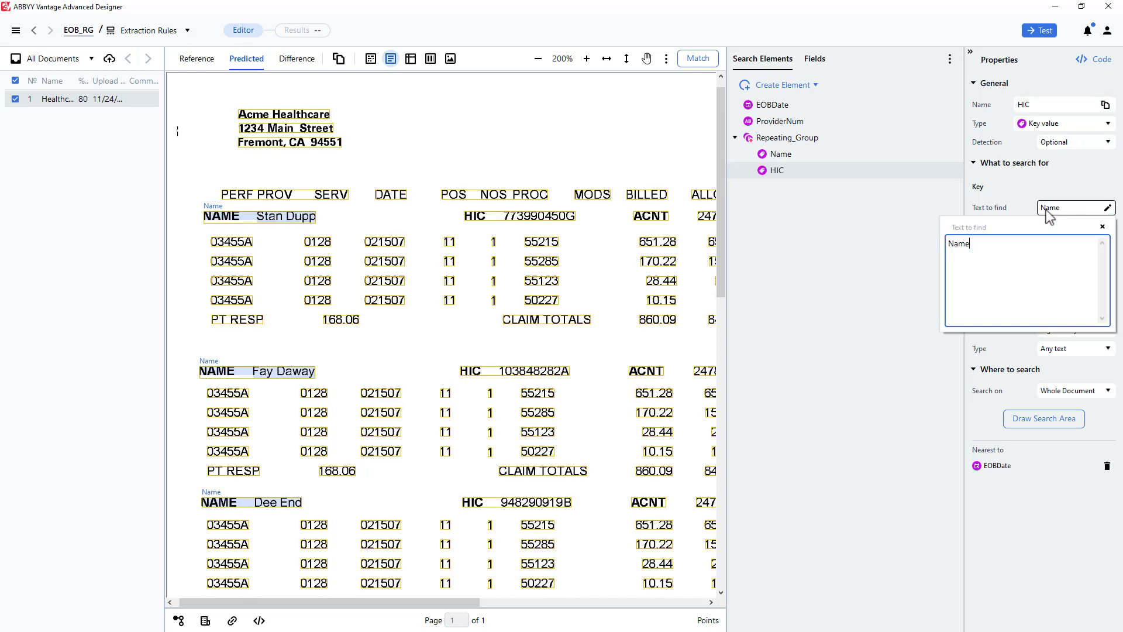
double_click(951, 244)
text(HIC)
click(979, 405)
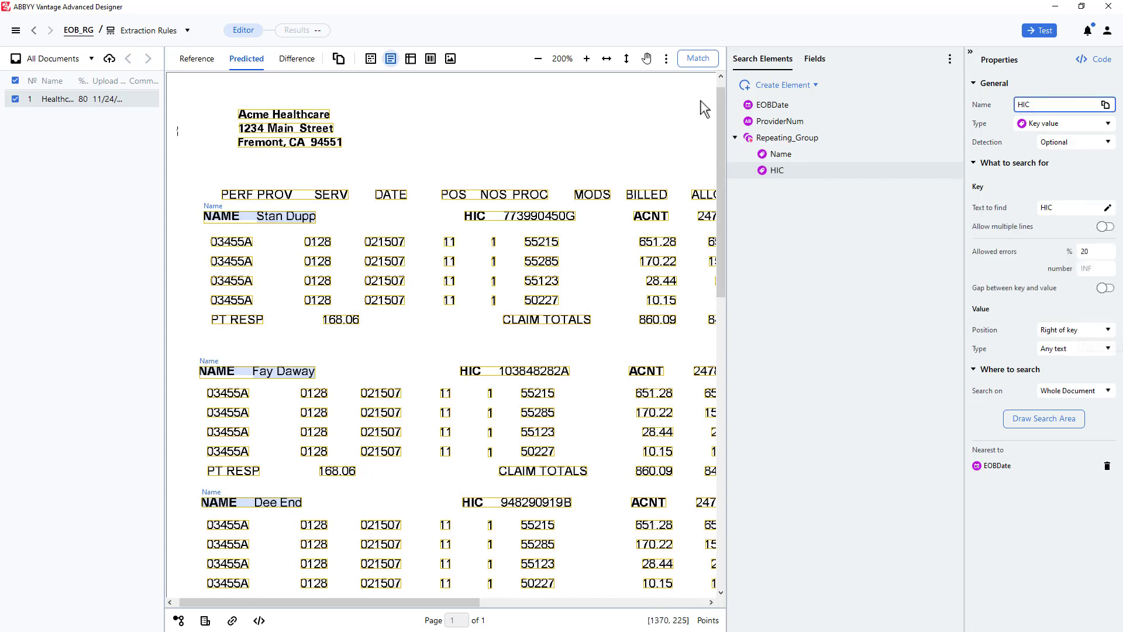
- Match the rules against the document and step through the Repeating_Group instances to check the Name and HIC regions
click(692, 60)
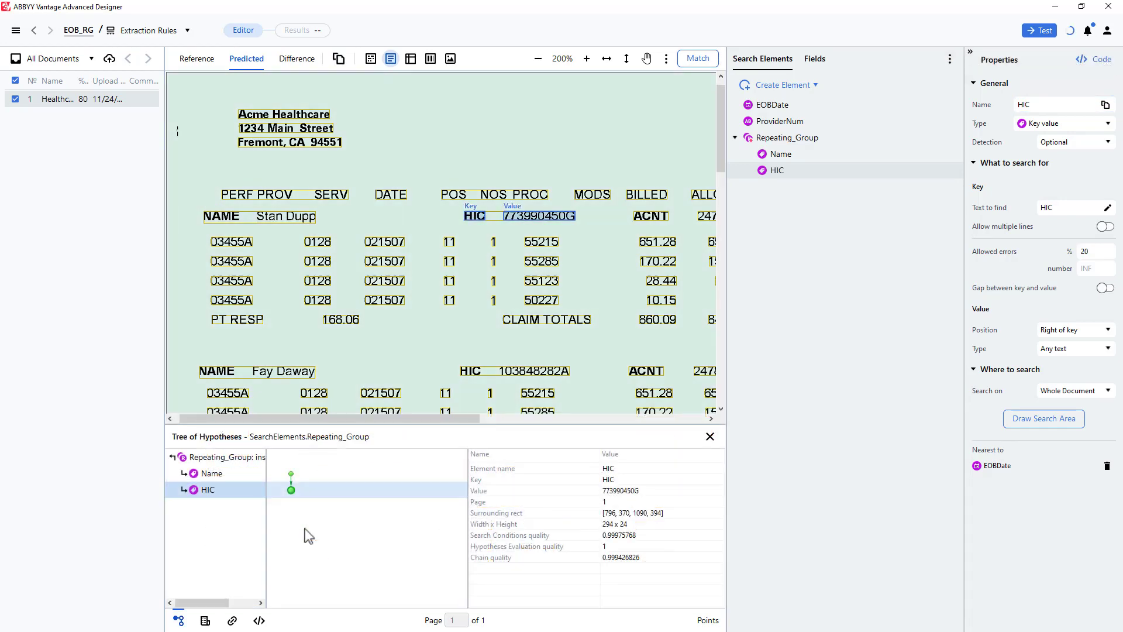
double_click(304, 528)
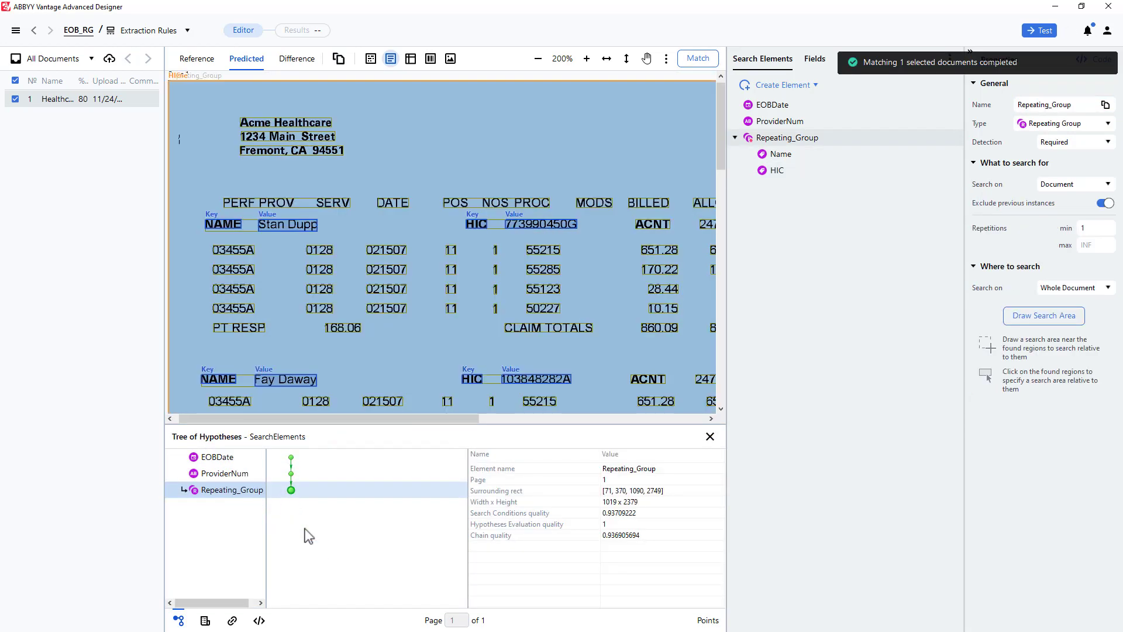
double_click(291, 490)
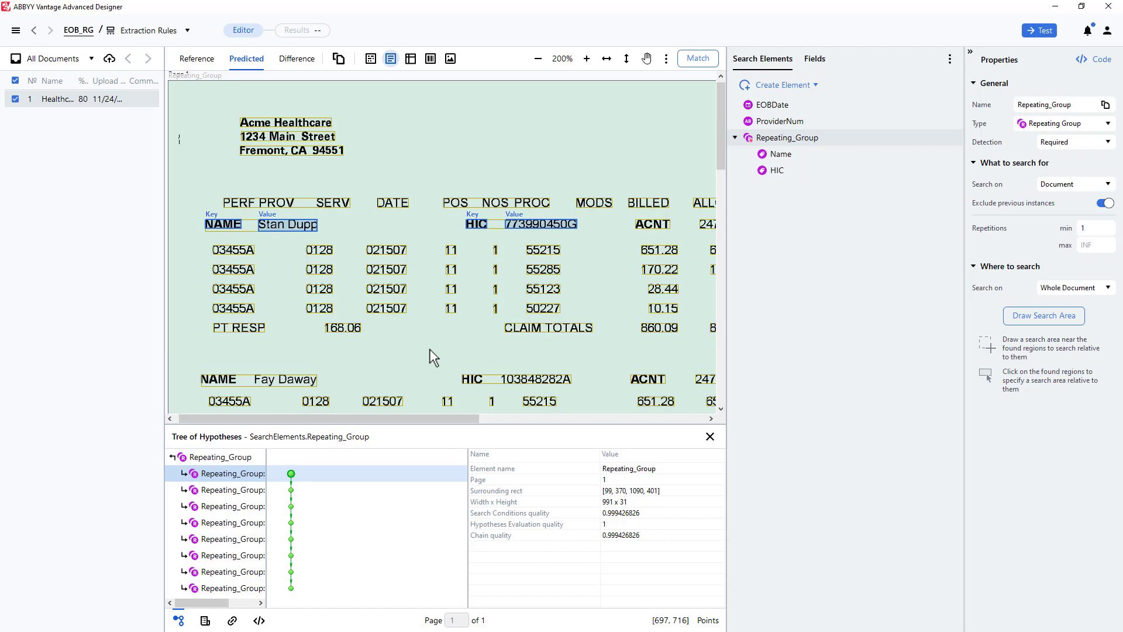
key(Down)
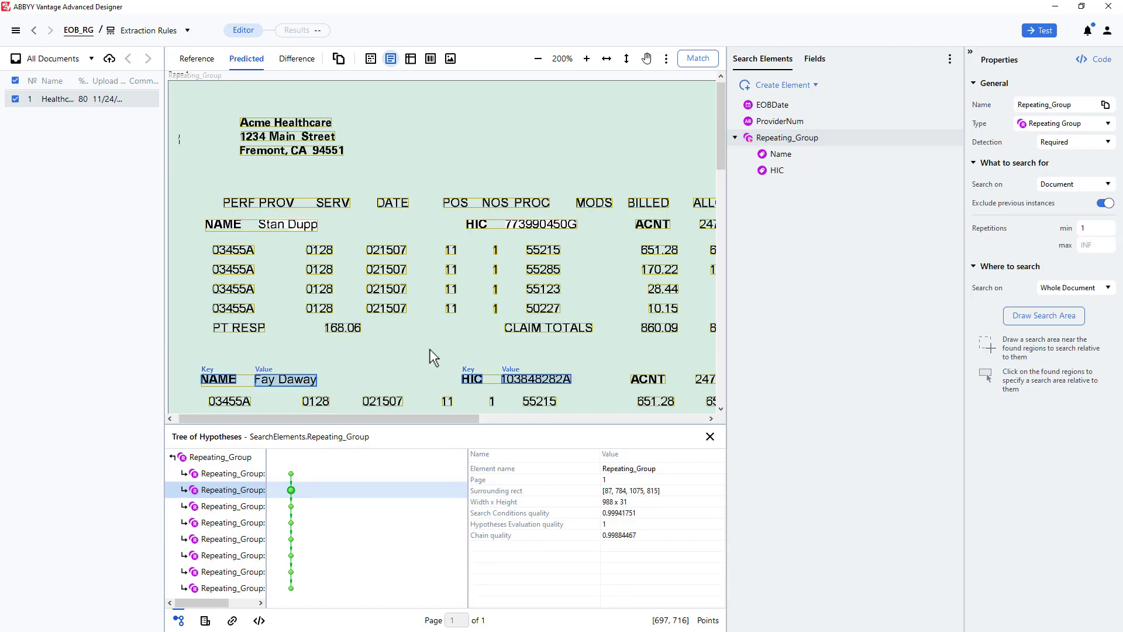
key(Down)
key(Down)
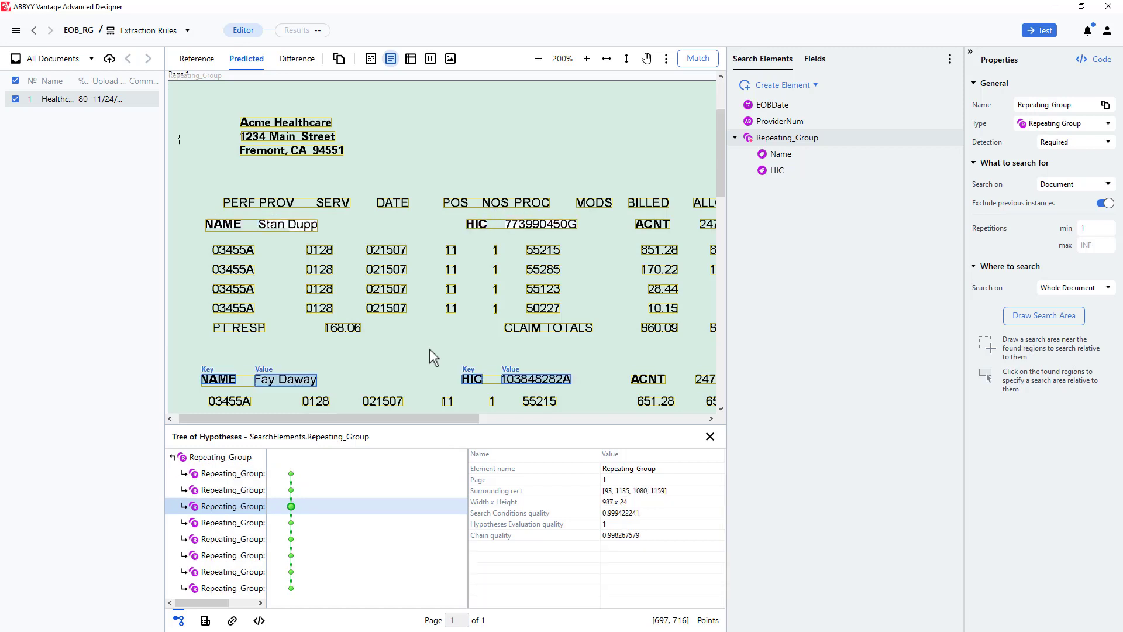
key(Down)
key(Down)
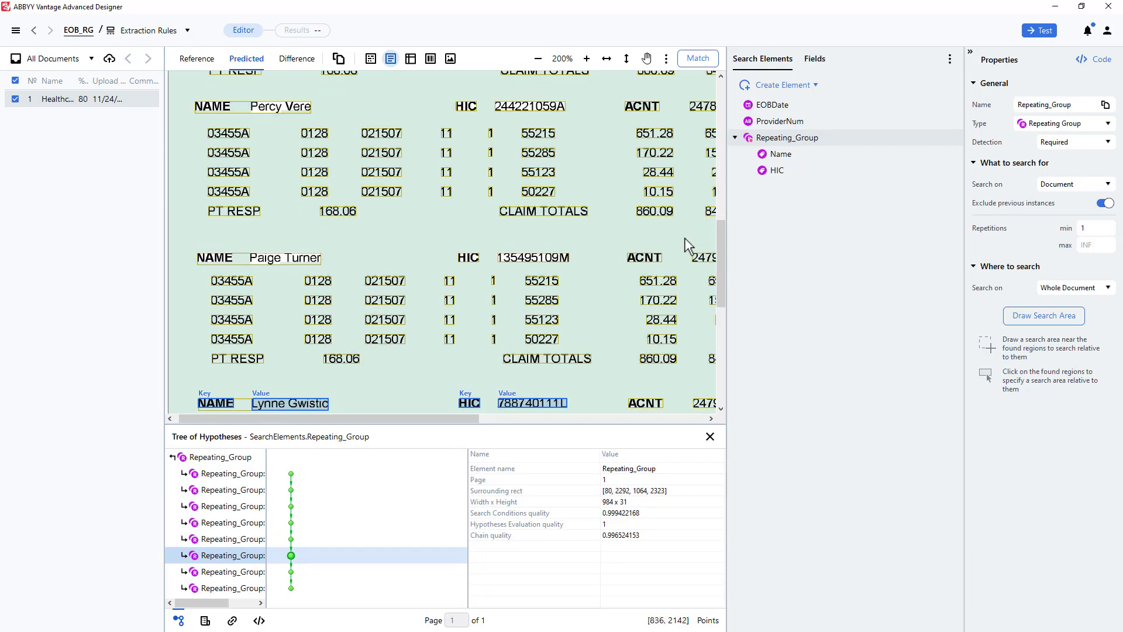
- Duplicate the HIC element inside Repeating_Group by copying and pasting it into the group
click(776, 170)
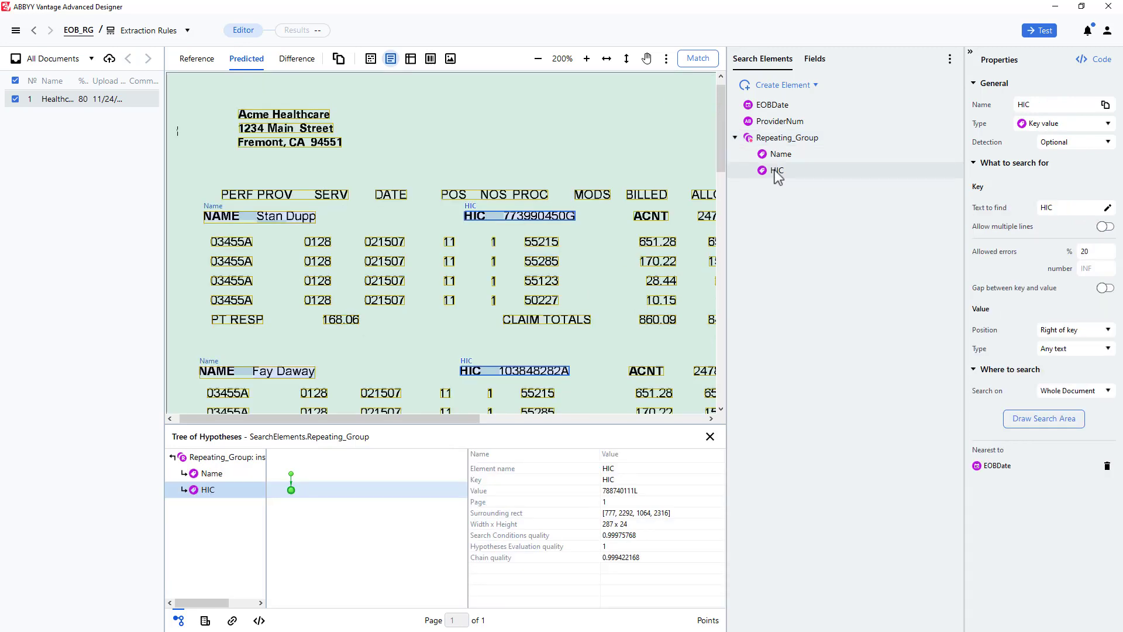
right_click(776, 171)
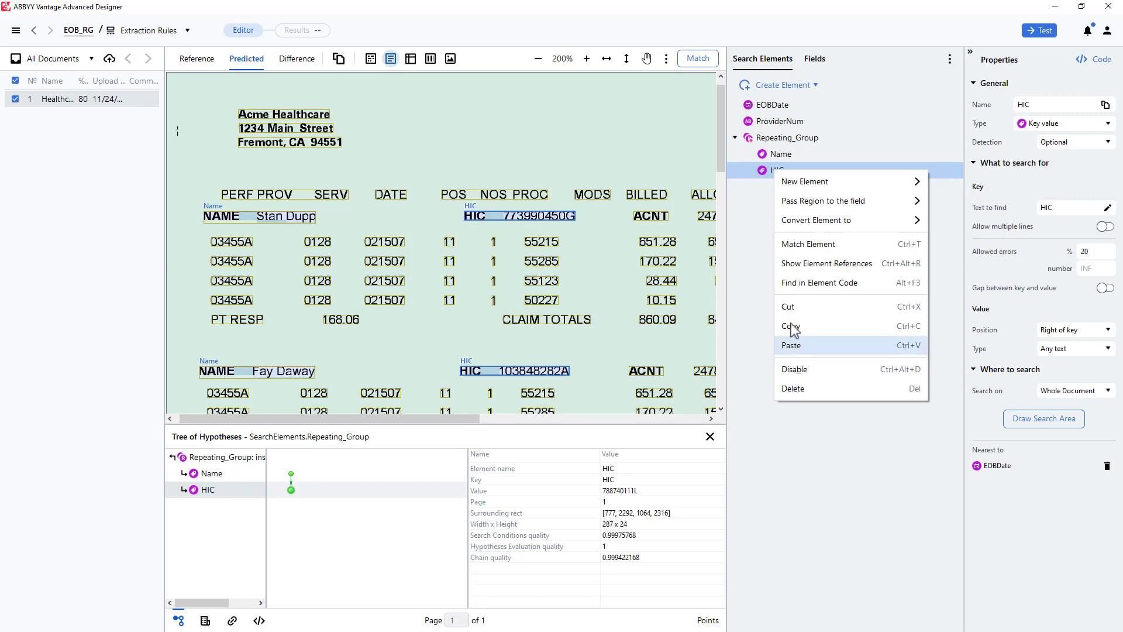
key(Escape)
click(789, 139)
right_click(789, 139)
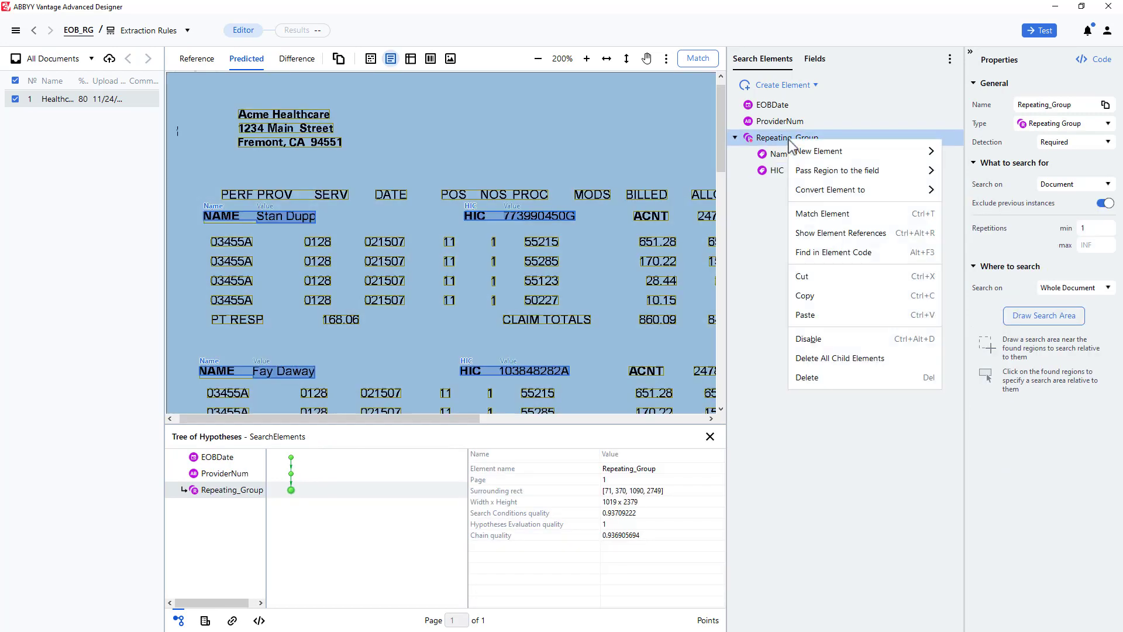
click(806, 314)
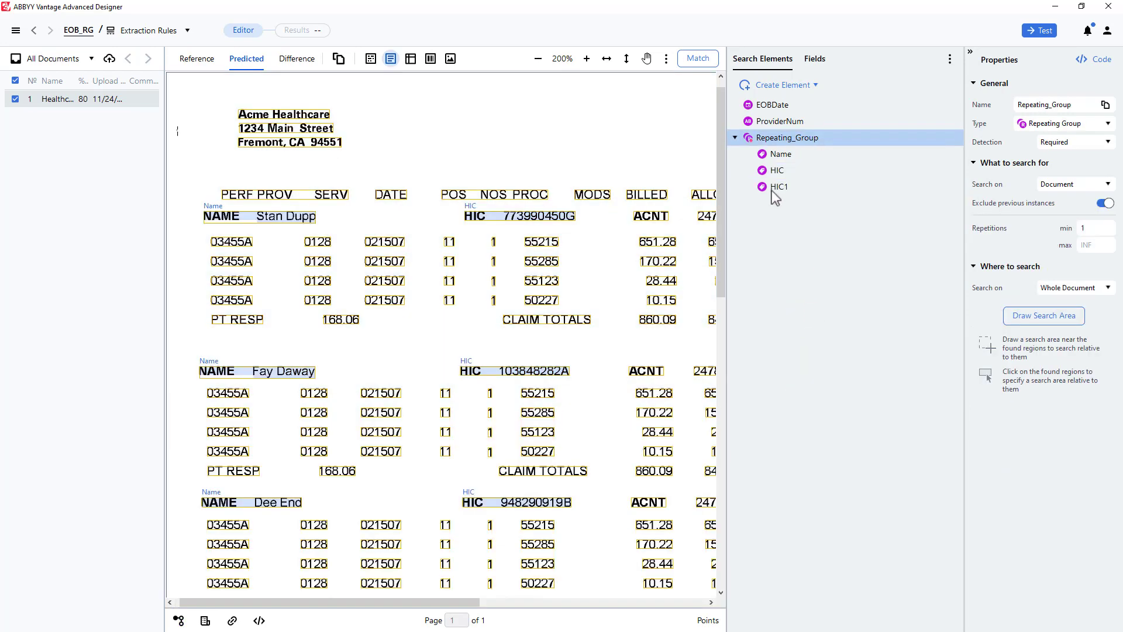
- Rename the copied HIC element to PtResp and set its key text to "PtResp"
click(779, 187)
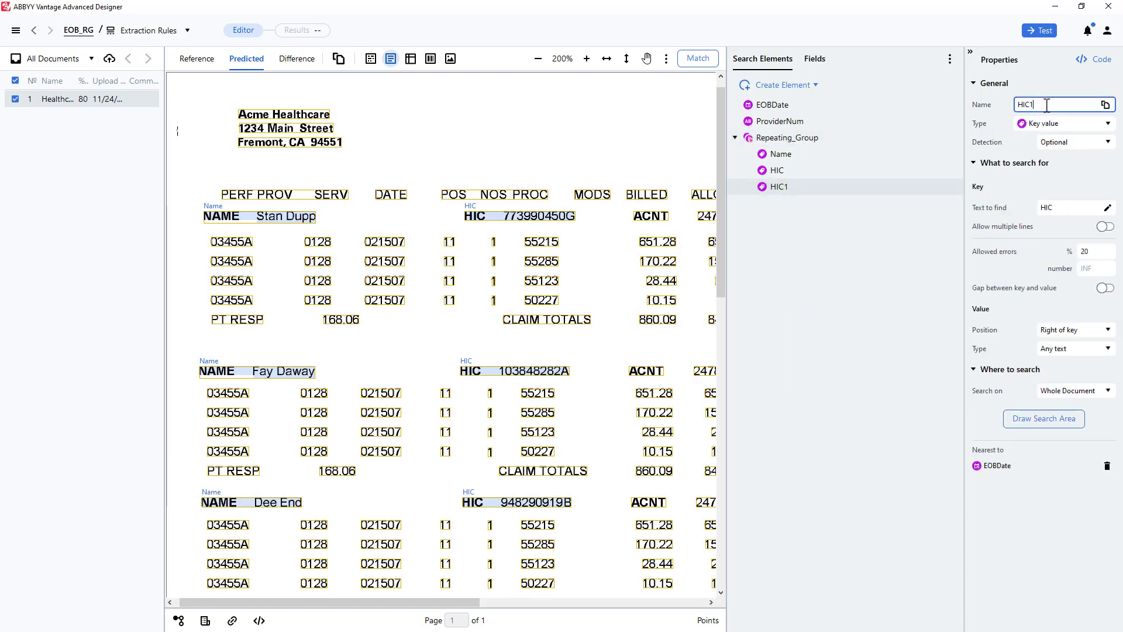
drag(1045, 104, 953, 102)
text(PtResp)
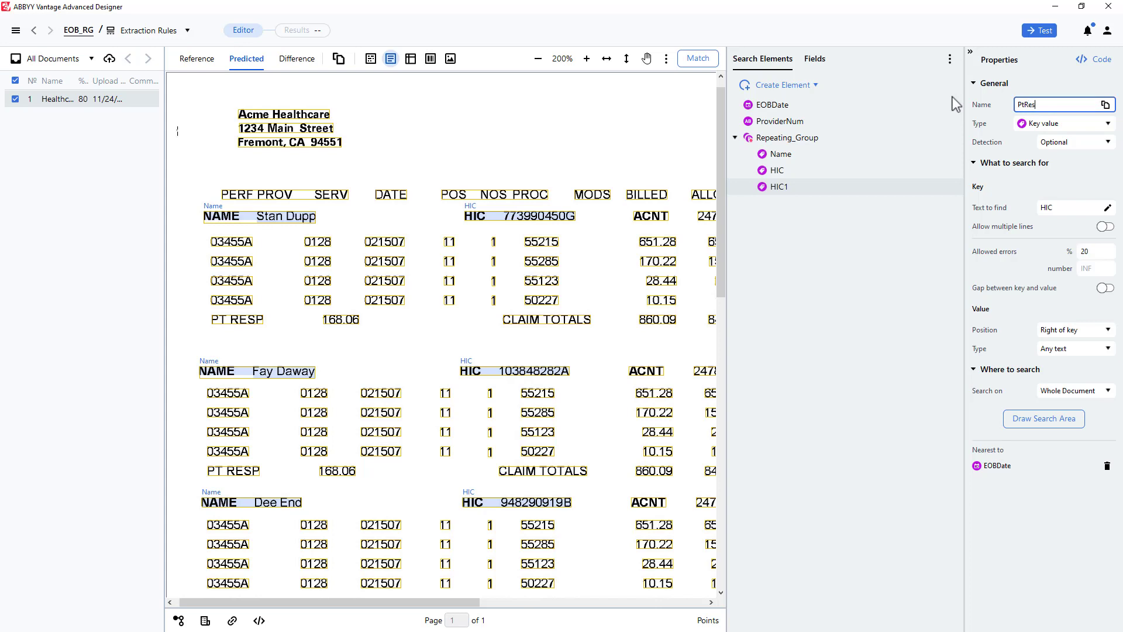
click(1064, 206)
drag(1020, 245, 912, 240)
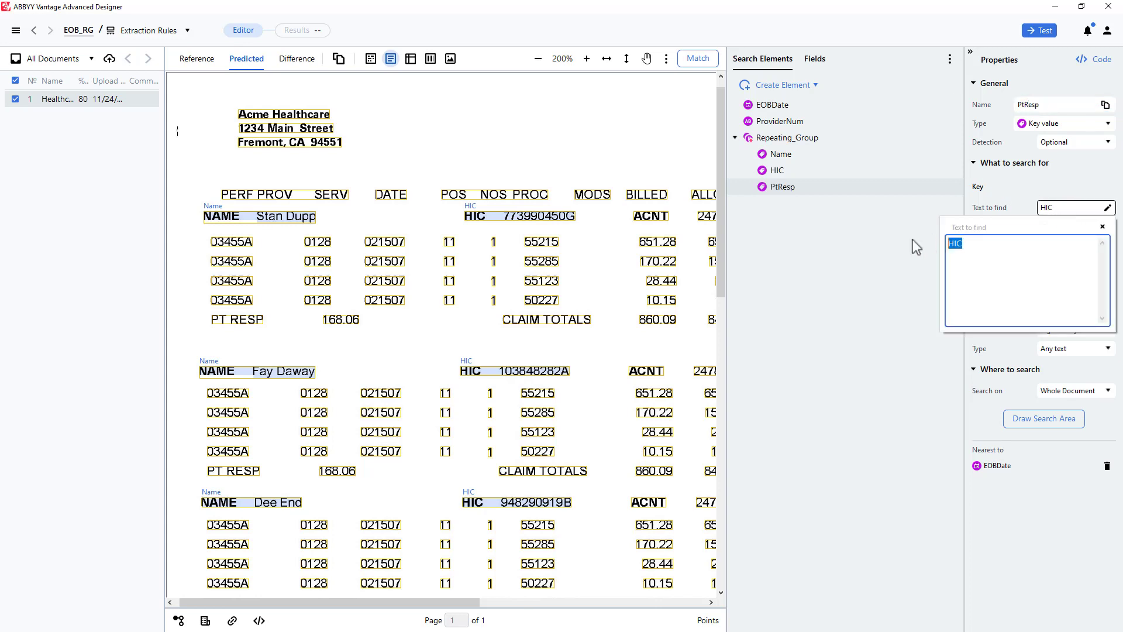
text(PtResp)
click(841, 398)
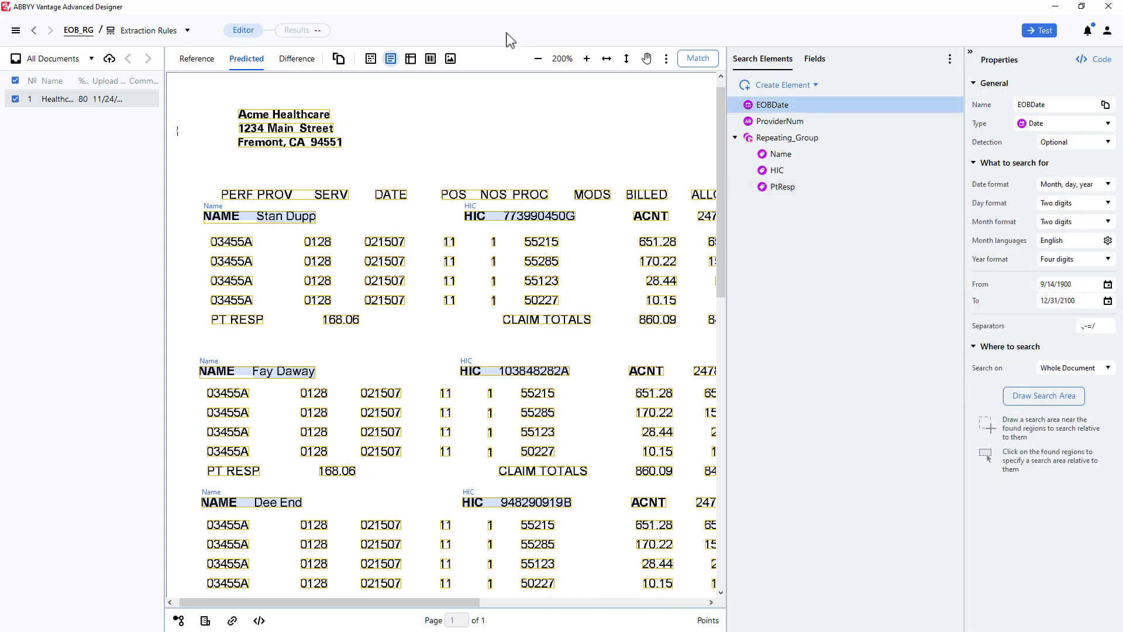
- Match the rules again and step through all Repeating_Group instances to check the Name, HIC and PtResp regions
click(694, 60)
click(291, 490)
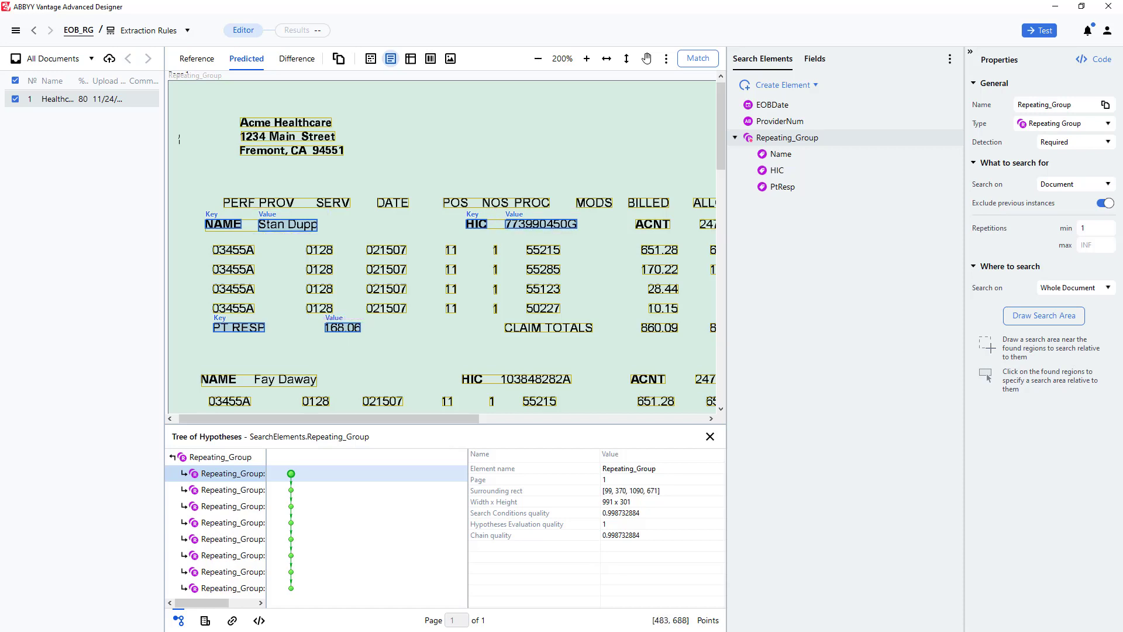
key(Down)
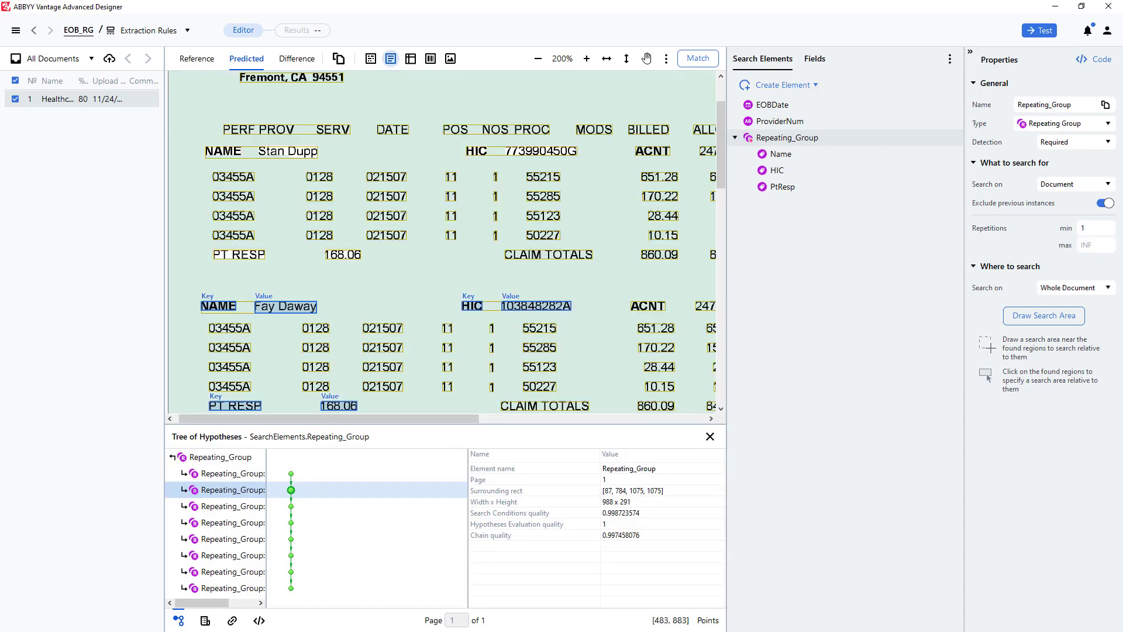
key(Down)
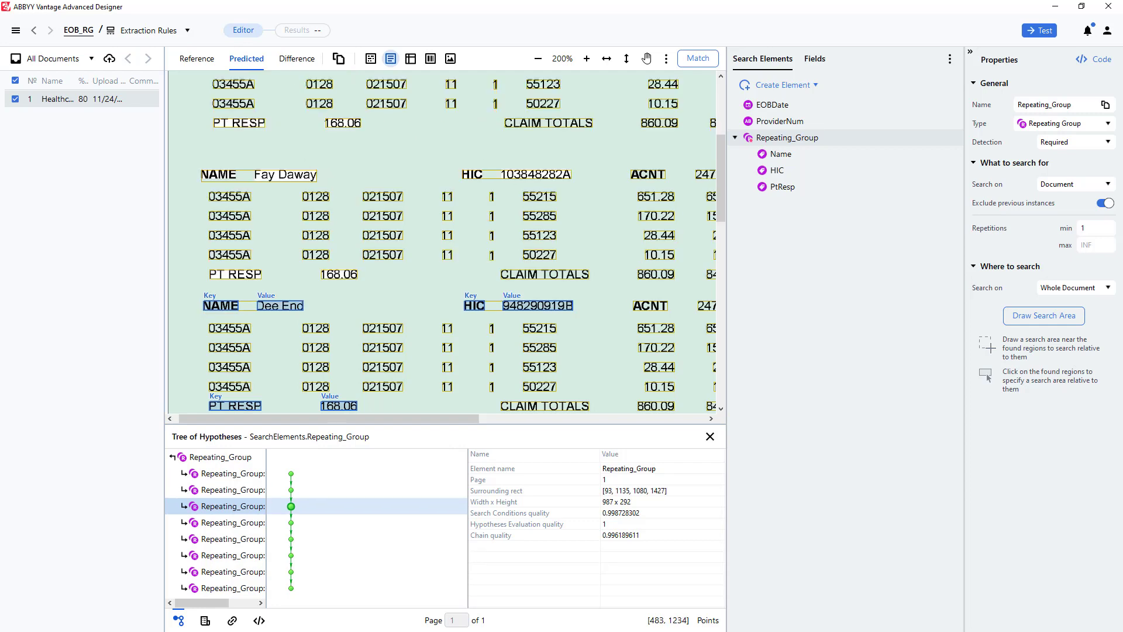
key(Down)
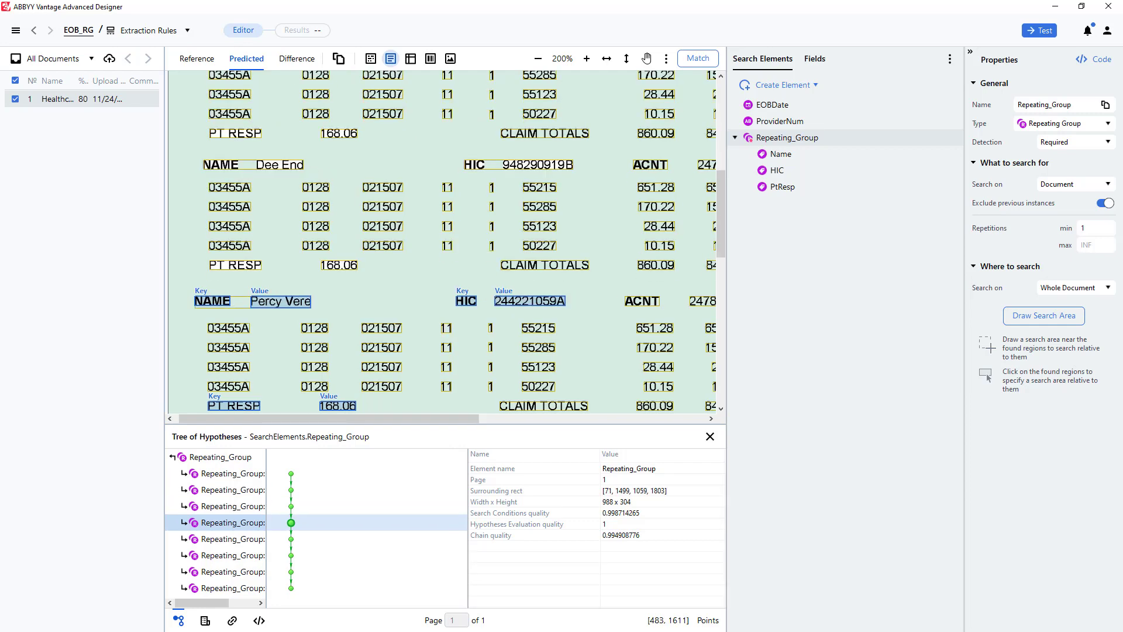
key(Down)
key(Down)
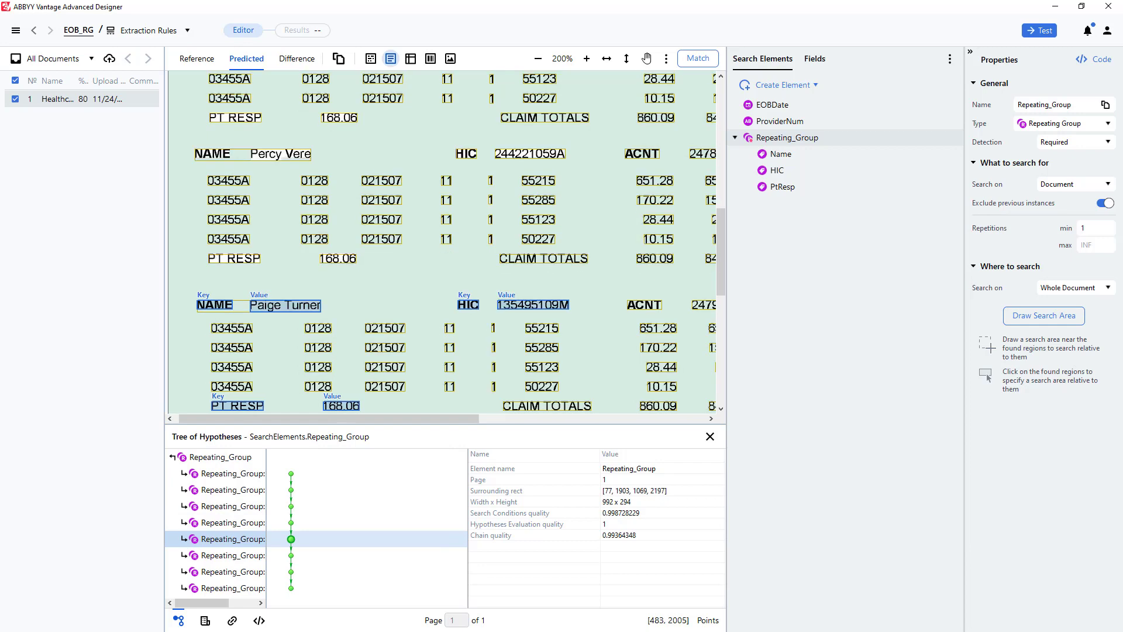
key(Down)
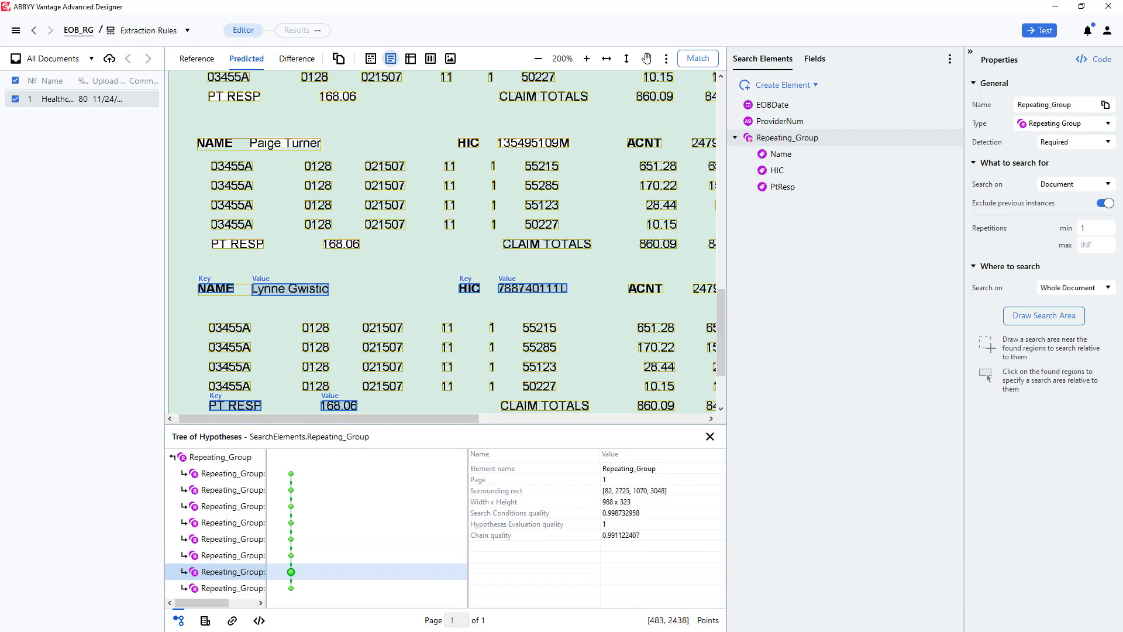
key(Down)
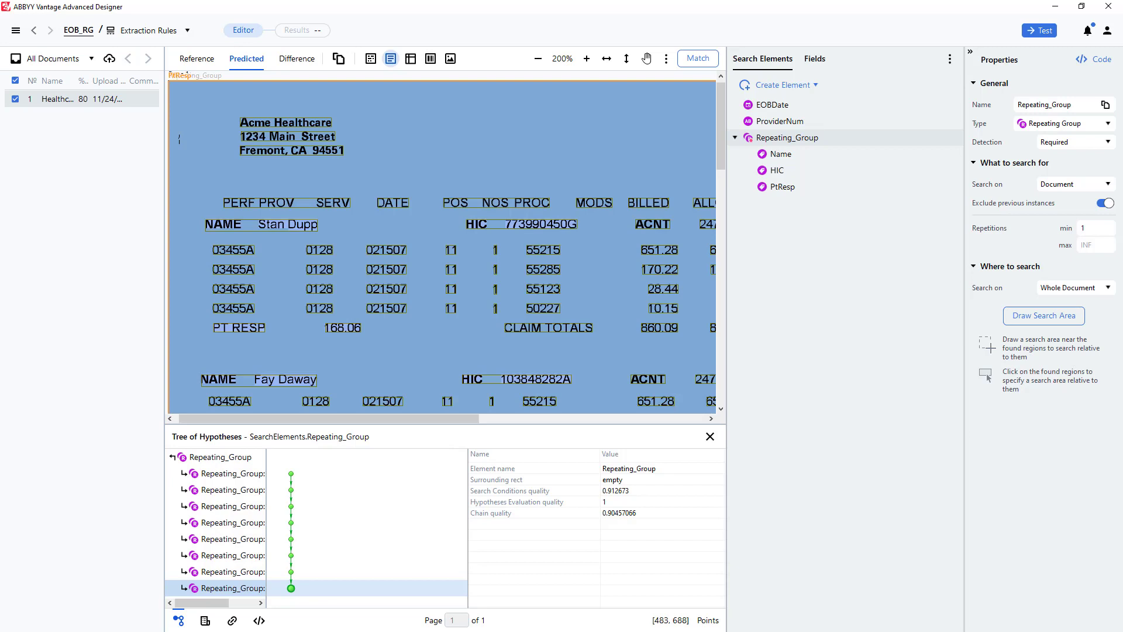
- Enable the ProviderNum and Repeating Group fields in the field list
click(816, 59)
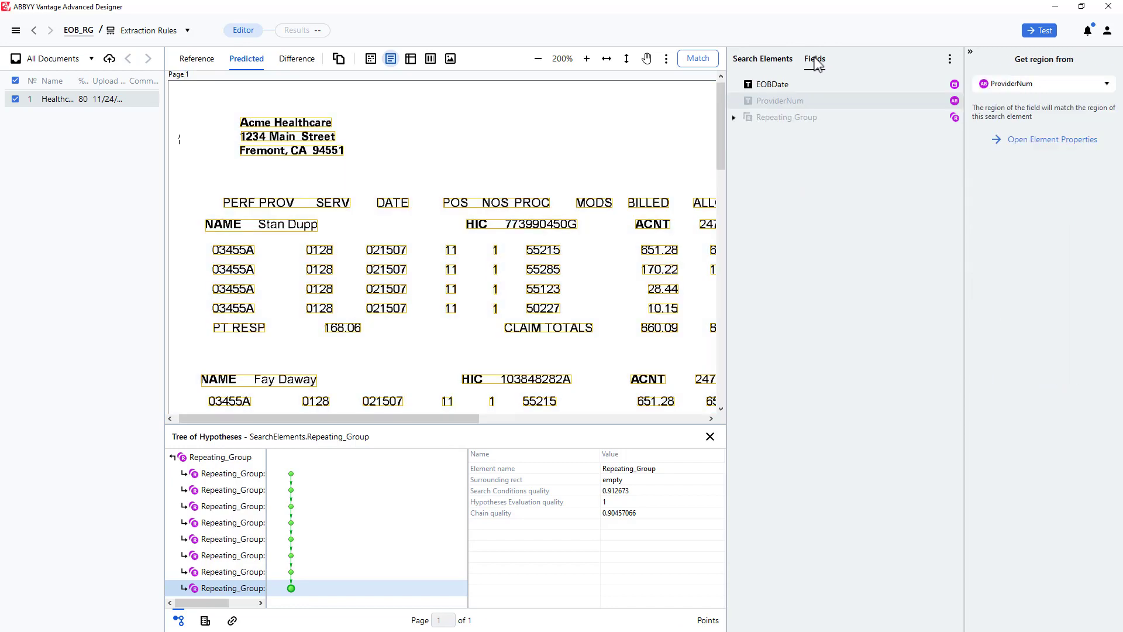
right_click(774, 101)
click(788, 135)
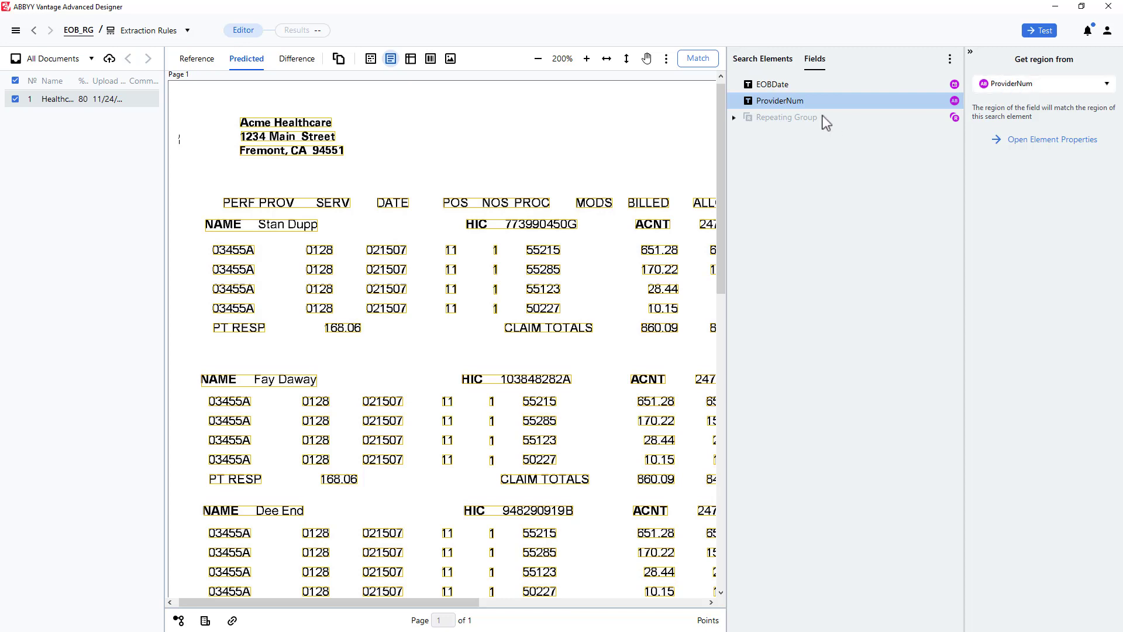
click(802, 117)
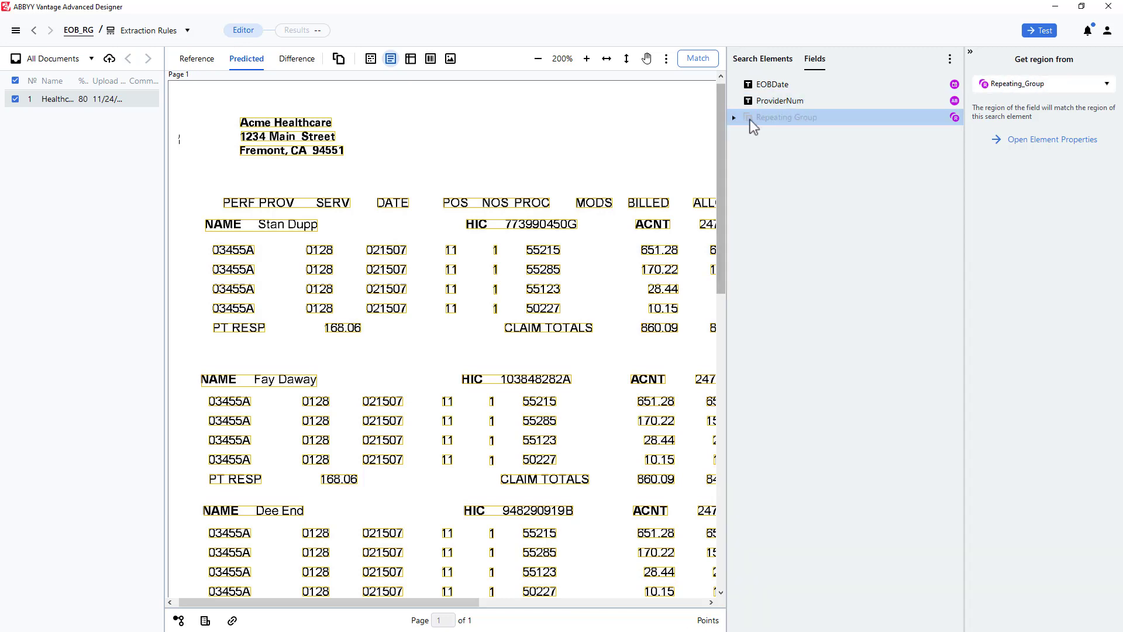
right_click(768, 119)
click(786, 147)
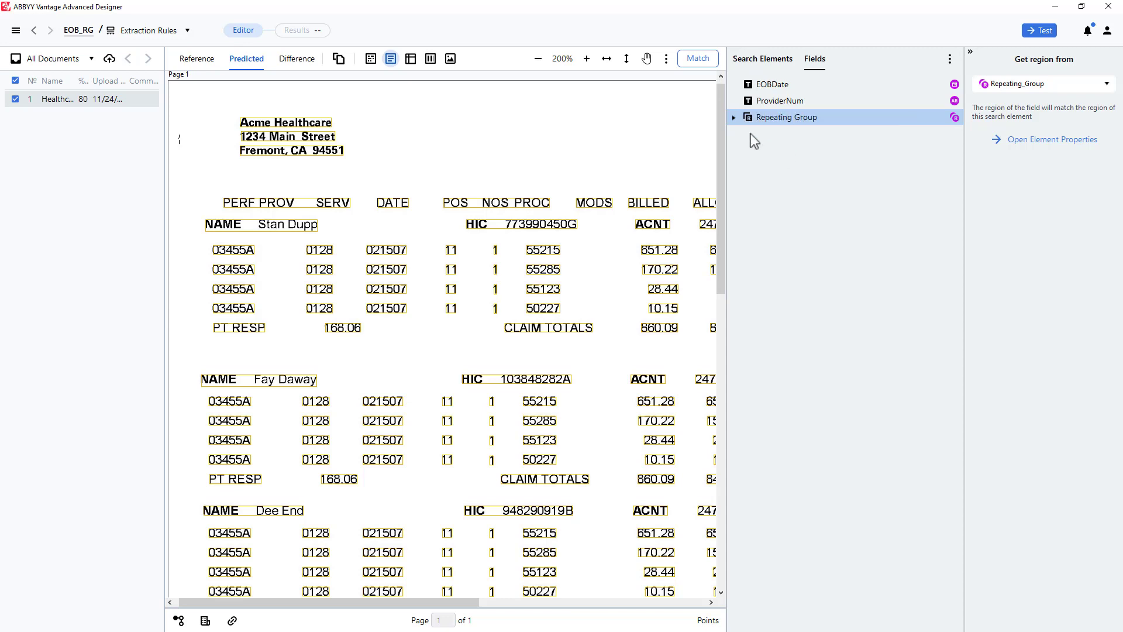
- Set the region sources of the Name and HIC fields in Repeating Group to the Name and HIC search elements
click(734, 118)
click(819, 140)
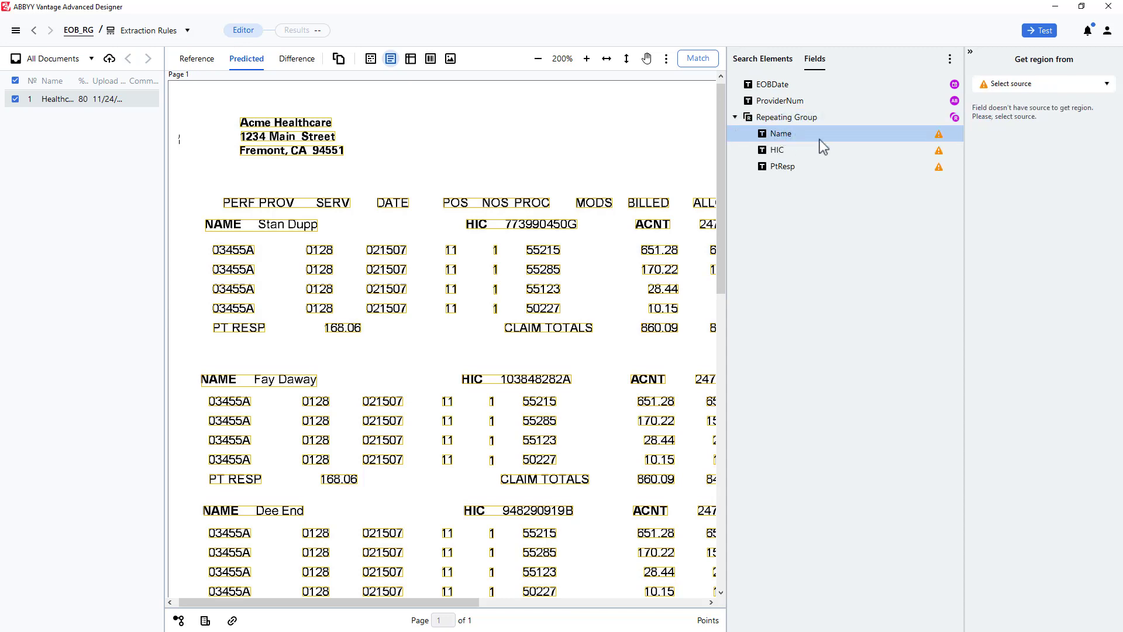
click(1044, 86)
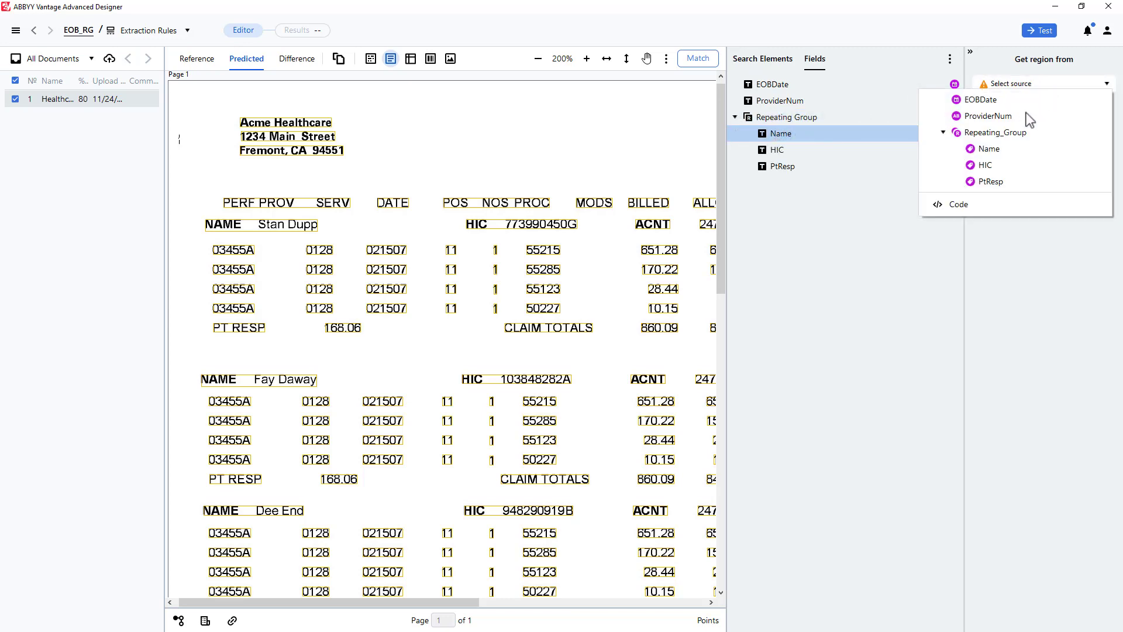
click(990, 150)
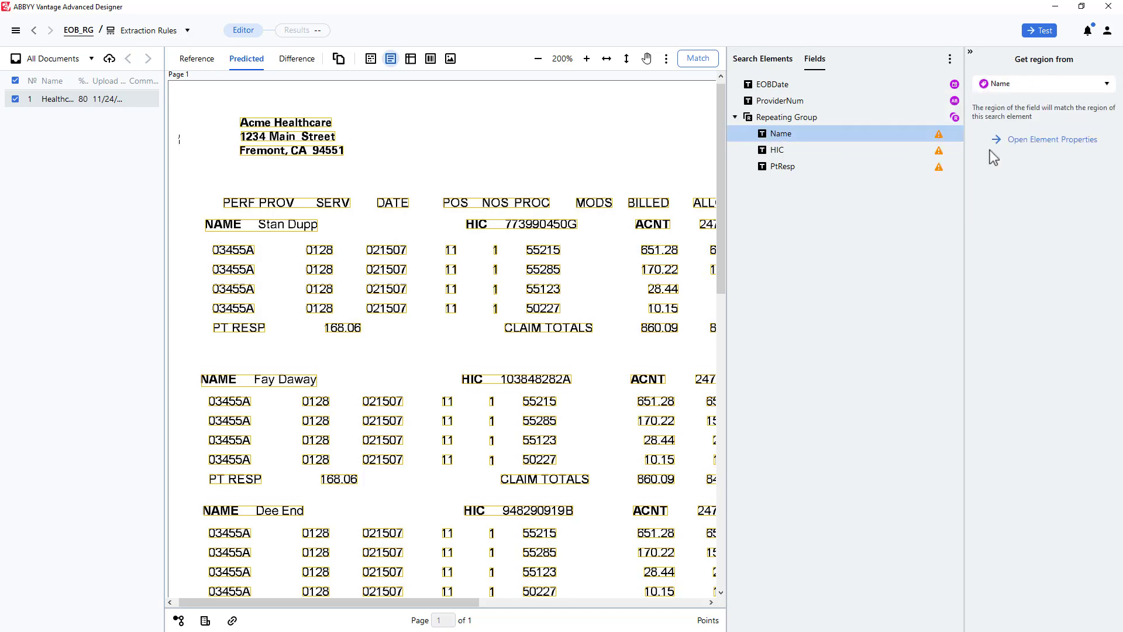
click(804, 153)
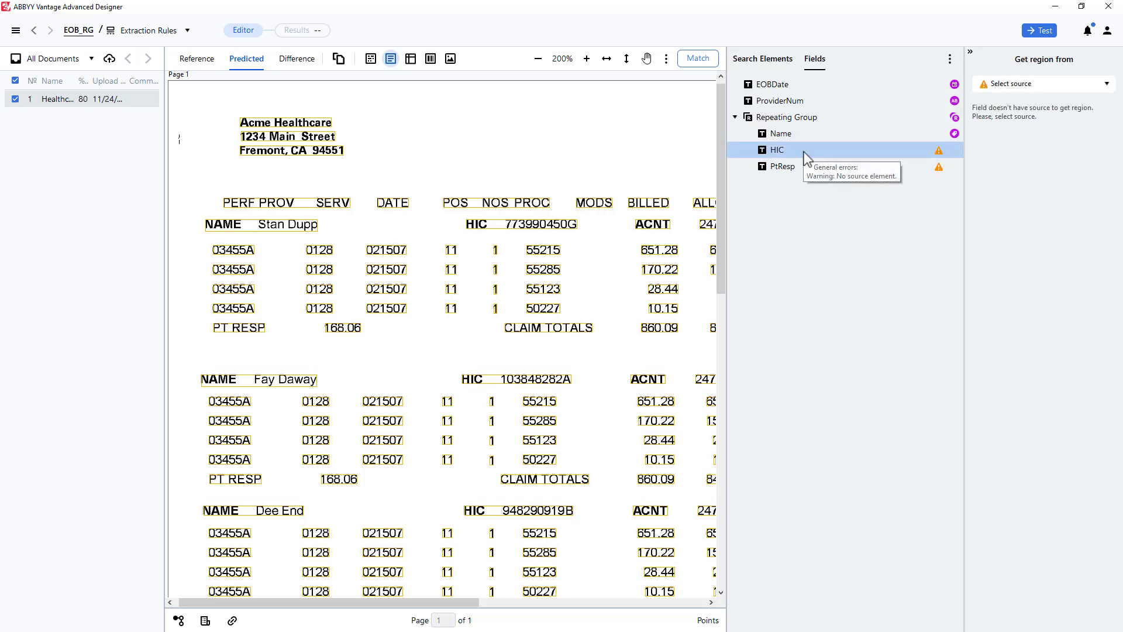
click(1107, 86)
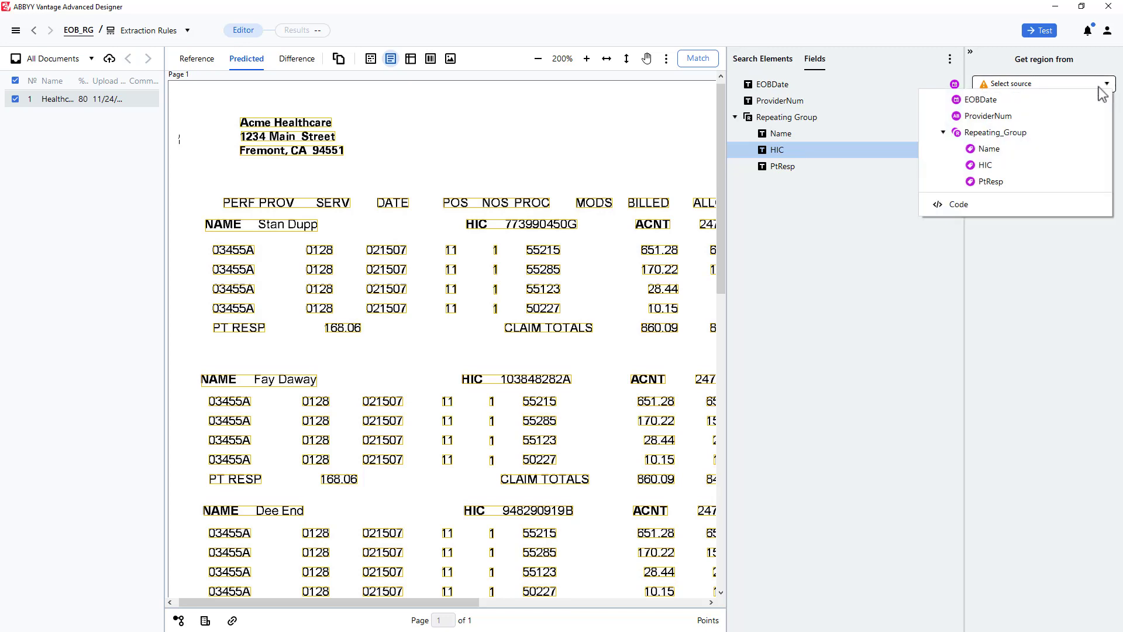
click(988, 162)
- Set the PtResp field's region source to the PtResp search element and return to the EOB_RG skill's activity flow
click(829, 171)
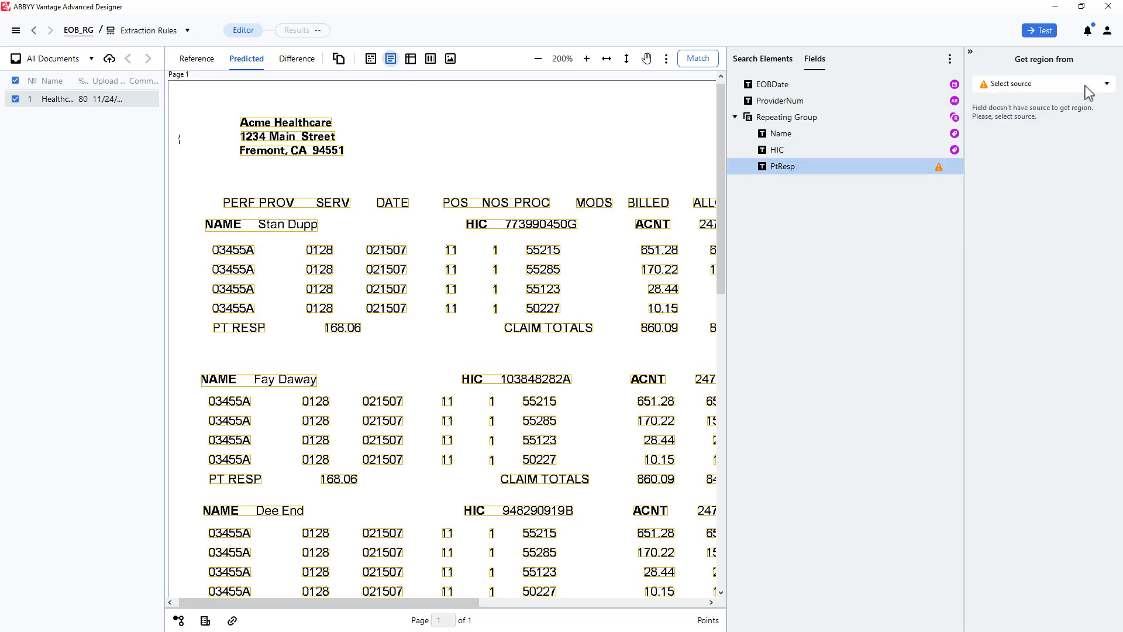
click(1108, 86)
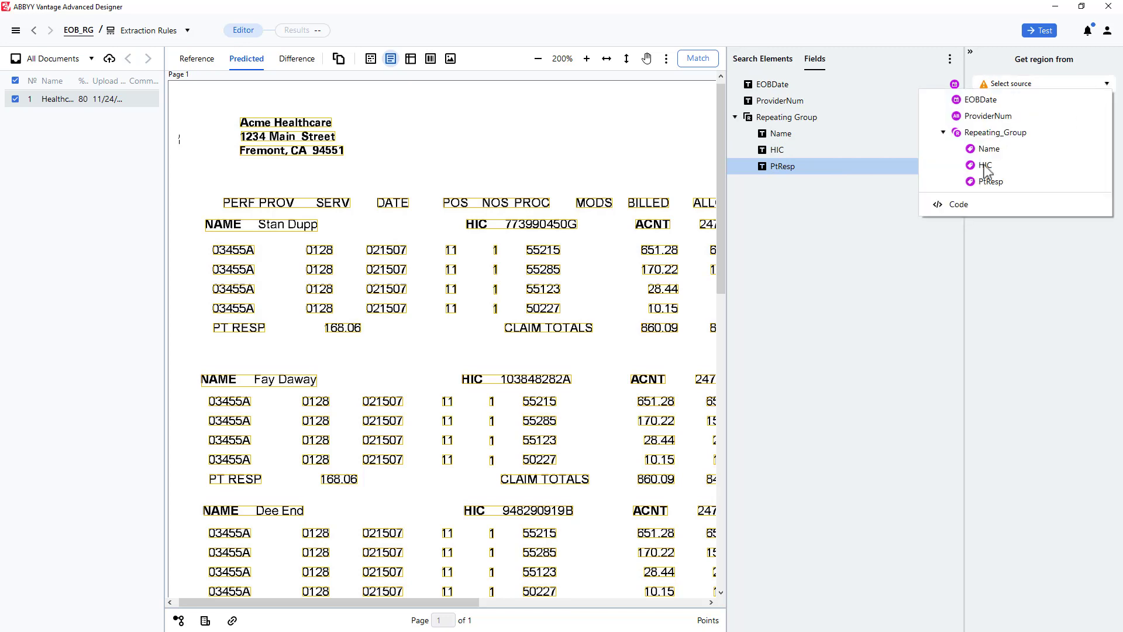
click(986, 178)
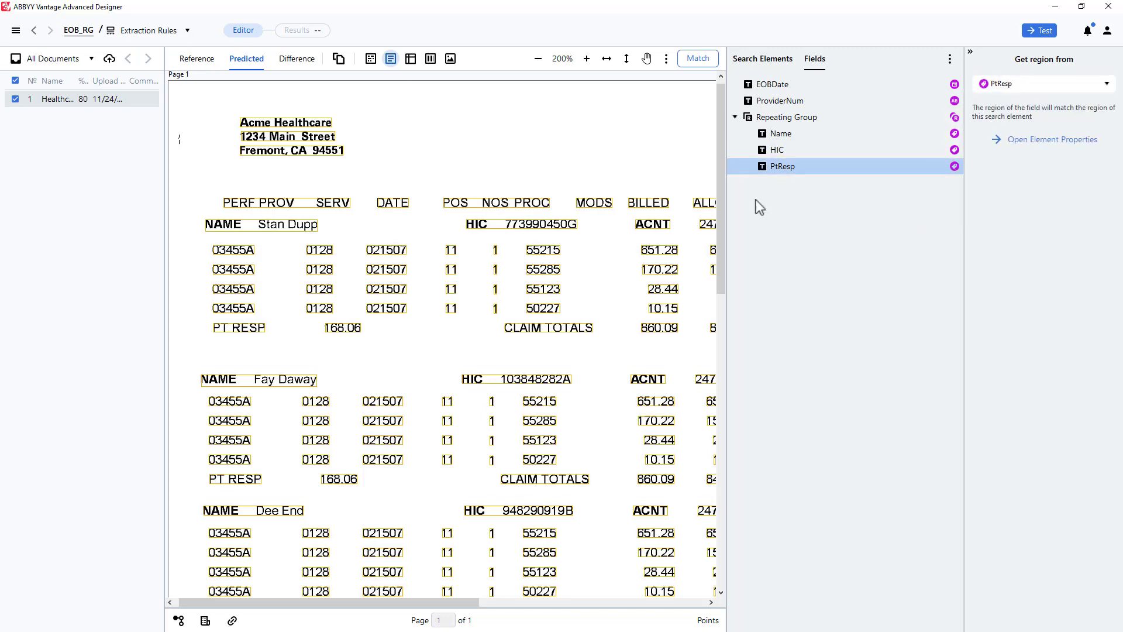
click(78, 33)
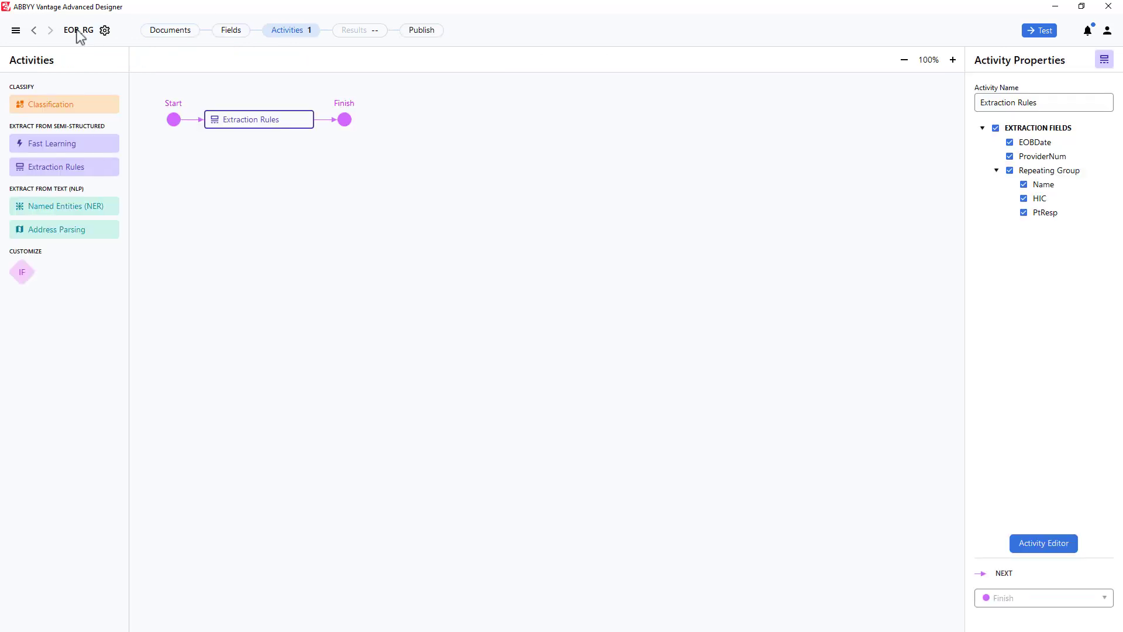